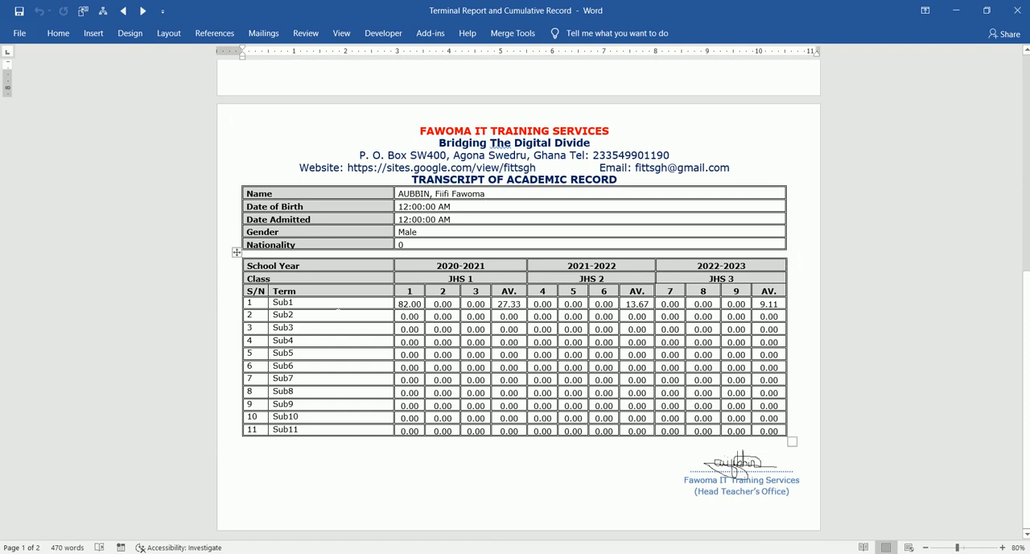
- Rename the first subject in the transcript's academic record table to "Microsoft Office Specialist"
click(315, 304)
key(BackSpace)
key(BackSpace)
key(BackSpace)
key(BackSpace)
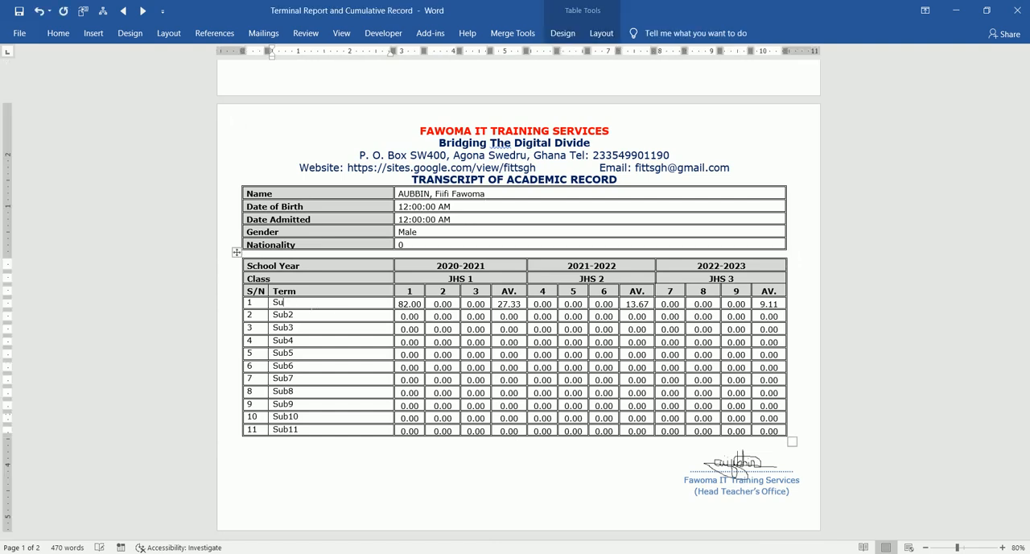
text(Microsoft Office Speci)
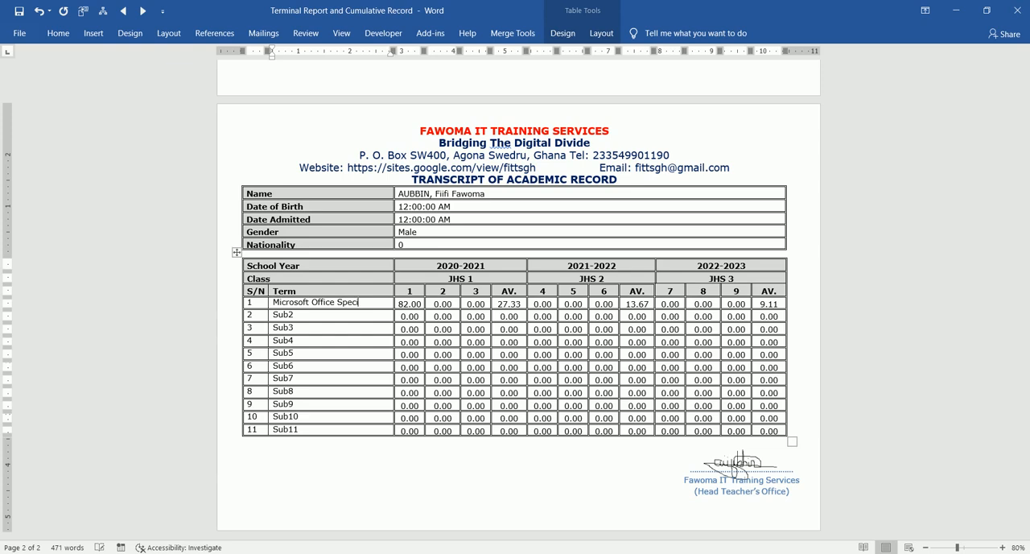
text(alist)
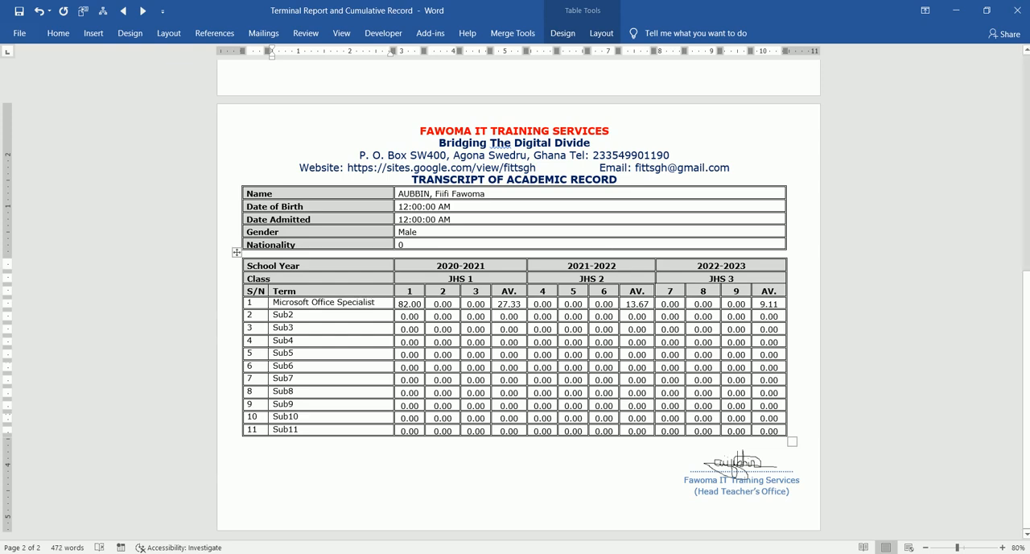
scroll(316, 275, up, 10)
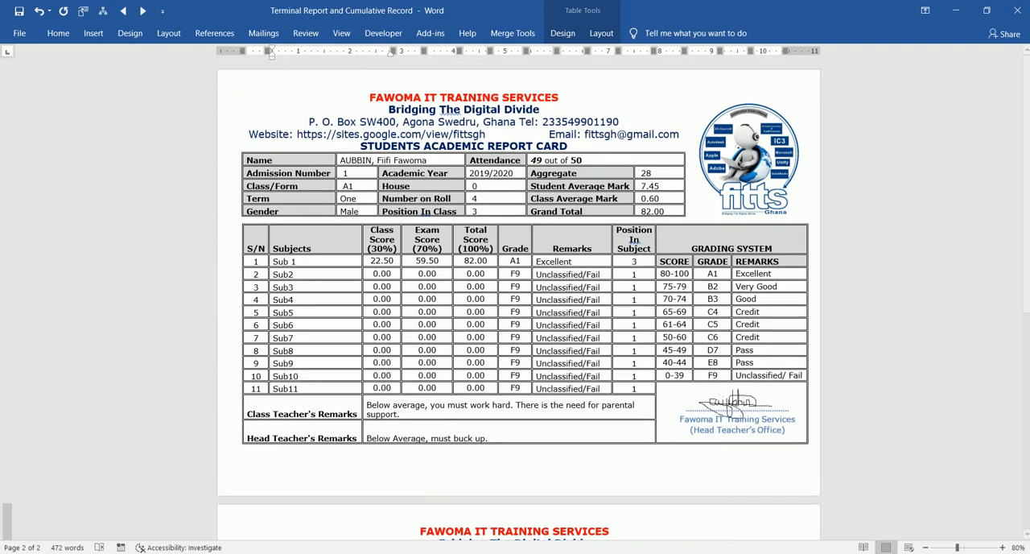
drag(297, 262, 265, 262)
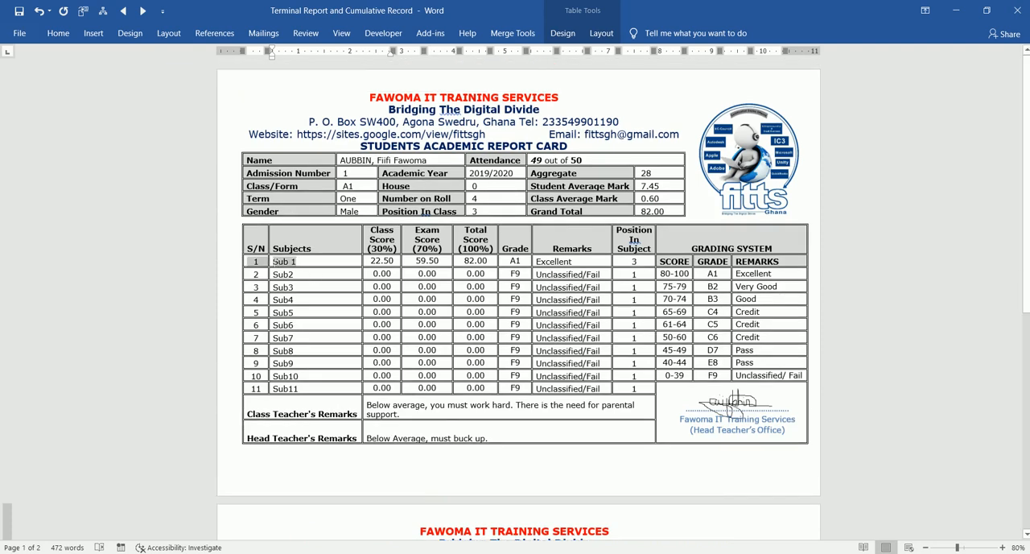
text(Micr)
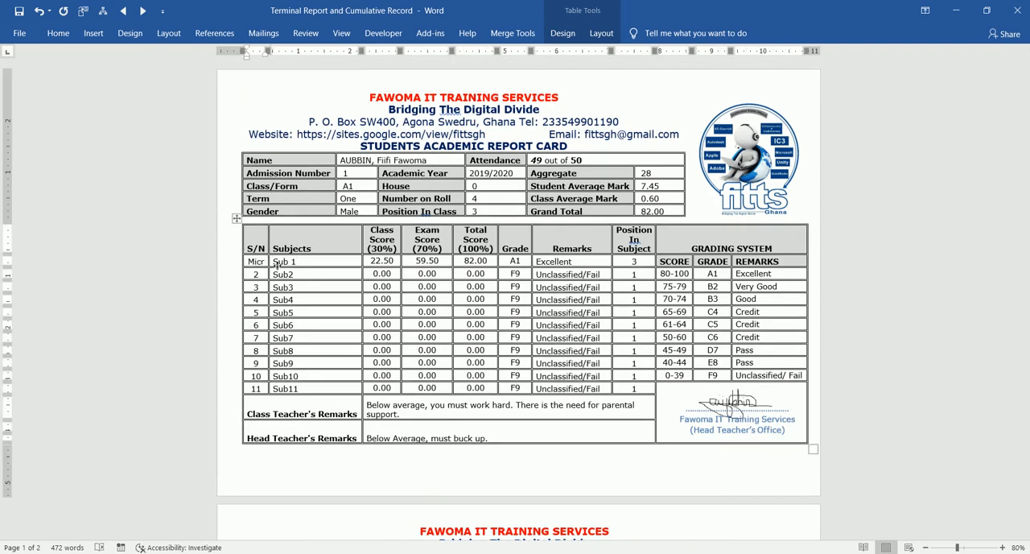
key(ctrl+z)
- Rename the first subject in the student report card's Subjects column to "Microsoft Office Specialist"
click(298, 263)
key(BackSpace)
key(BackSpace)
key(BackSpace)
key(BackSpace)
key(BackSpace)
text(Microsoft Office S)
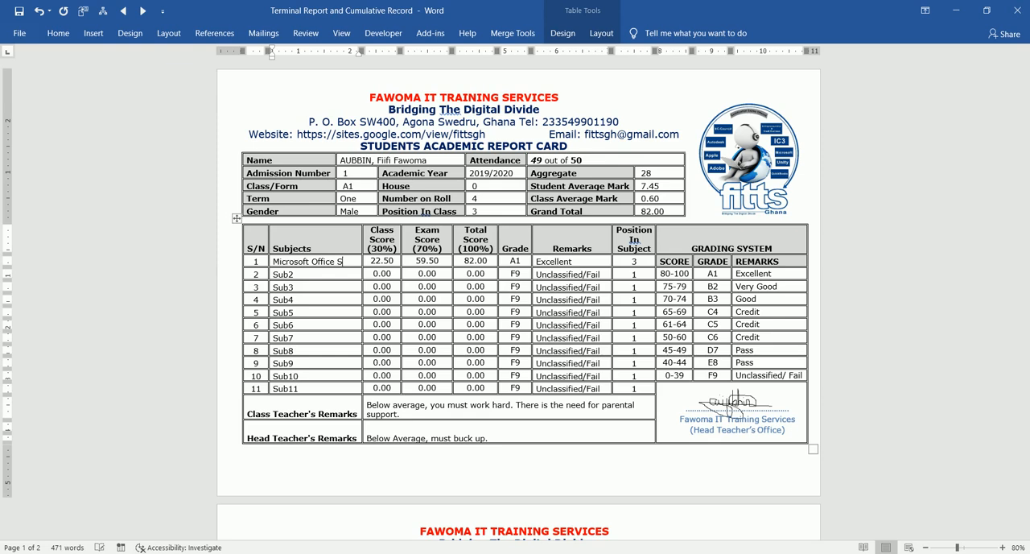
text(pecialist)
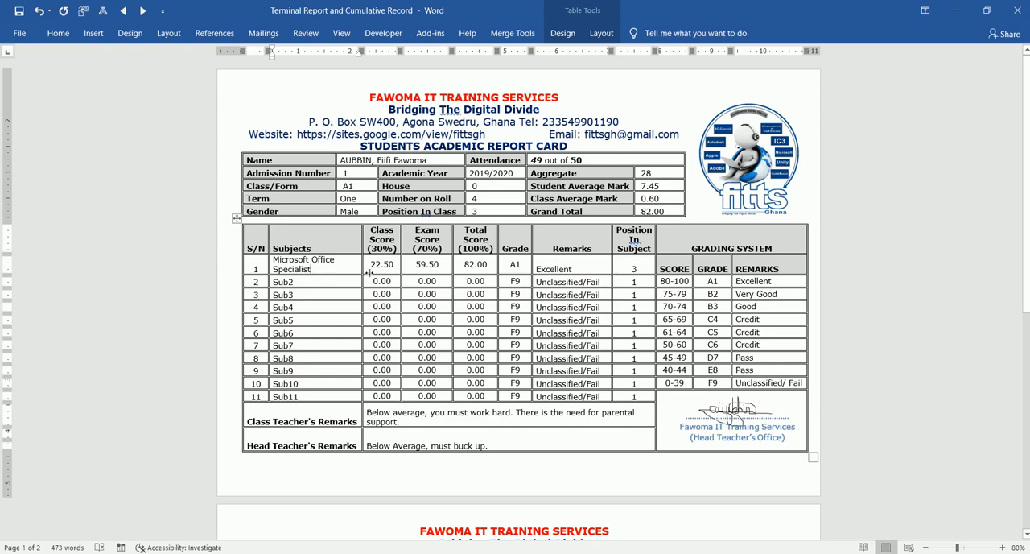
- Widen the report card's Subjects column so the first subject fits on one line, and adjust the column border beside Position In Subject
drag(366, 272, 394, 274)
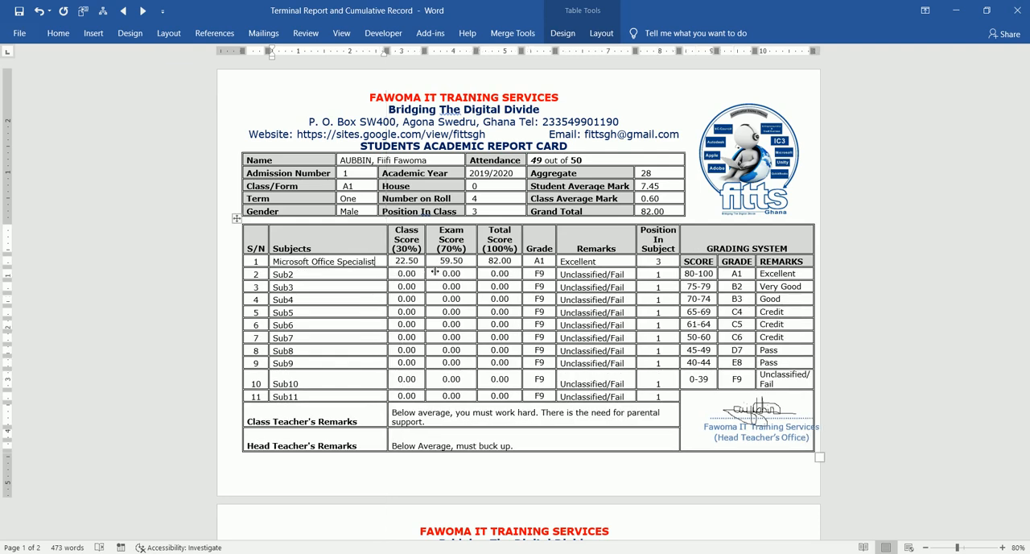
double_click(406, 261)
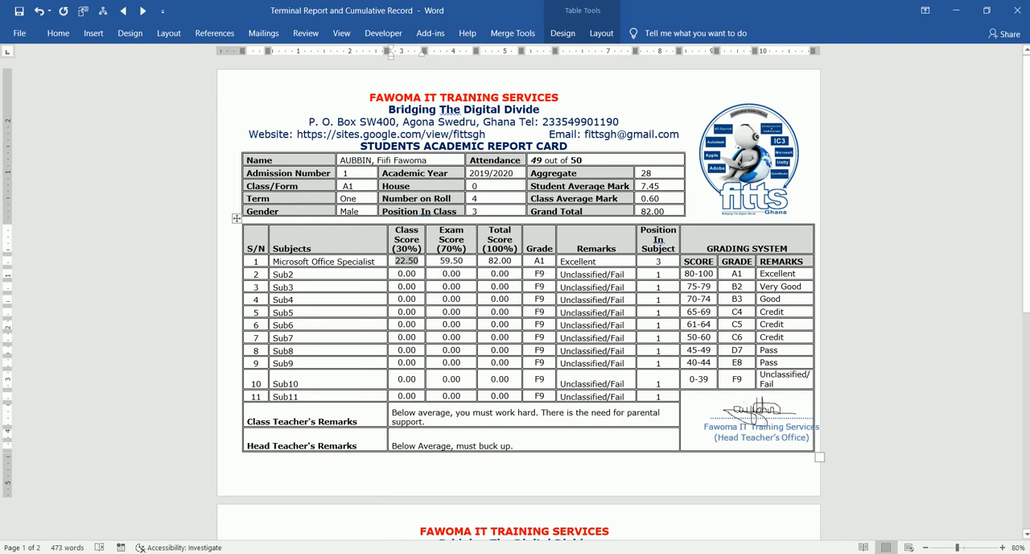
drag(644, 309, 636, 309)
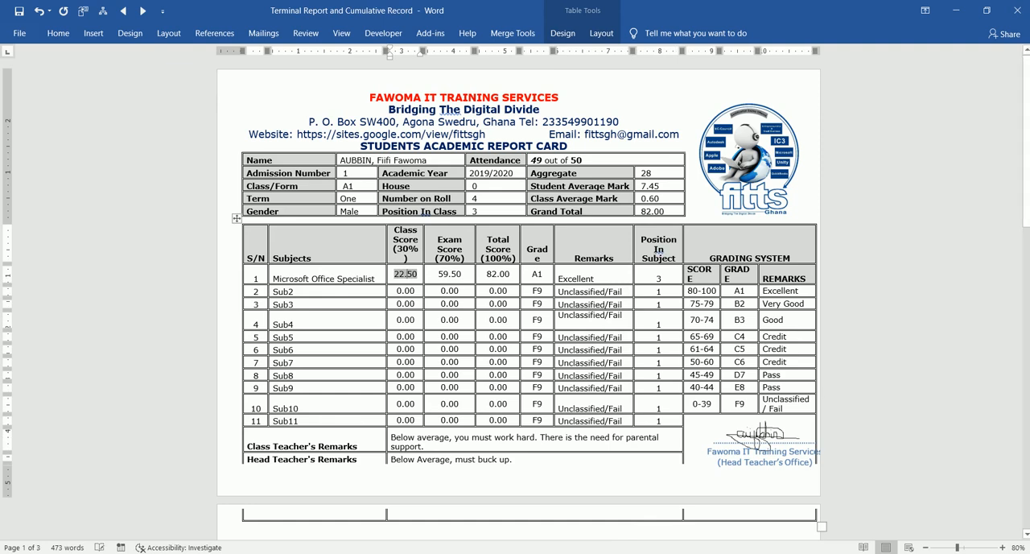
- Reduce the font size of the "Unclassified/ Fail" remark in the grading system table to 7
drag(782, 408, 763, 399)
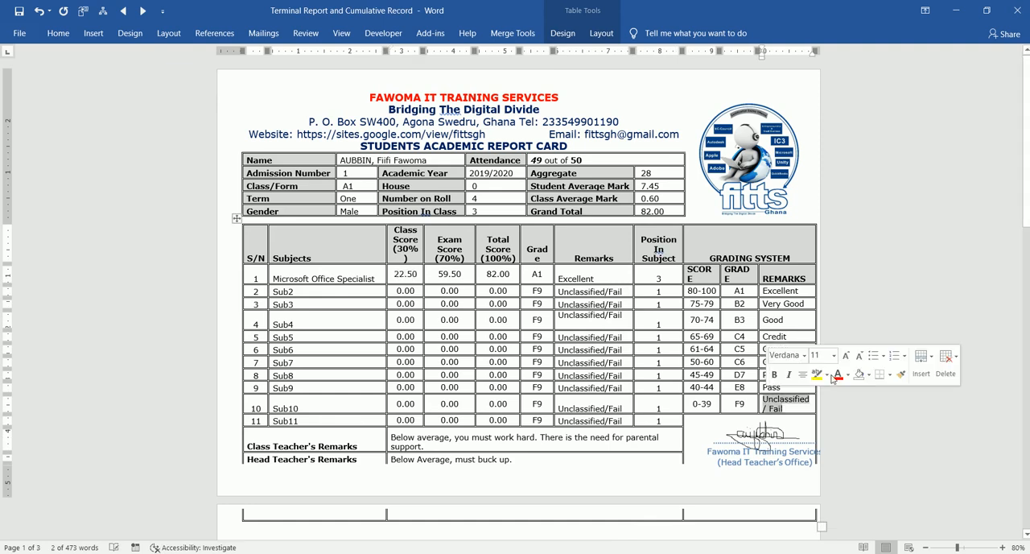
click(860, 360)
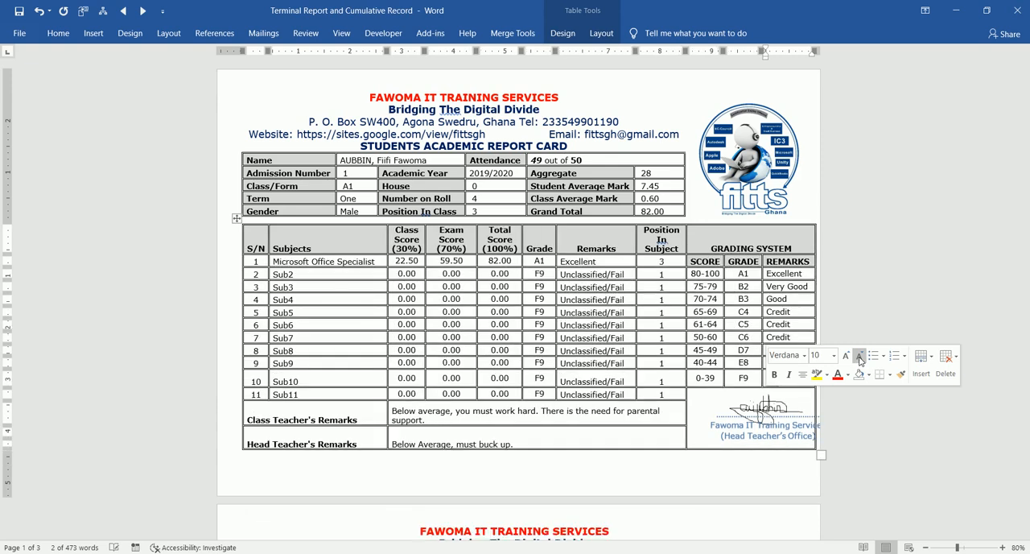
click(715, 378)
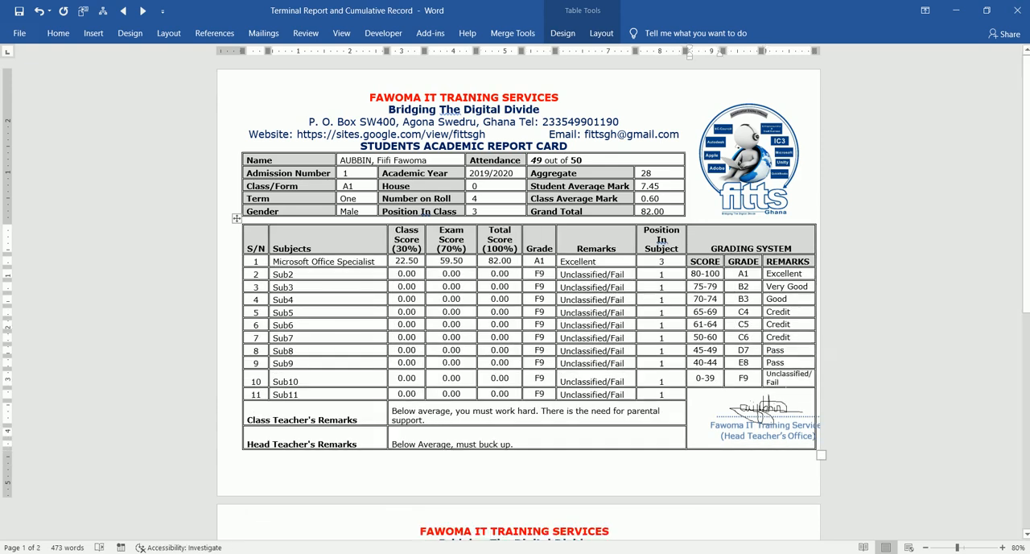
drag(767, 373, 782, 384)
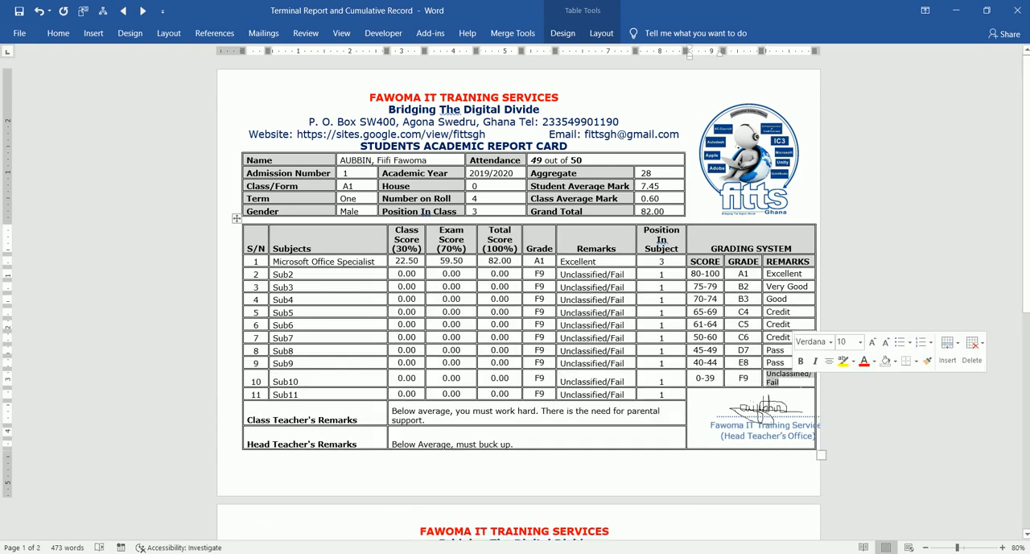
click(872, 342)
click(885, 343)
click(885, 343)
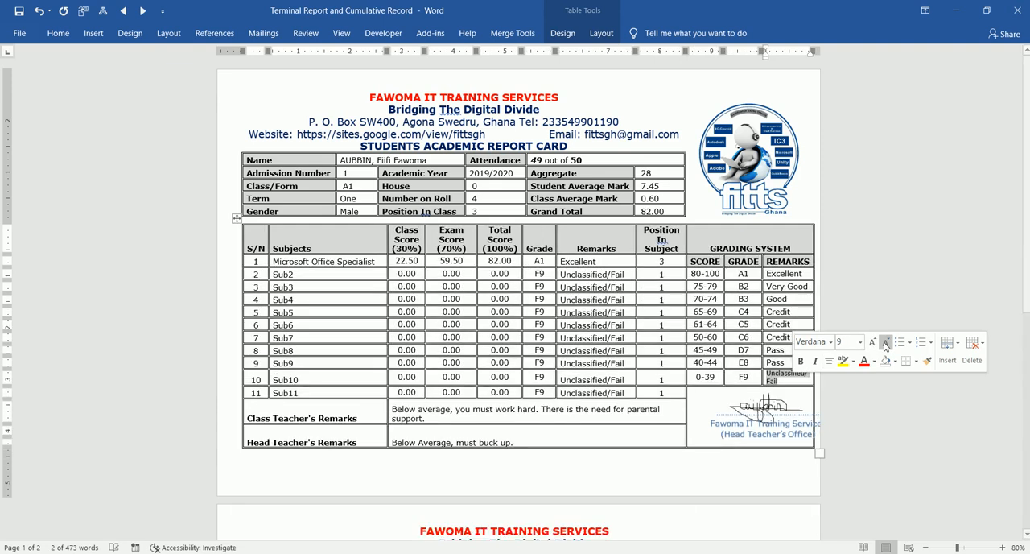
click(885, 342)
click(886, 345)
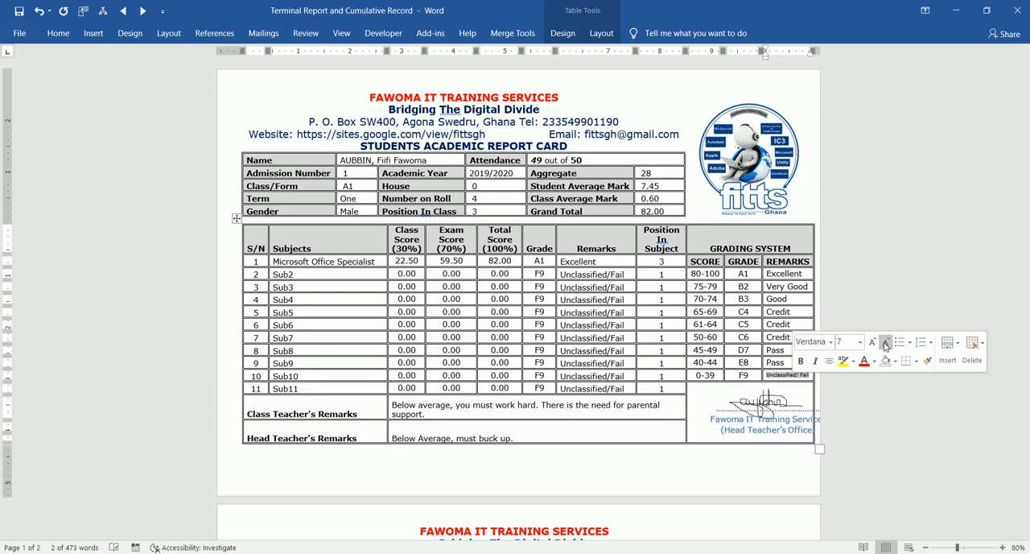
click(592, 350)
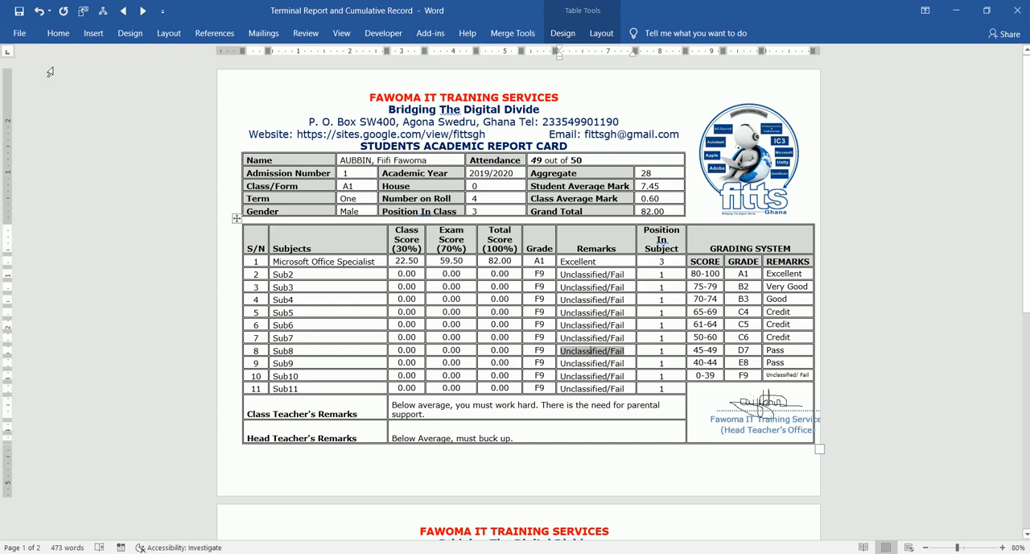
- Check the transcript page and close the Terminal Report and Cumulative Record document
drag(1027, 252, 1027, 468)
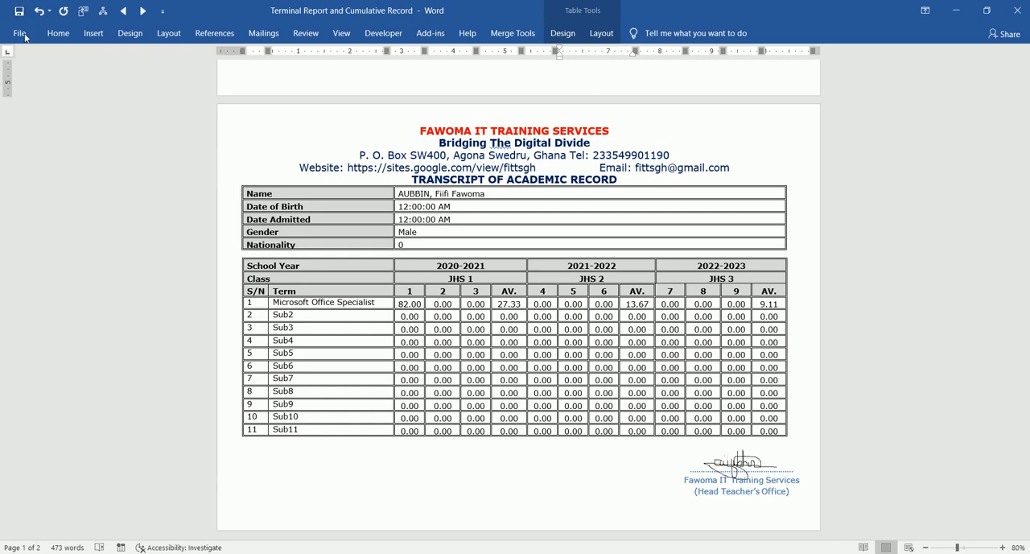
click(24, 37)
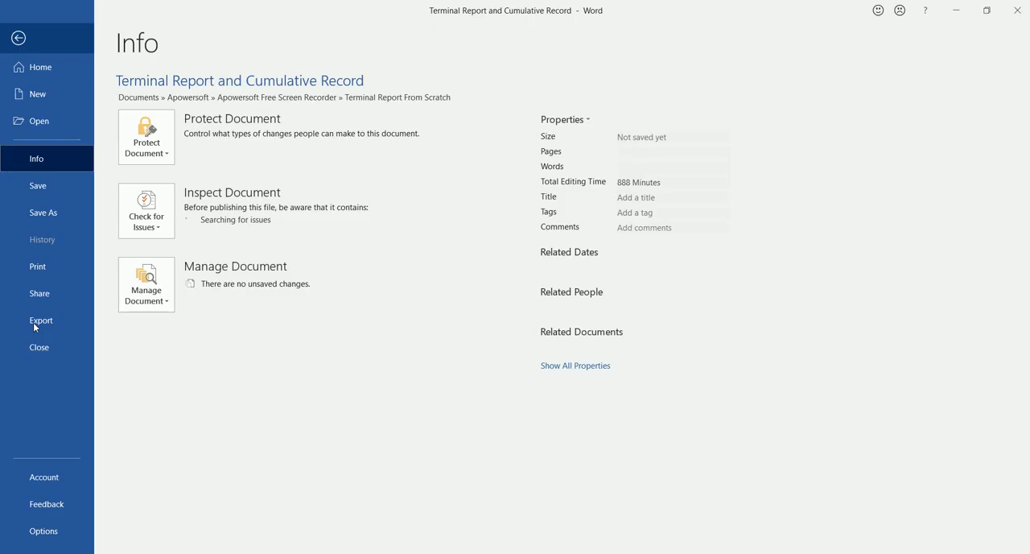
click(52, 346)
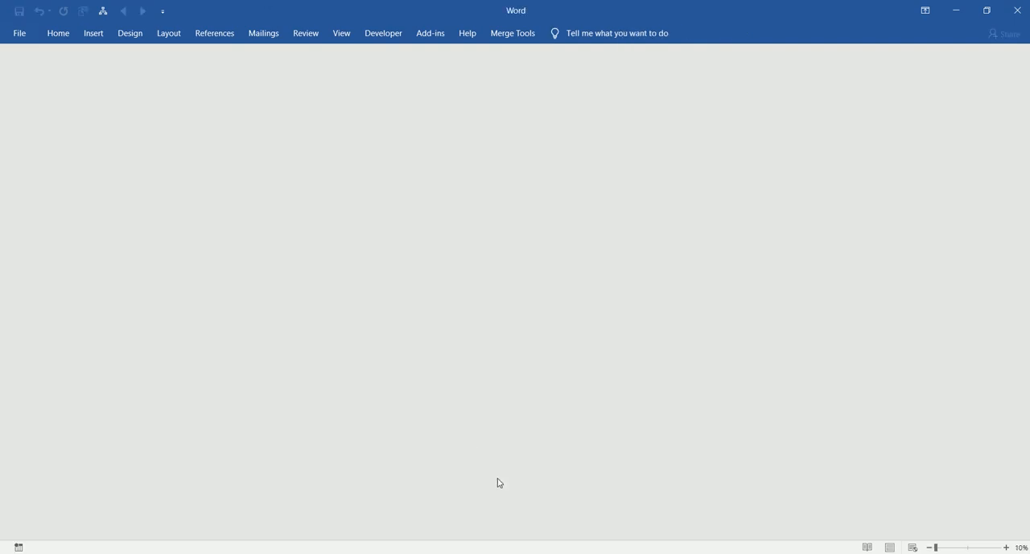
- Switch to the Terminal Report System workbook in Excel and open the GRADING SYSTEM AND SUBJECTS sheet
key(alt+Tab)
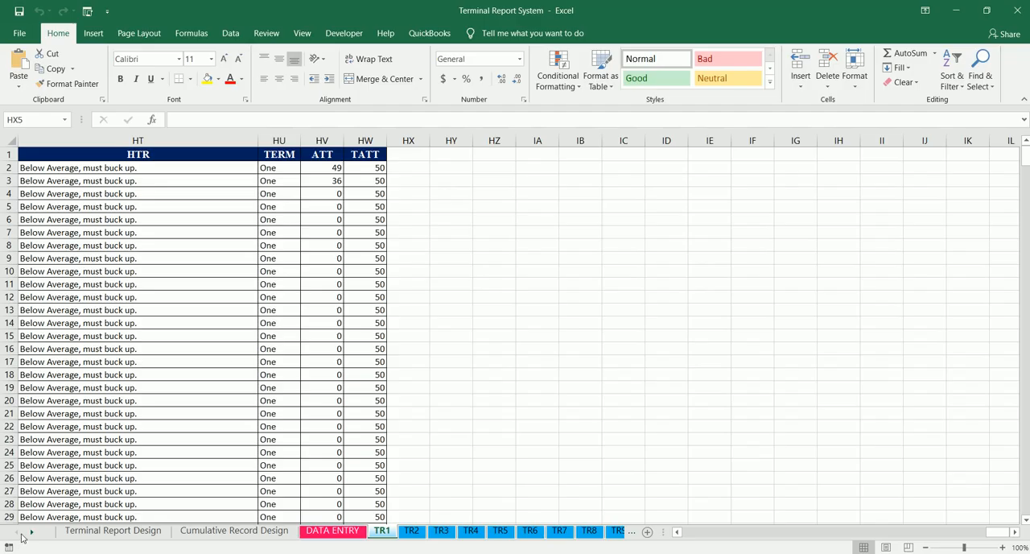
click(328, 532)
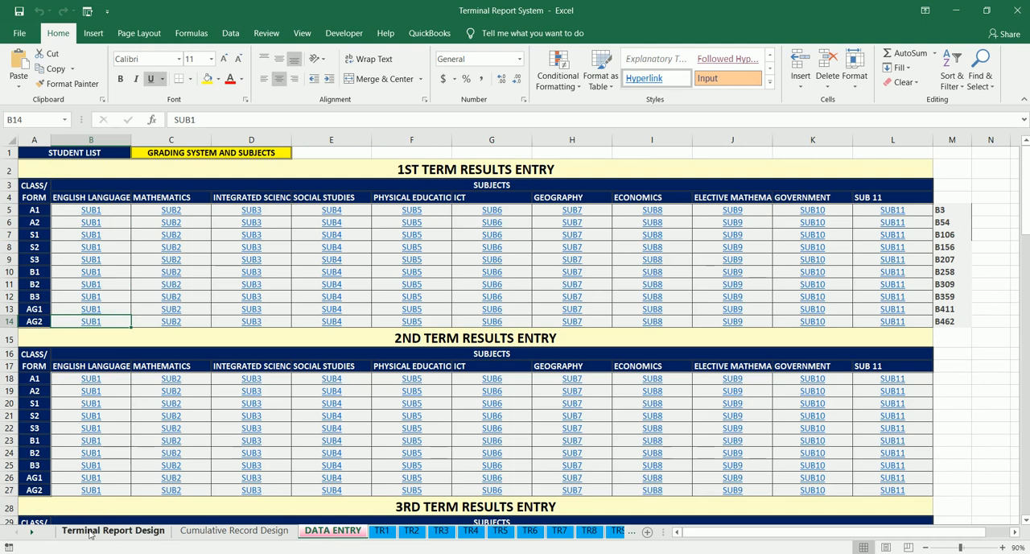
click(30, 532)
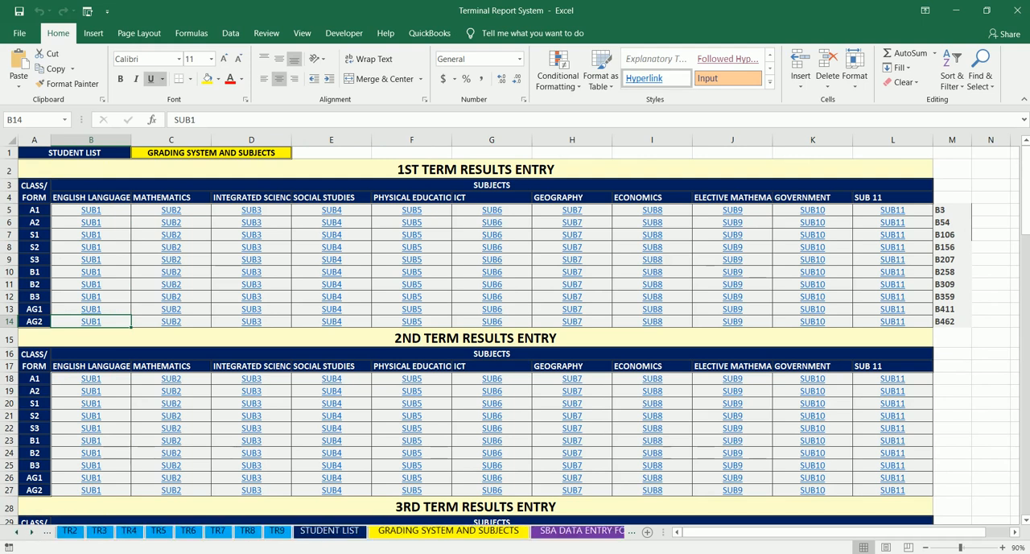
click(445, 531)
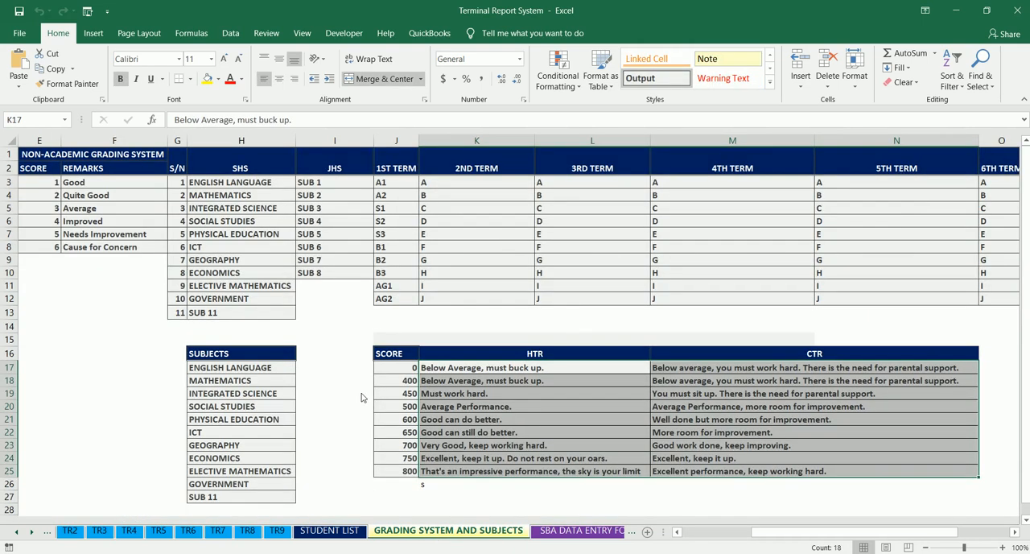
- Try overwriting the first entry of the SUBJECTS list in H17 with MATHEMATICS
click(248, 368)
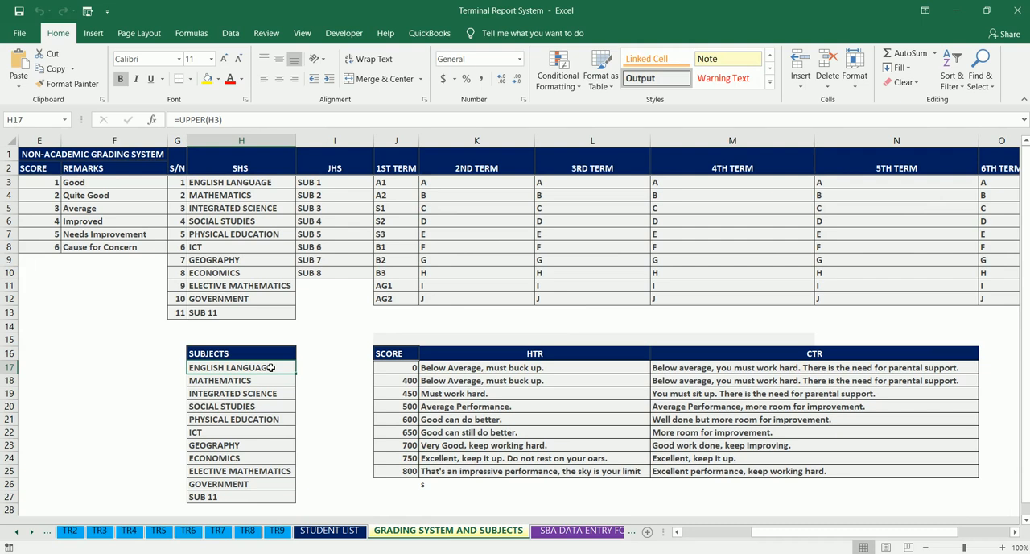
text(Mic)
key(BackSpace)
key(BackSpace)
key(BackSpace)
text(MATHEMATICS)
key(Return)
click(242, 368)
click(260, 183)
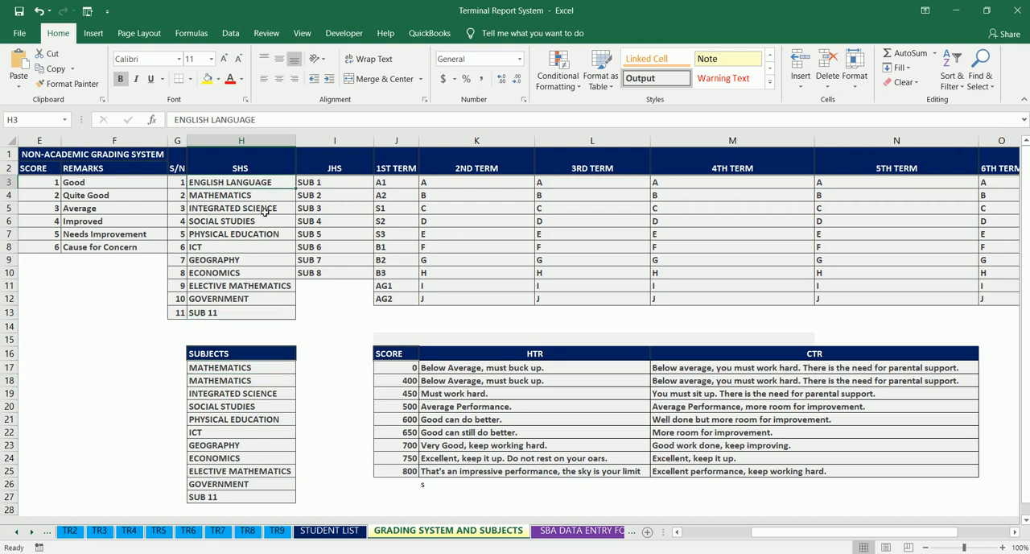
click(257, 359)
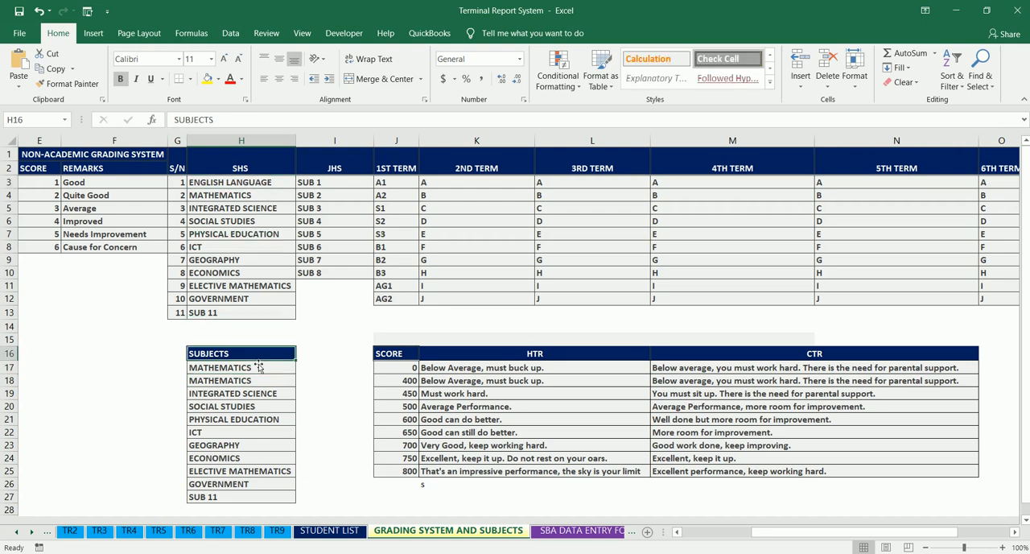
- Try copying the formula from H18 into H17, and undo the changes made to H17
key(Left)
key(Left)
key(Left)
key(Left)
key(Left)
key(Left)
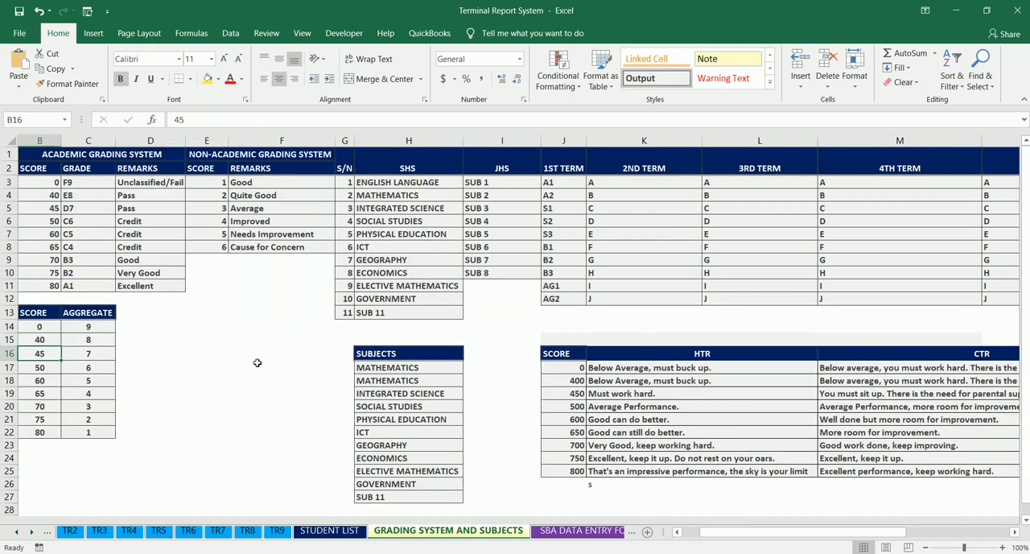
key(Left)
click(447, 368)
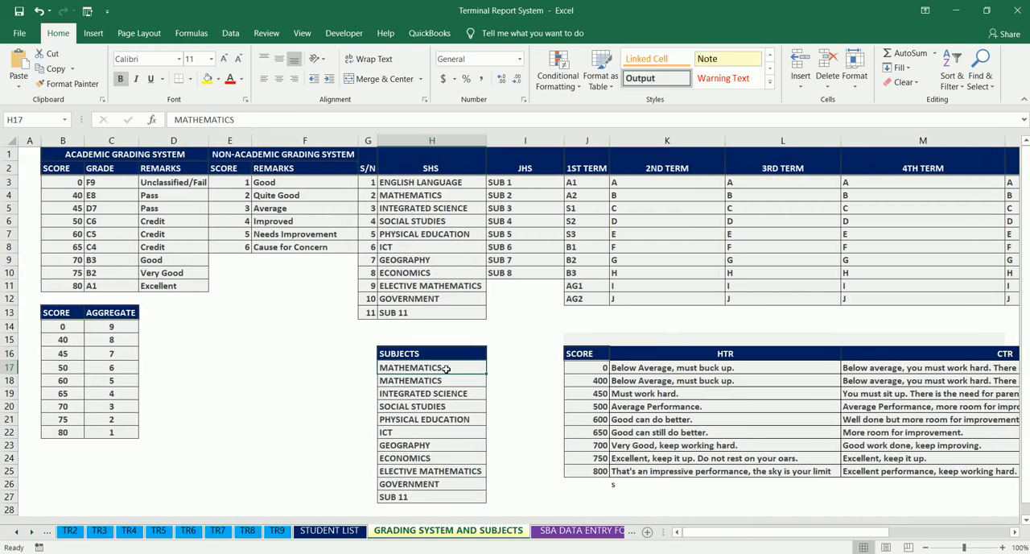
key(Down)
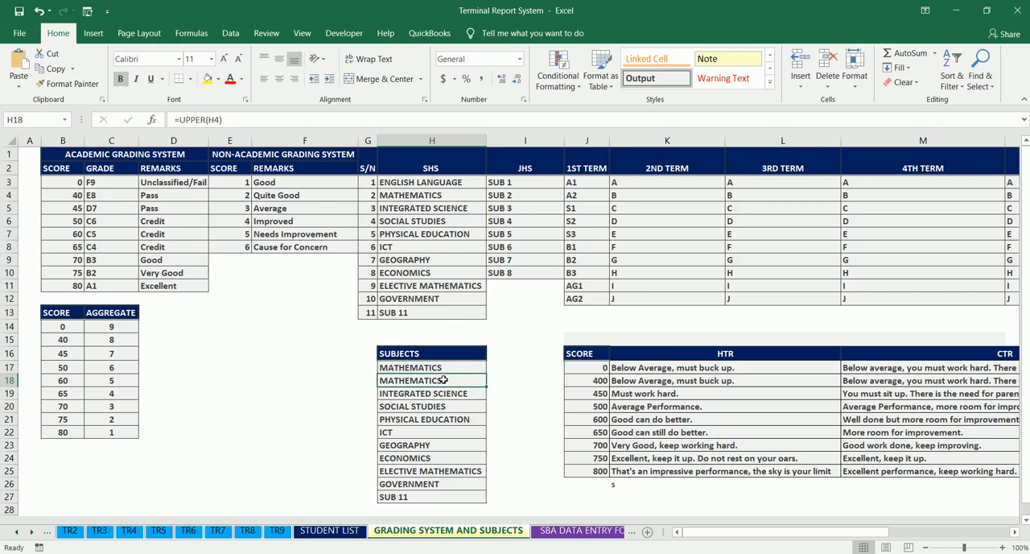
key(ctrl+c)
click(449, 370)
key(ctrl+v)
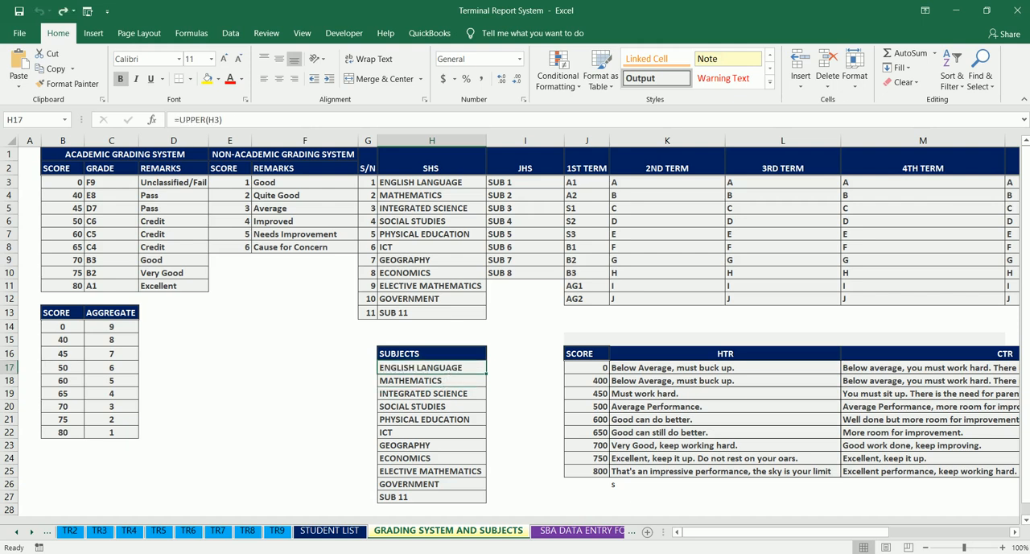
- Replace the first SHS subject in H3 with Microsoft Office Specialist
click(441, 185)
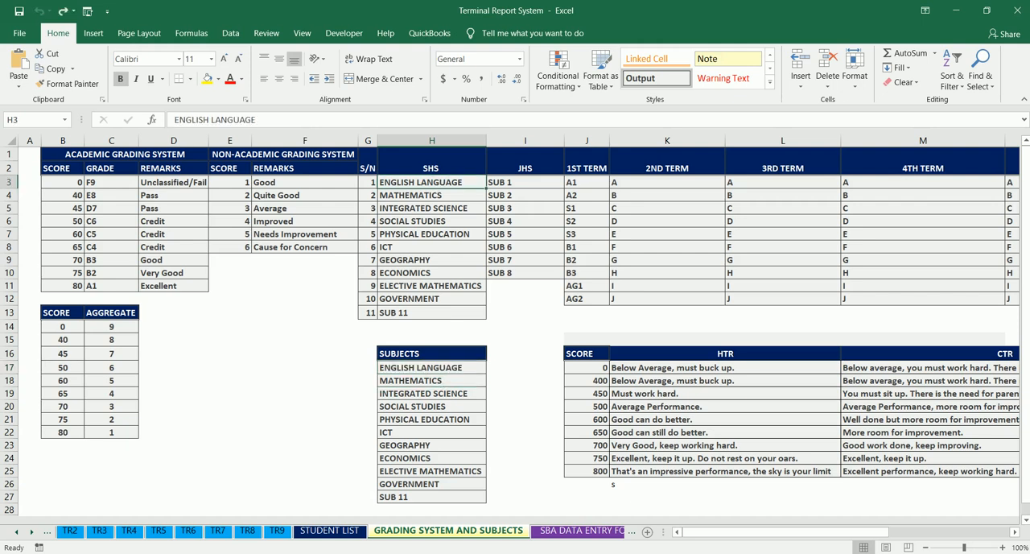
text(m)
key(BackSpace)
key(BackSpace)
text(m)
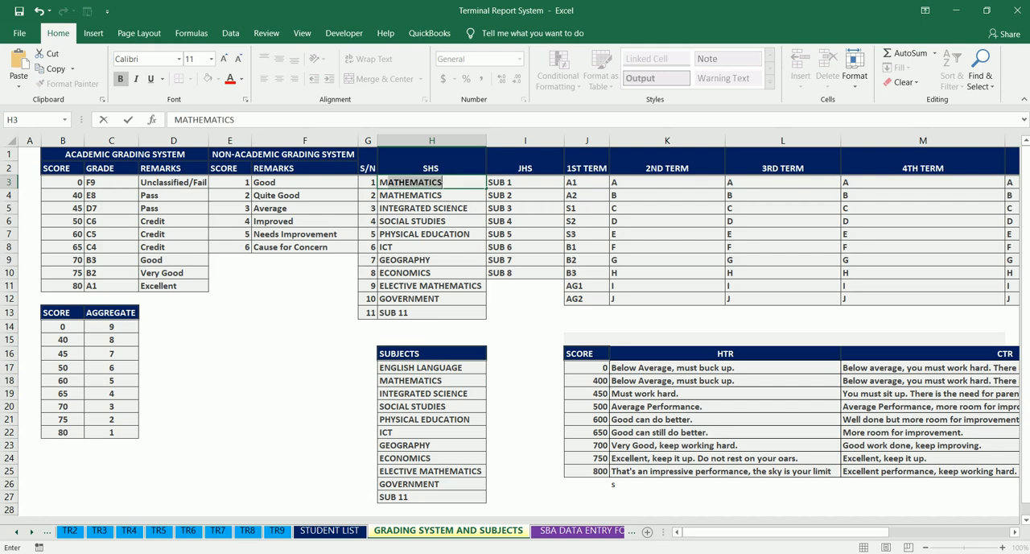
text(icrosoft O)
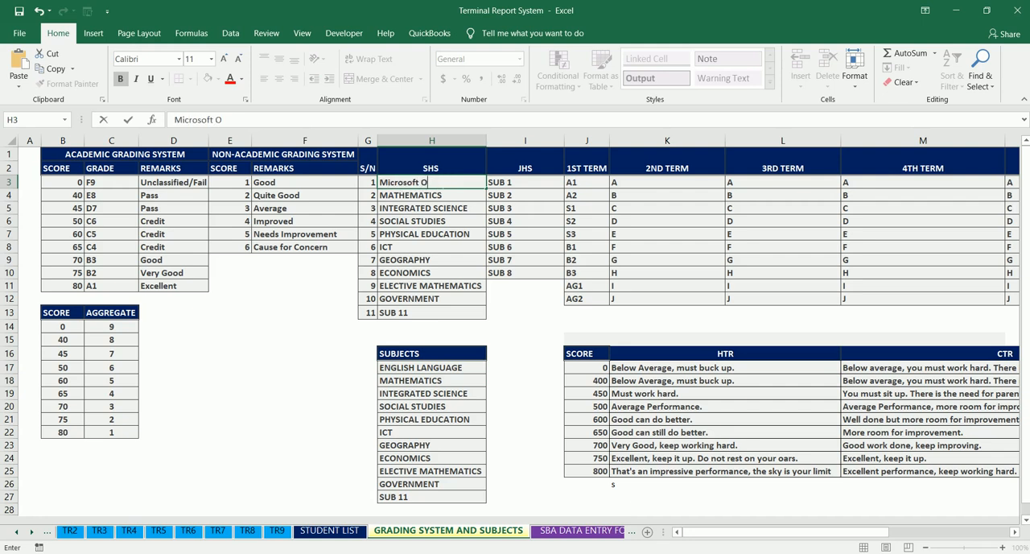
text(ffice Specialist)
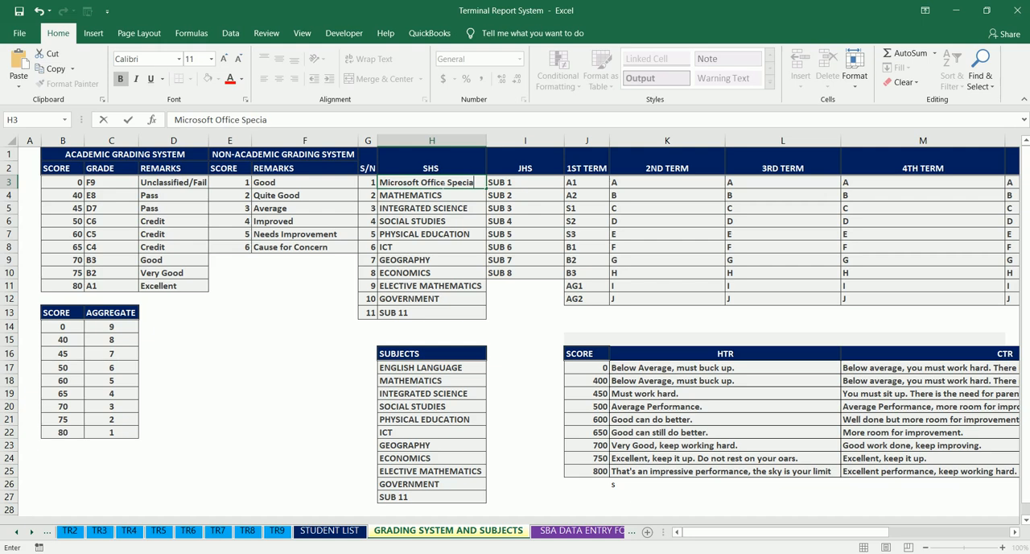
key(Return)
key(Down)
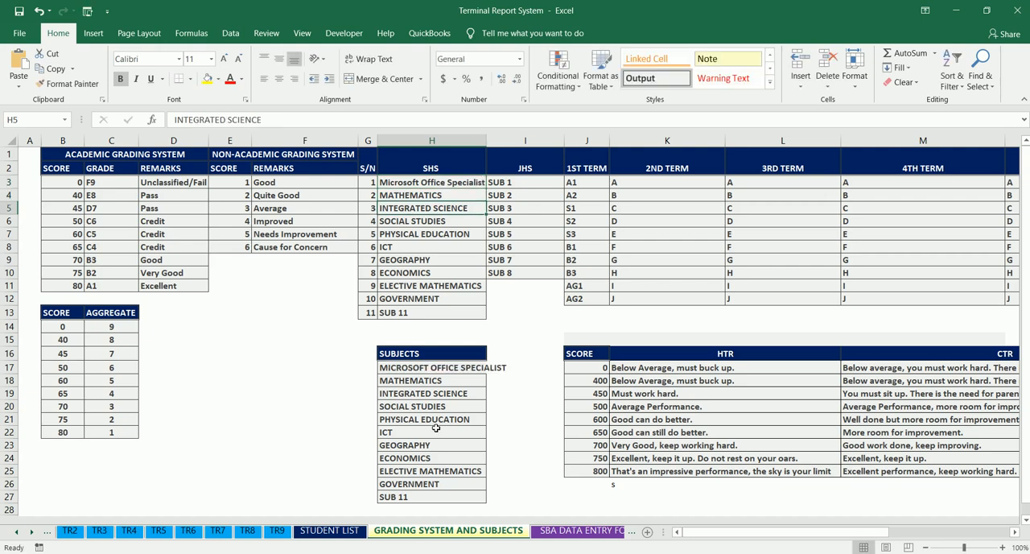
- Open the DATA ENTRY sheet and autofit column B to its first subject heading
click(18, 532)
click(18, 532)
click(17, 532)
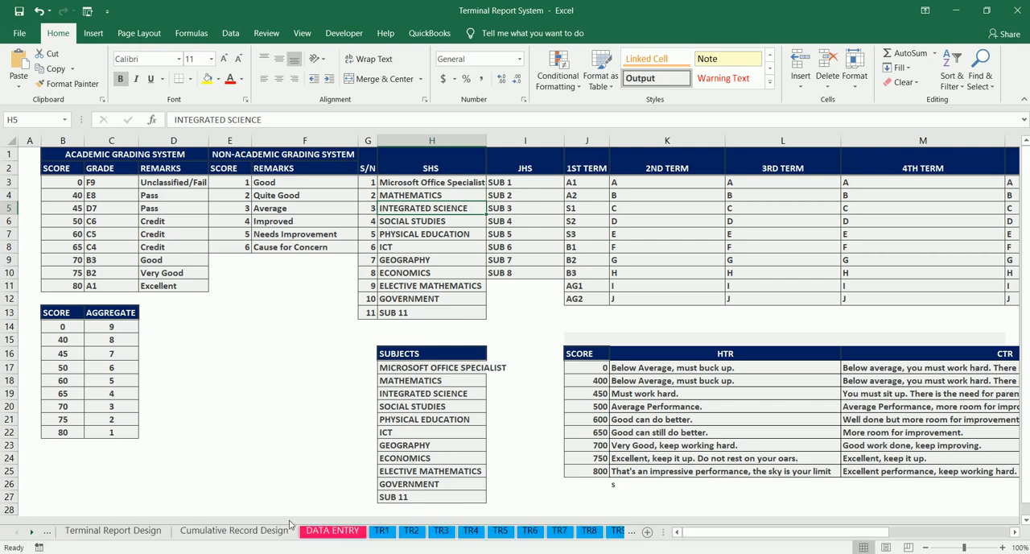
click(331, 532)
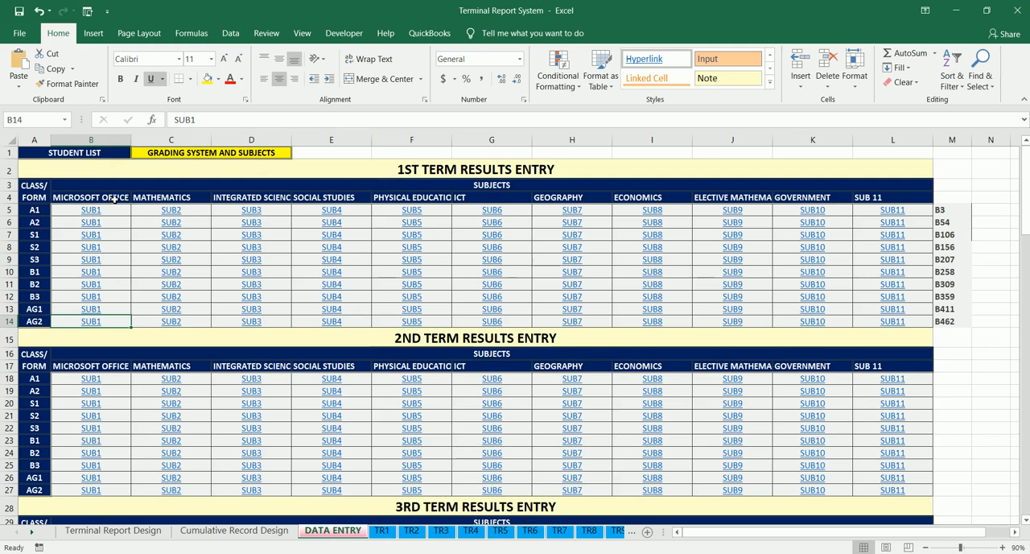
double_click(132, 146)
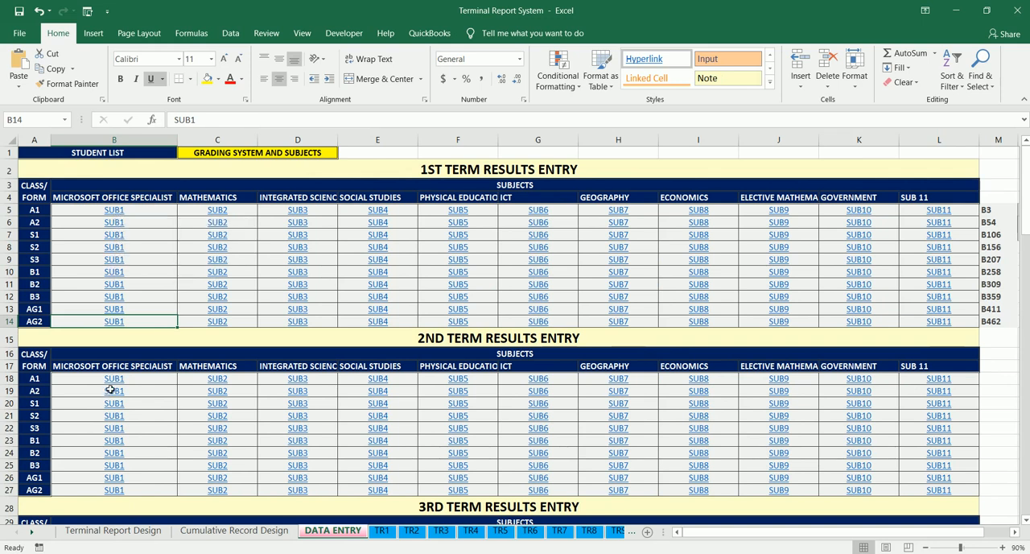
- Check the first-term score sheet for class A1 under Microsoft Office Specialist, and return to the DATA ENTRY sheet
click(118, 212)
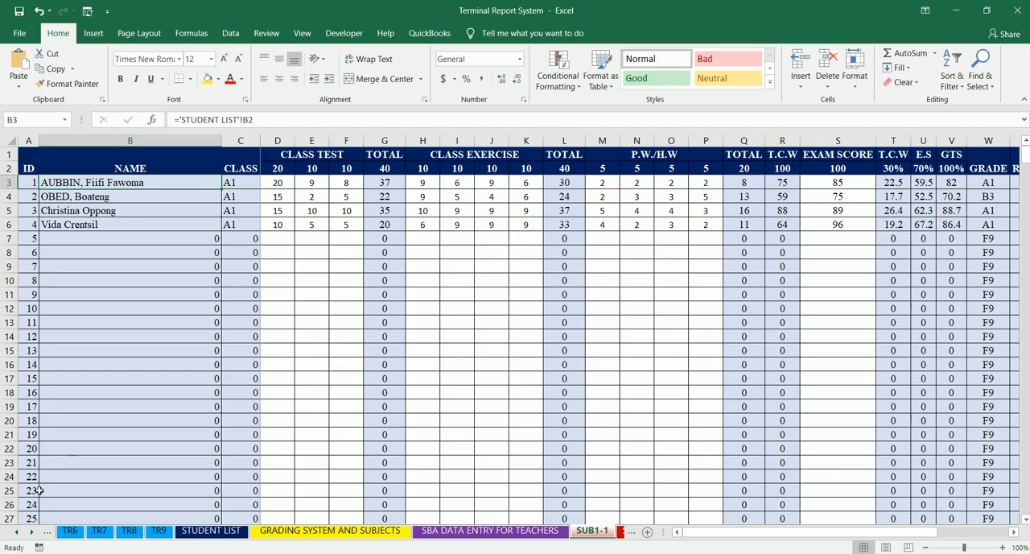
ctrl+click(21, 533)
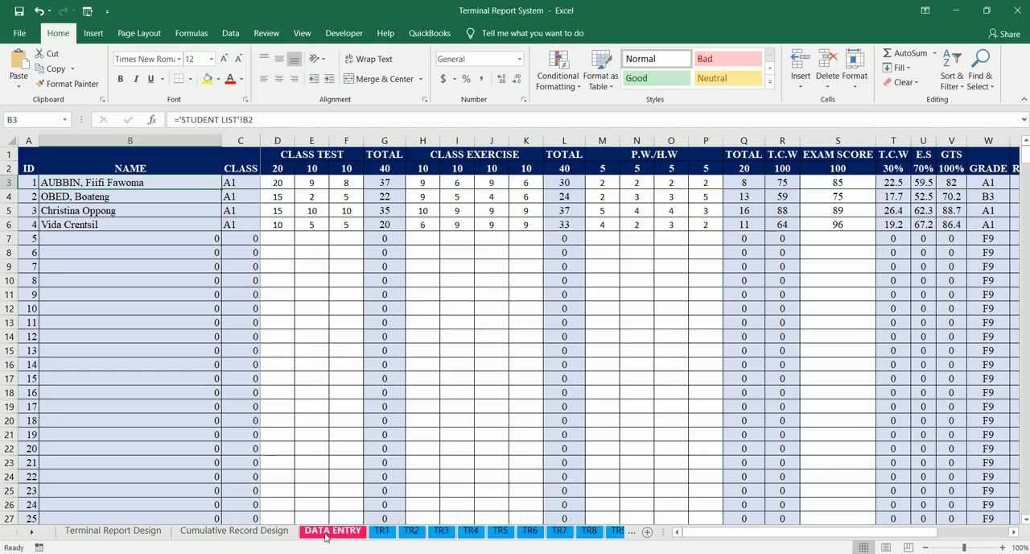
click(333, 530)
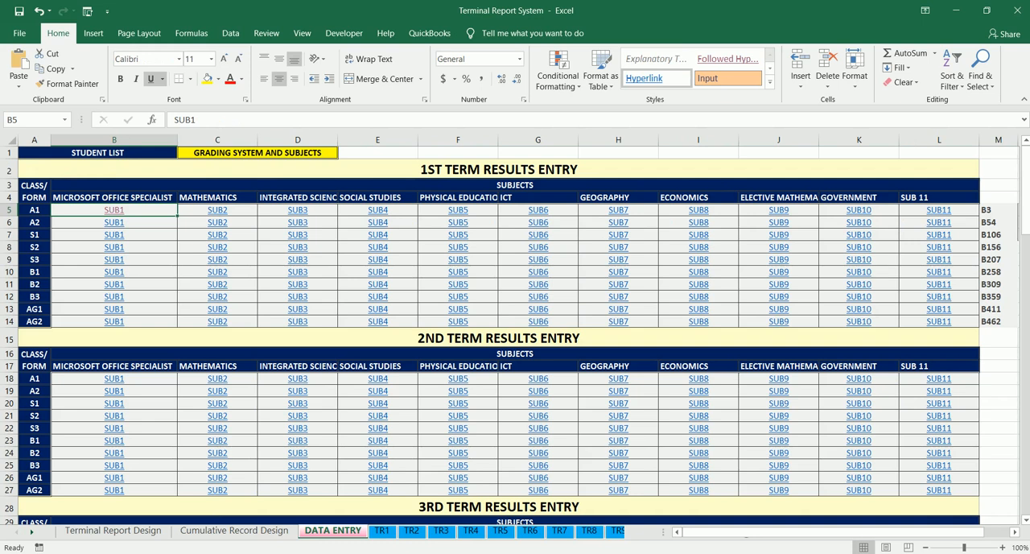
- Open the second-term Microsoft Office Specialist score sheet for class A1 and select the first student's first class test cell
click(118, 385)
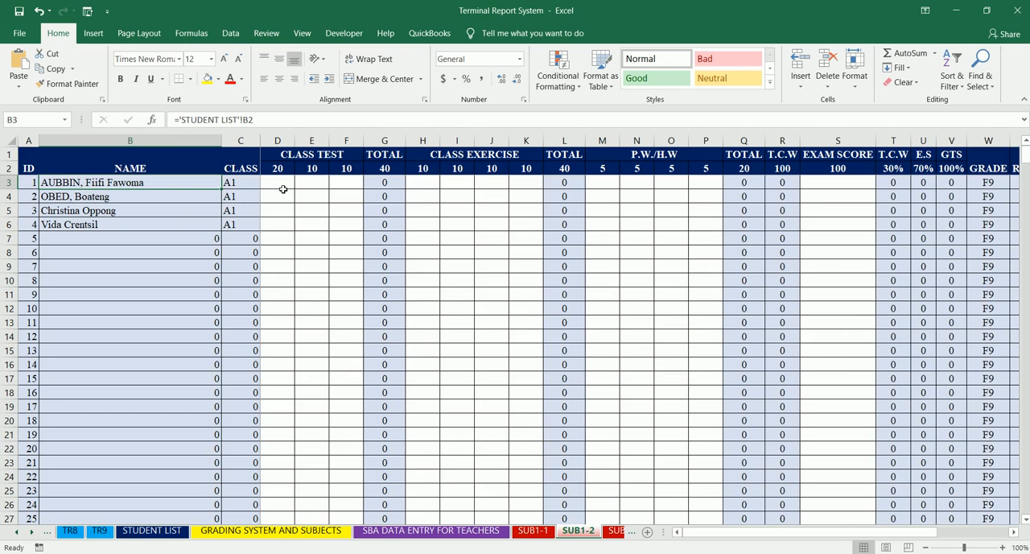
click(283, 188)
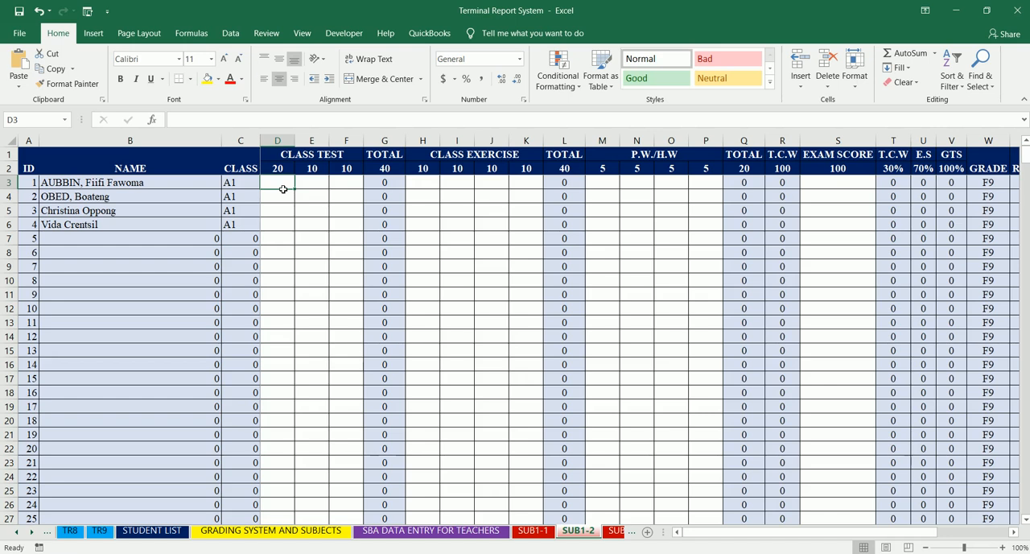
click(30, 531)
click(30, 531)
click(31, 531)
click(30, 532)
click(31, 532)
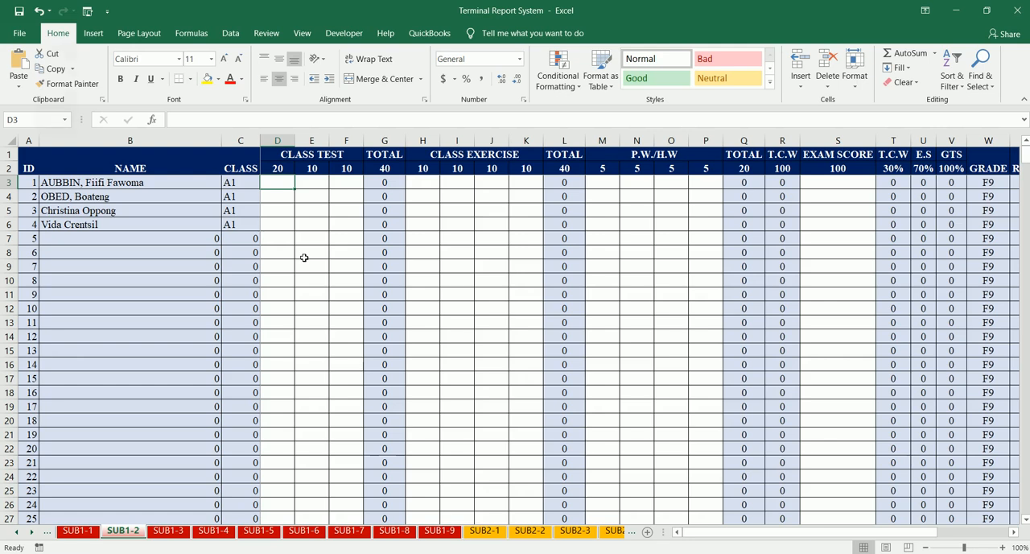
key(XF86AudioLowerVolume)
key(XF86AudioLowerVolume)
key(XF86AudioLowerVolume)
key(XF86AudioLowerVolume)
key(XF86AudioLowerVolume)
key(XF86AudioLowerVolume)
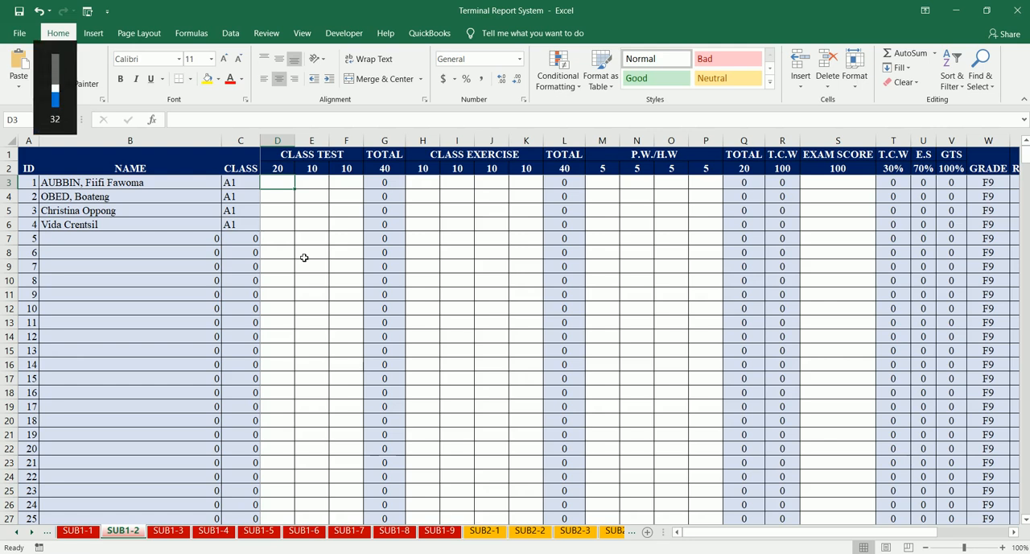
- Enter 15, 5 and 5 as the first student's class test scores on SUB1-2
text(15)
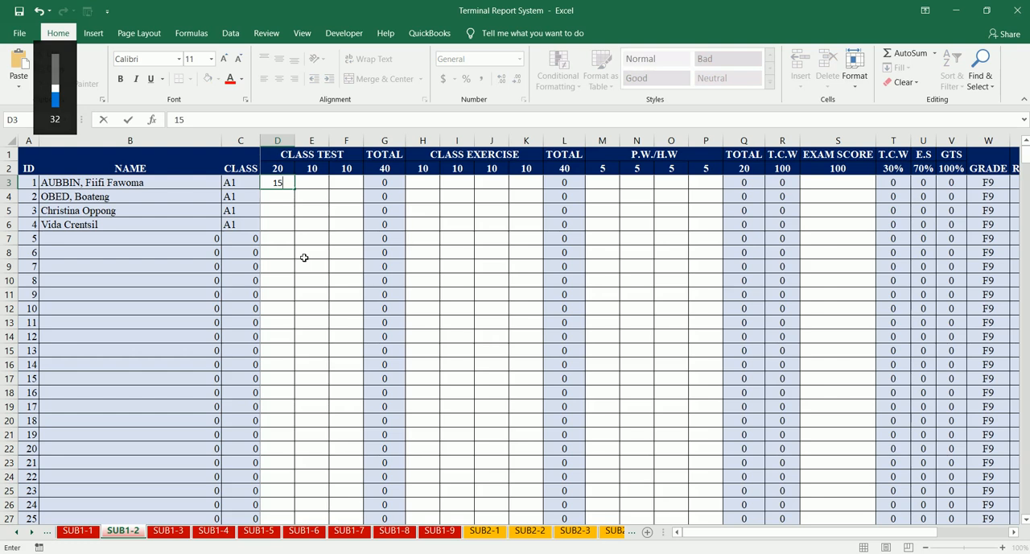
key(Tab)
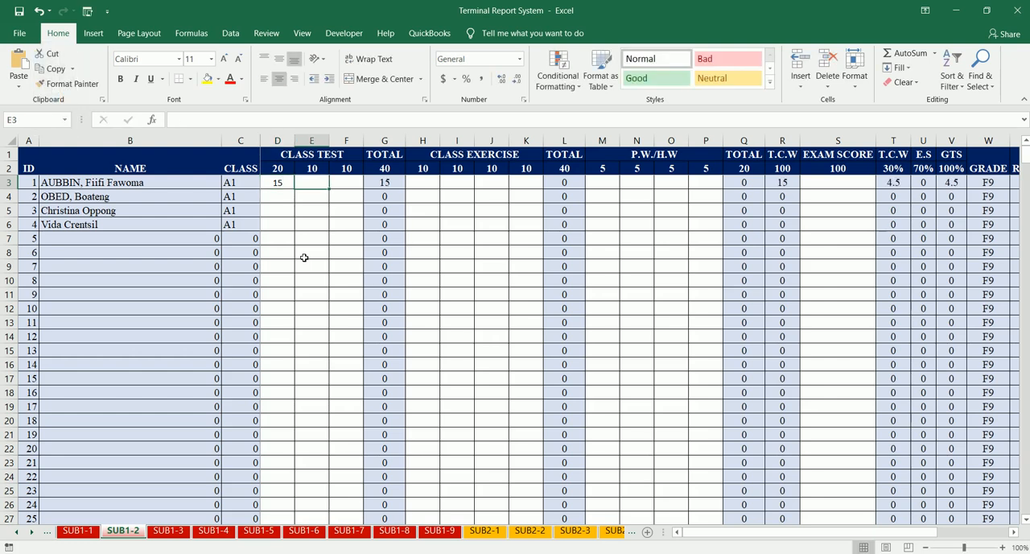
text(5)
key(Tab)
text(5)
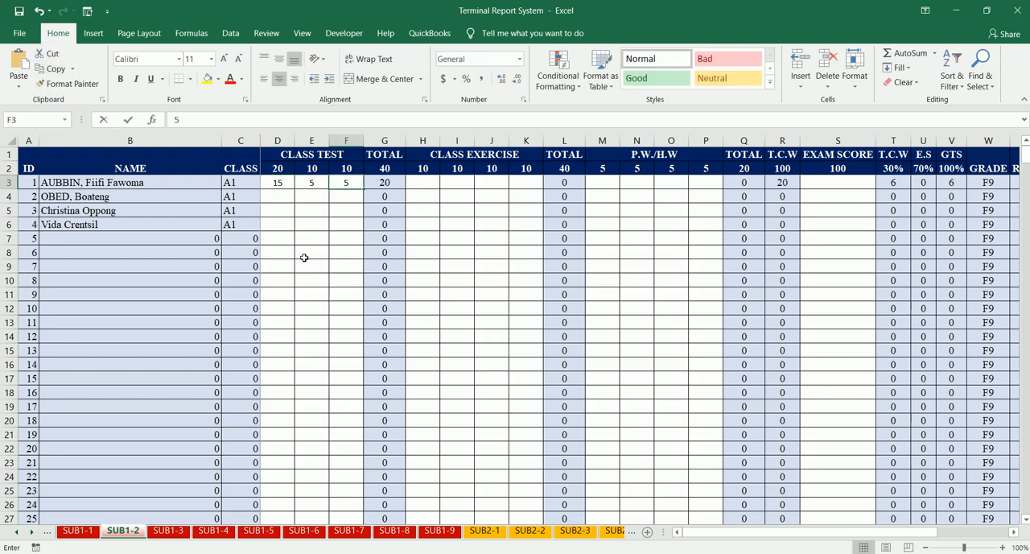
key(Tab)
- Enter 9 and 9 as the first student's first two class exercise scores
text(9)
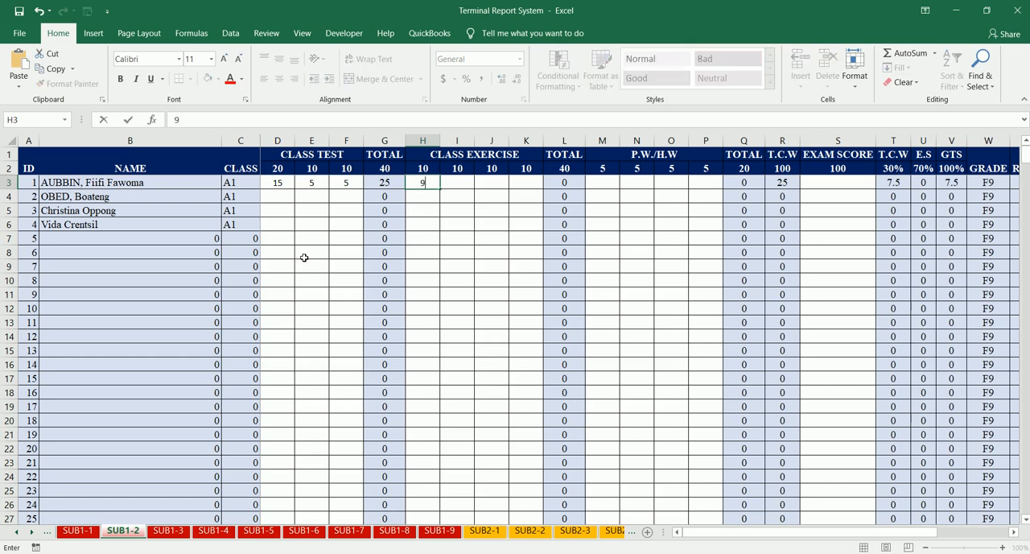
key(Tab)
text(9)
key(Tab)
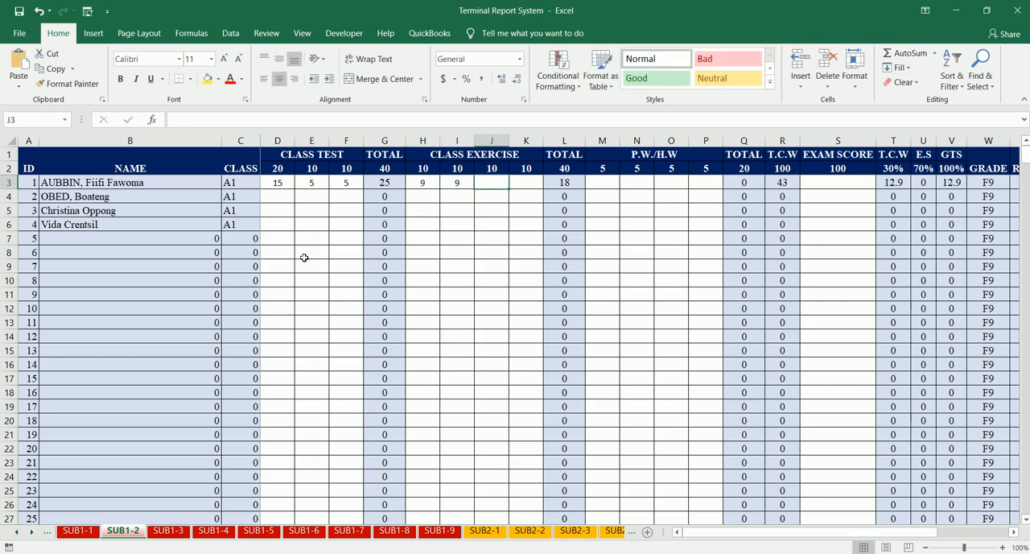
- Try entering 15 as the first student's third class exercise score in J3
text(15)
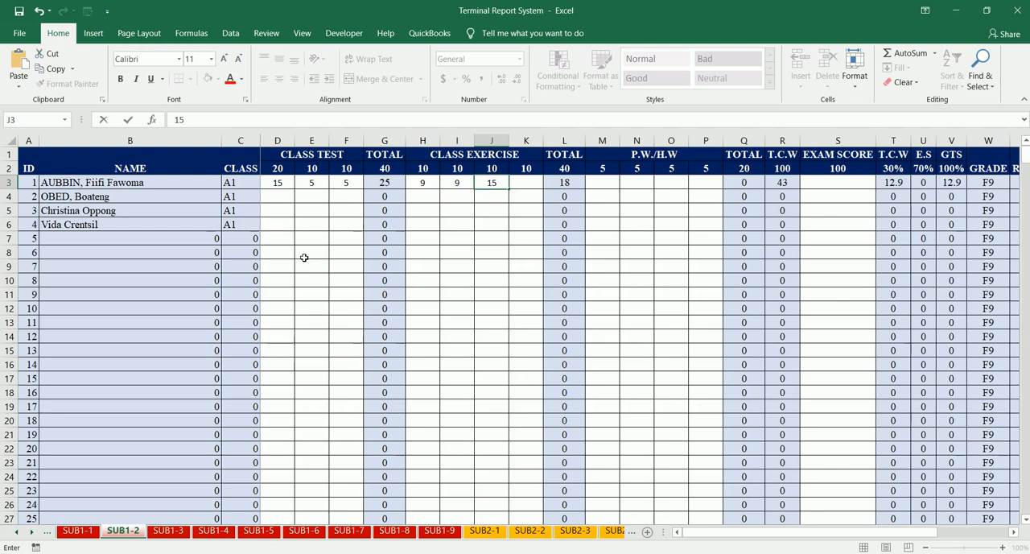
key(Tab)
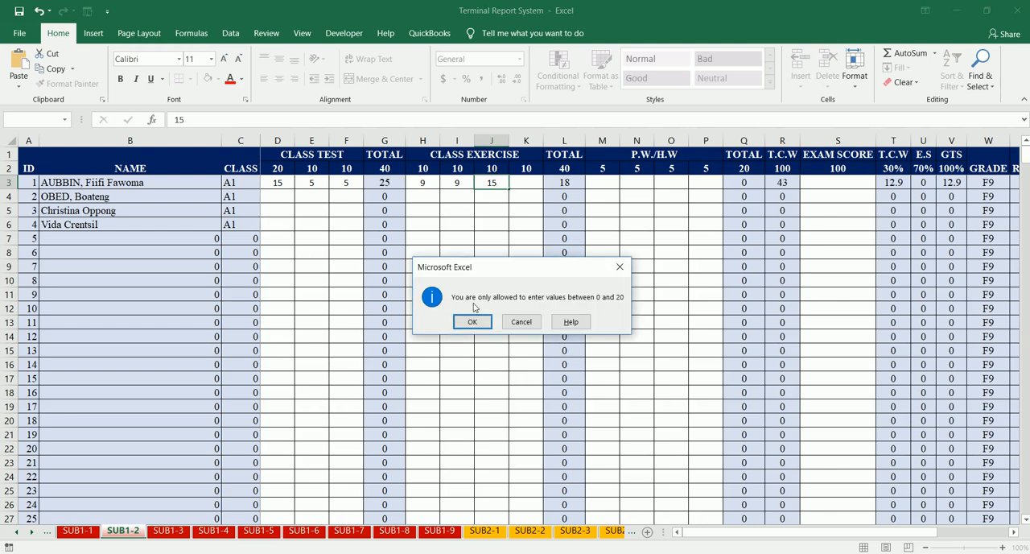
click(519, 321)
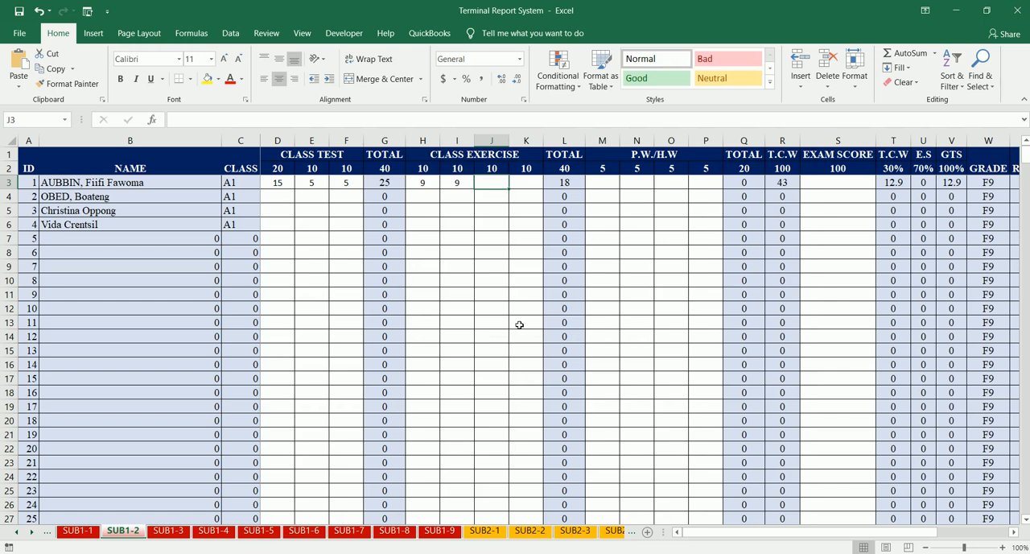
- Enter 6 and 3 as the first student's third and fourth class exercise scores
text(6)
key(Tab)
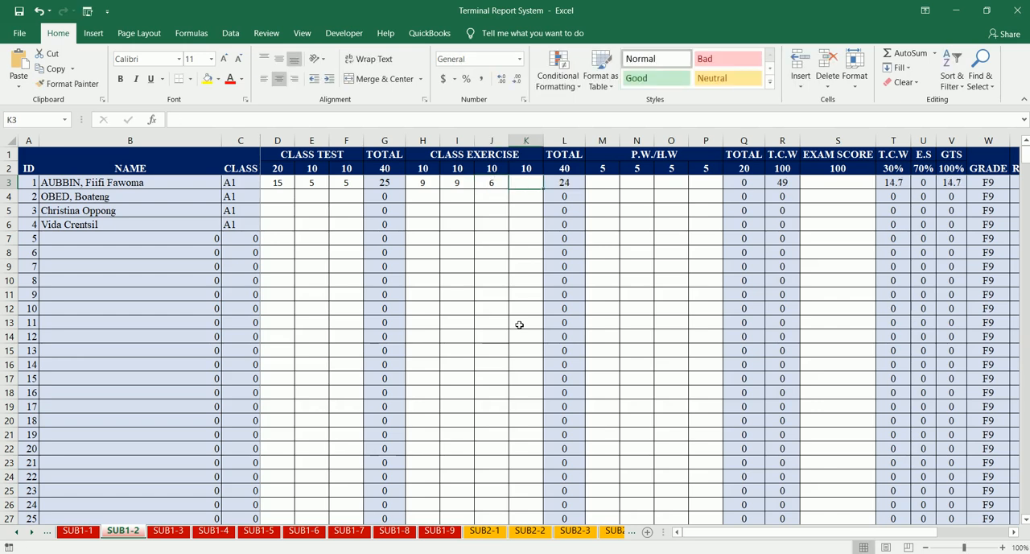
text(3)
key(Tab)
- Enter 2 for each of the first student's four P.W./H.W scores on SUB1-2
text(2)
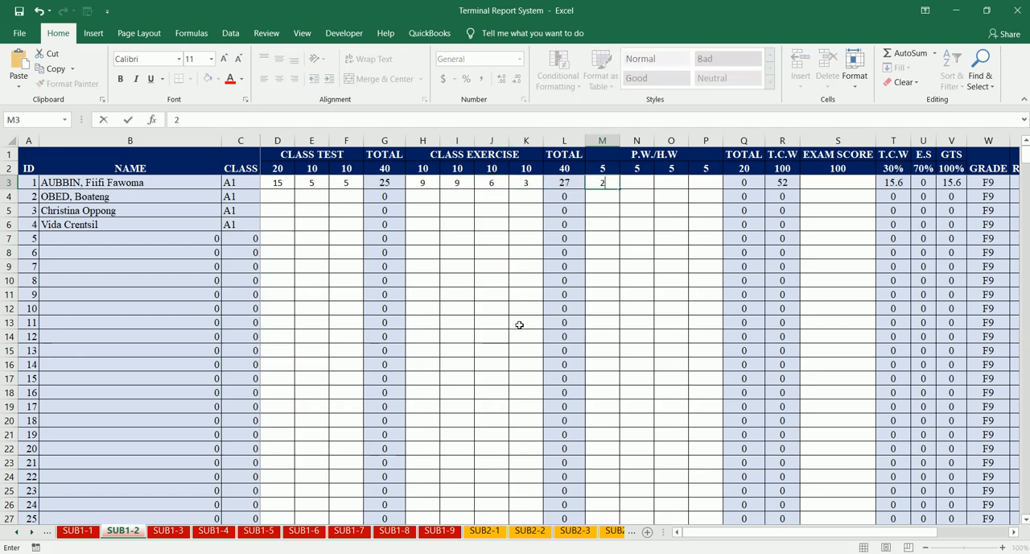
key(Tab)
text(2)
key(Tab)
text(2)
key(Tab)
text(2)
key(Tab)
key(Tab)
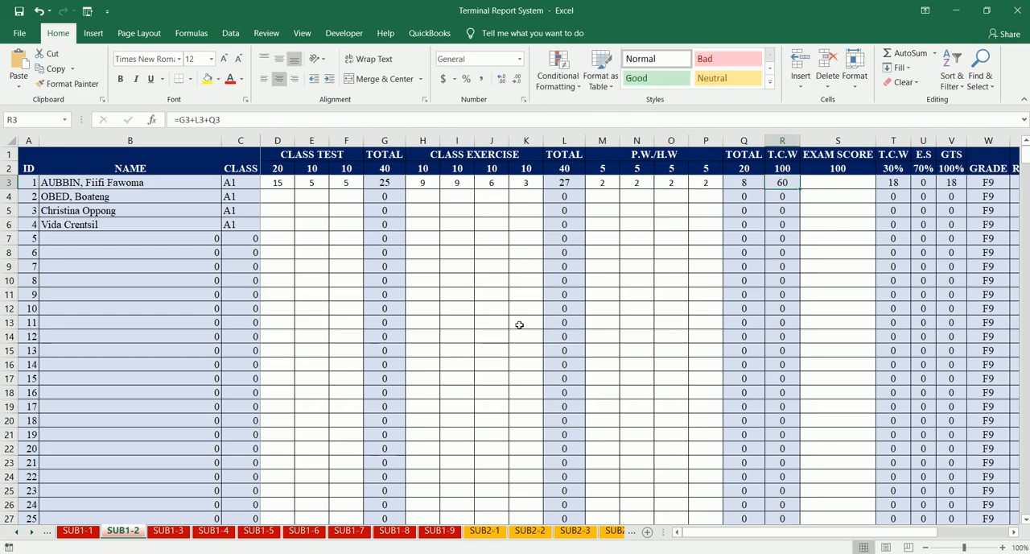
- Enter 50 as the first student's exam score on SUB1-2
key(Tab)
text(50)
key(Return)
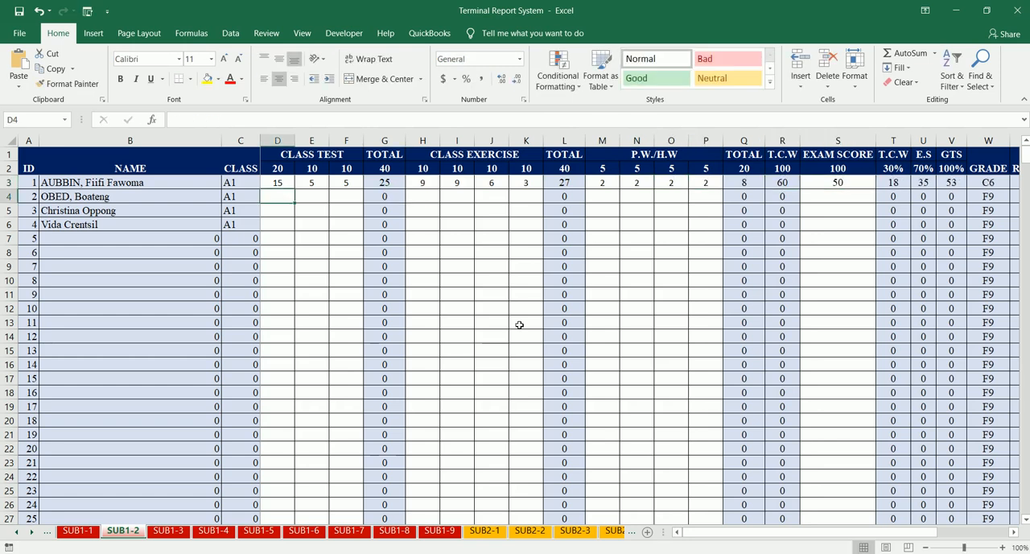
- Open the SUB1-3 sheet and enter 15, 8 and 9 as the first student's class test scores
click(167, 532)
click(288, 188)
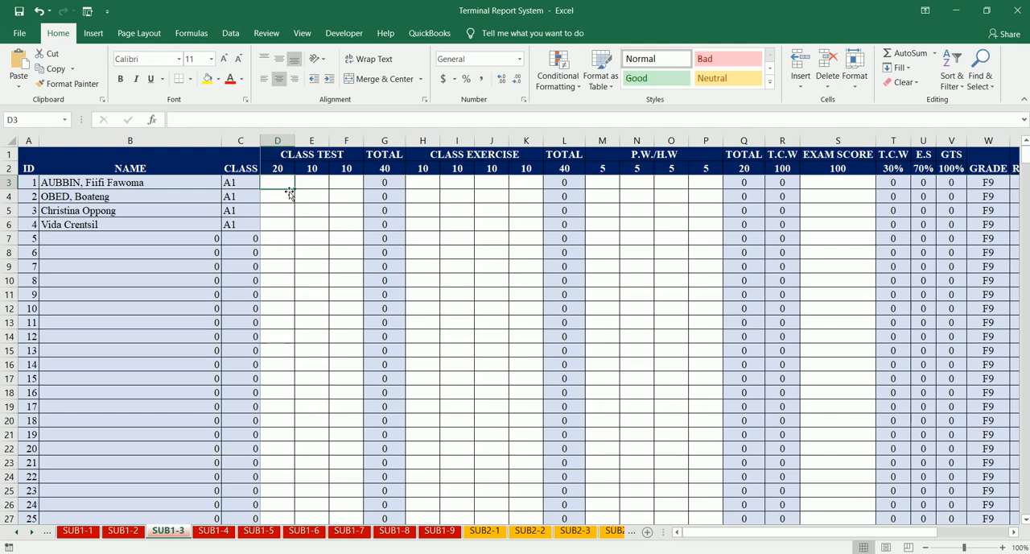
text(15)
key(Tab)
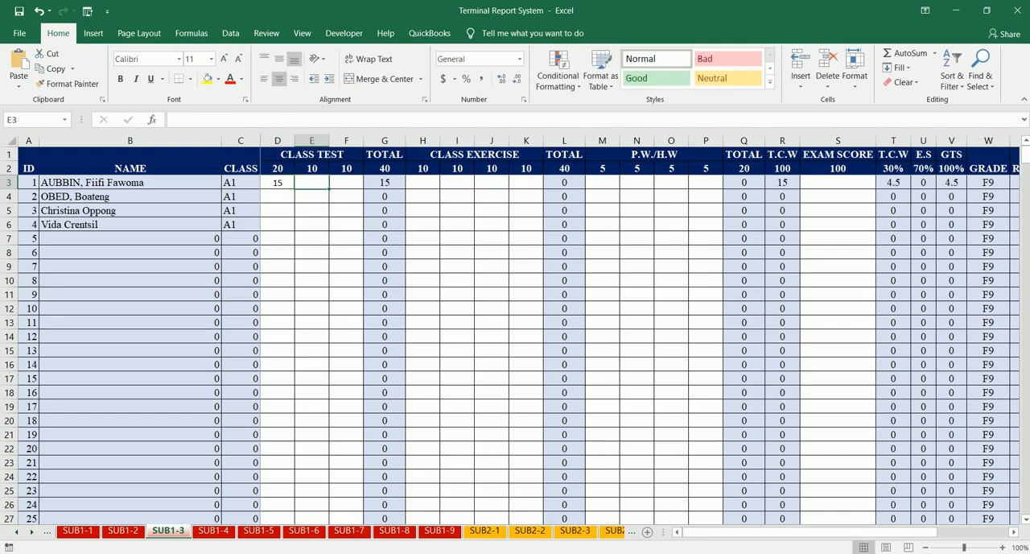
text(8)
key(Tab)
text(9)
key(Tab)
- Enter 2, 1, 5 and 4 as the first student's class exercise scores on SUB1-3
text(2)
key(Tab)
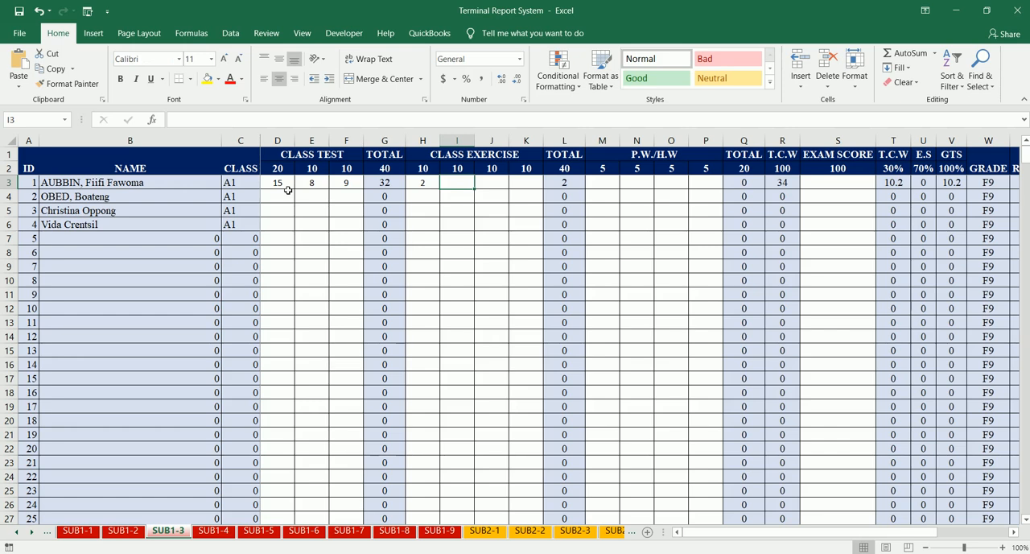
text(1)
key(Tab)
text(5)
key(Tab)
text(4)
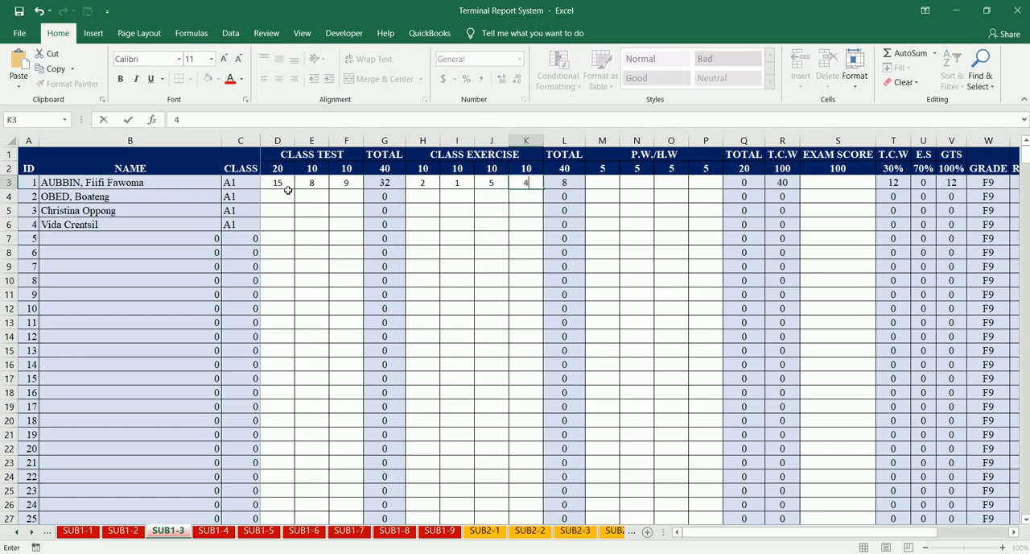
key(Tab)
- Enter 2 for each of the first student's four P.W./H.W scores and 15 as the exam score on SUB1-3
text(2)
key(Tab)
text(2)
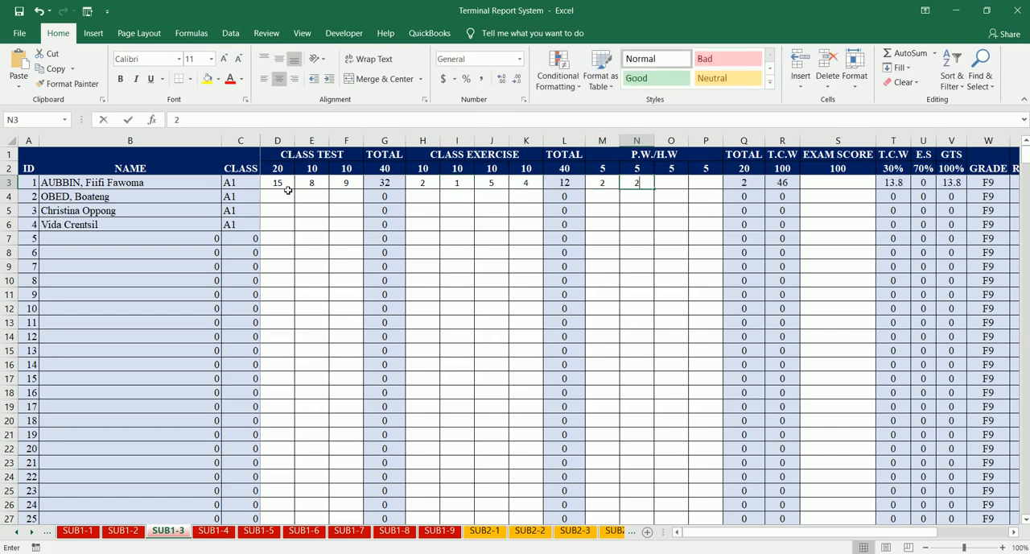
key(Tab)
text(2)
key(Tab)
text(2)
key(Tab)
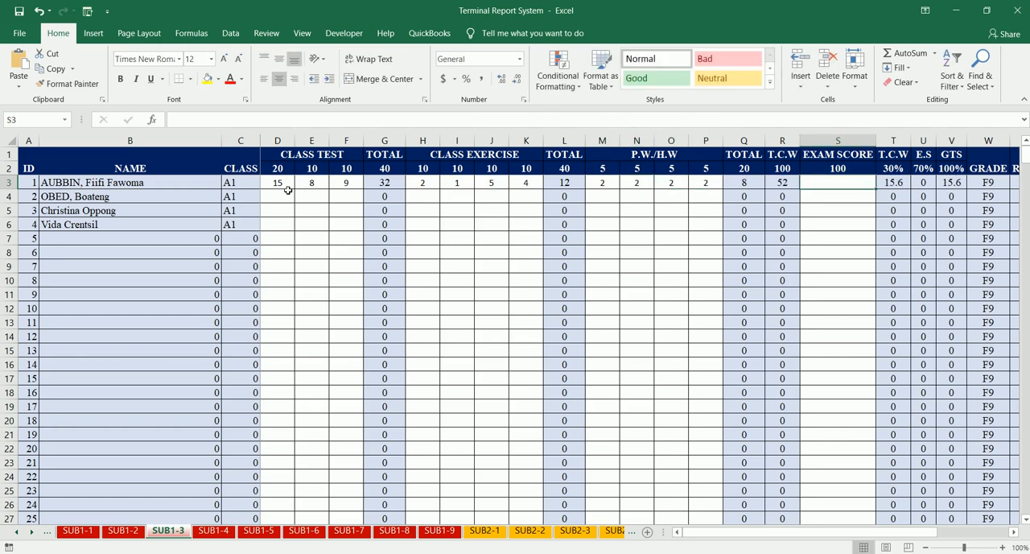
text(15)
key(Return)
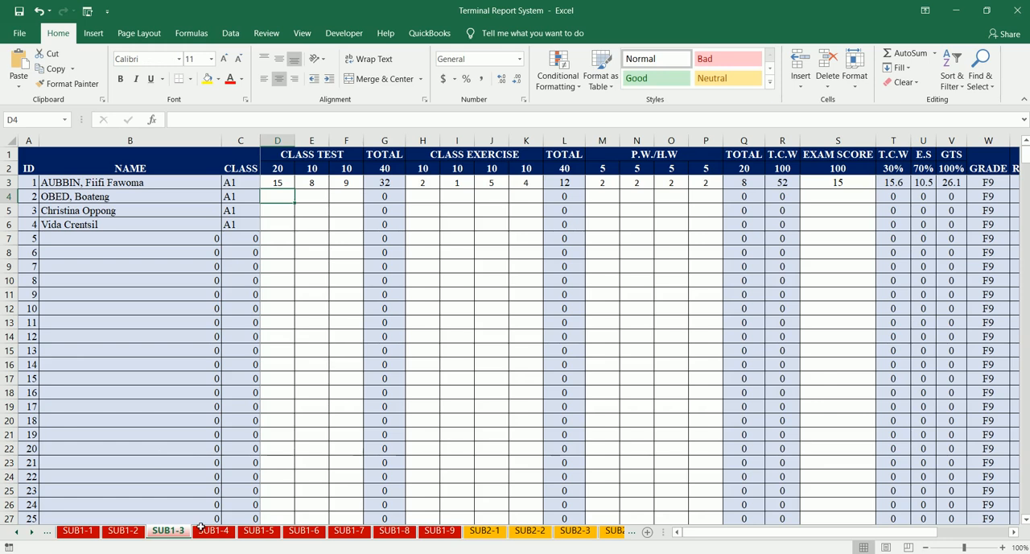
- Open the SUB1-4 sheet and enter 15, 2 and 3 as the first student's class test scores
click(207, 533)
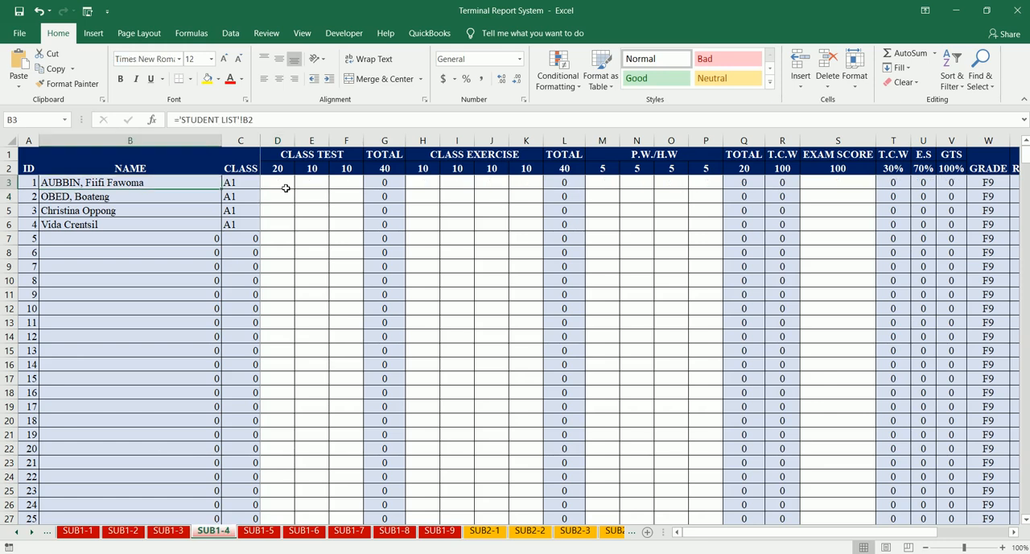
click(286, 188)
text(25)
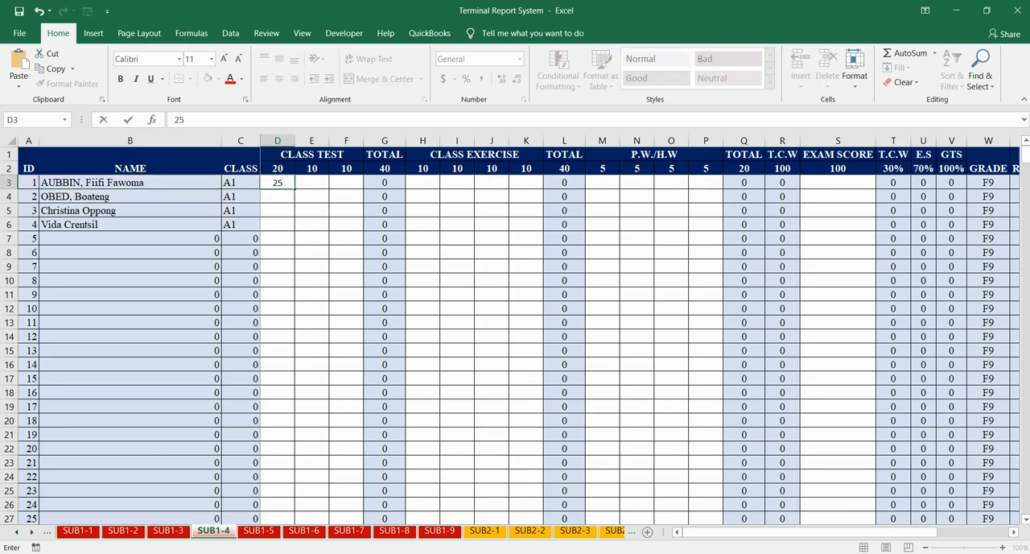
key(Return)
key(Return)
text(15)
key(Tab)
text(2)
key(Tab)
text(3)
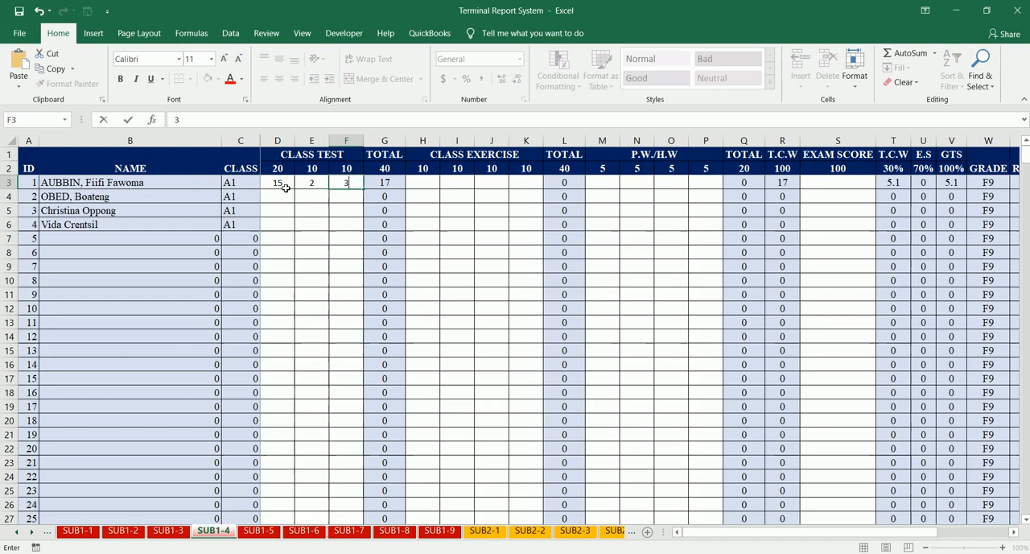
key(Tab)
key(Tab)
- Enter 5, 9, 9 and 9 as the first student's class exercise scores on SUB1-4
text(5)
key(Tab)
text(9)
key(Tab)
text(9)
key(Tab)
text(9)
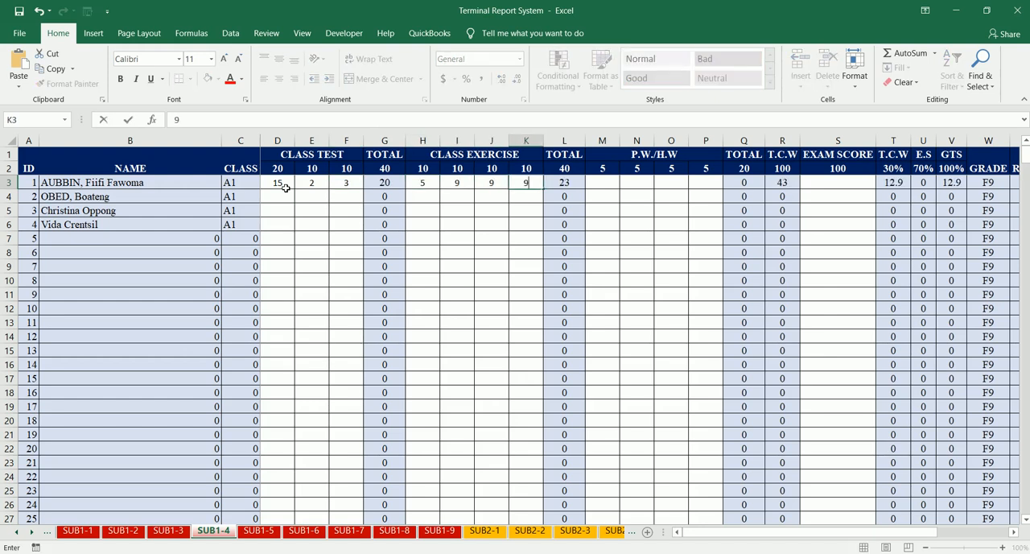
key(Tab)
- Enter 1, 4, 2 and 5 as the first student's P.W./H.W scores on SUB1-4
text(1)
key(Tab)
text(4)
key(Tab)
text(2)
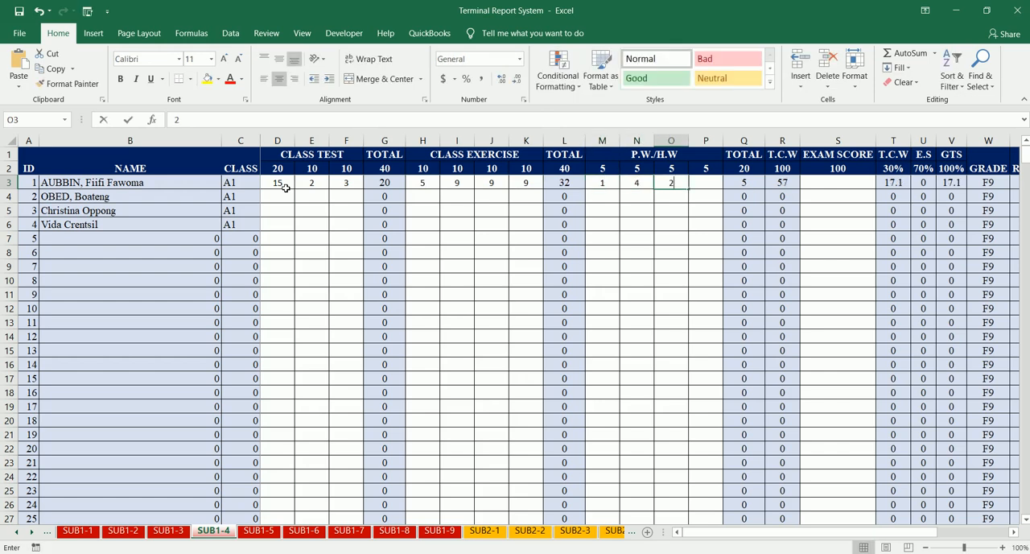
key(Tab)
text(5)
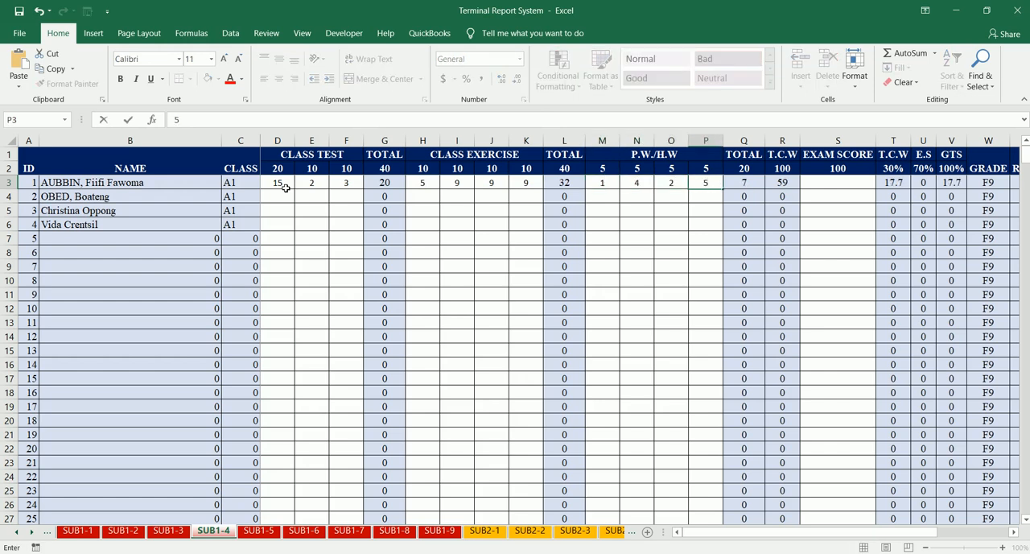
key(Tab)
- Enter 50 as the first student's exam score on SUB1-4
text(15)
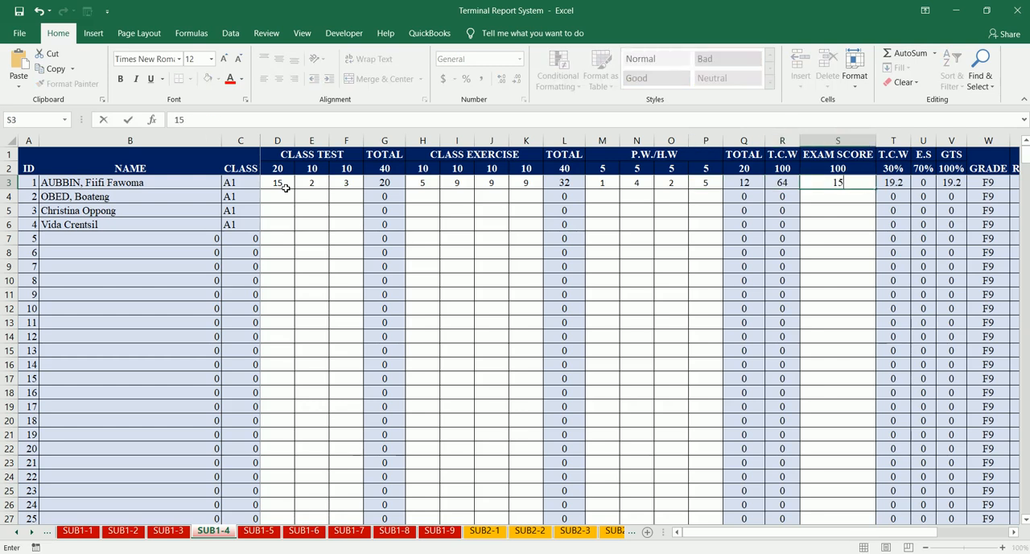
key(Tab)
key(shift+Tab)
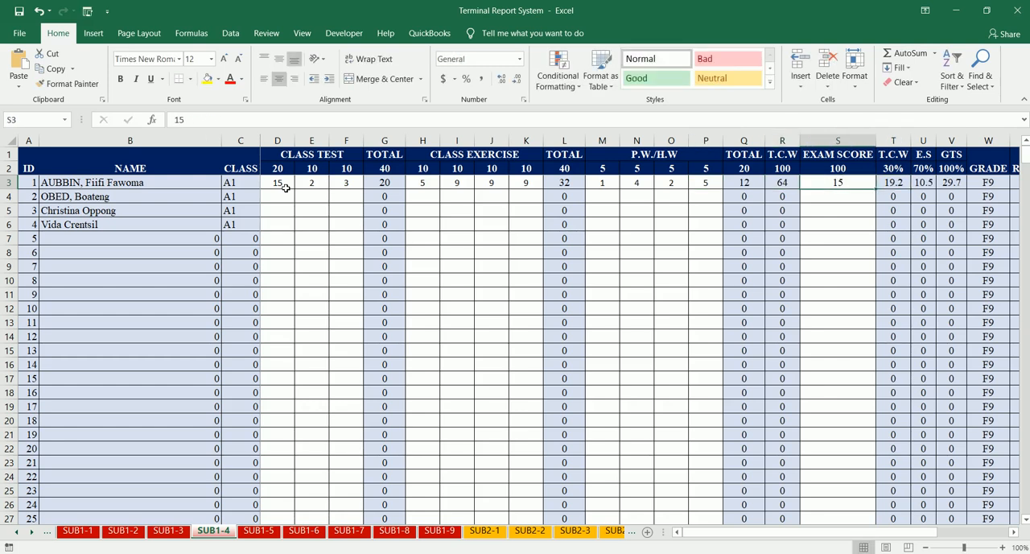
text(50)
key(Return)
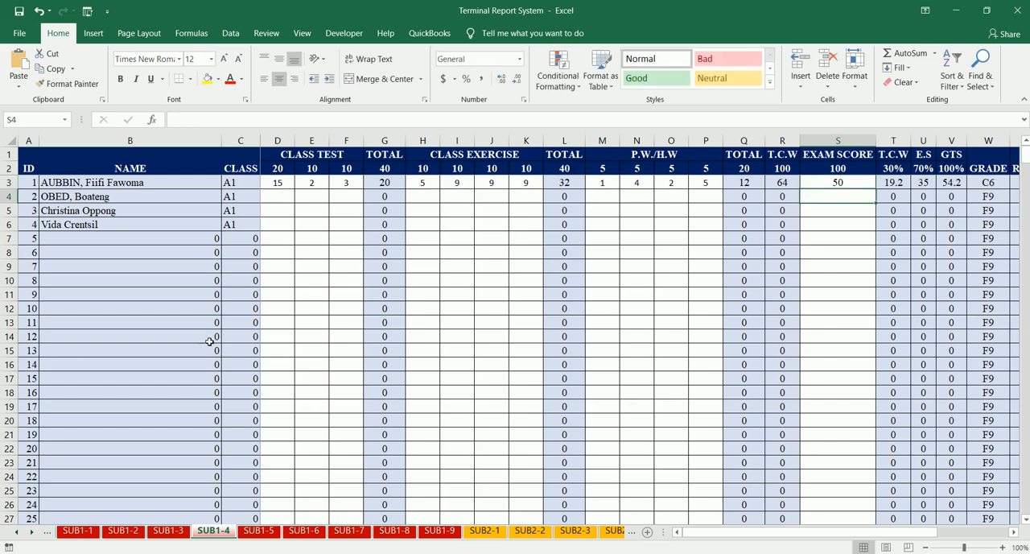
- Open the SUB1-5 sheet and enter 15, 5 and 5 as the first student's class test scores
click(262, 535)
click(288, 186)
text(15)
key(Tab)
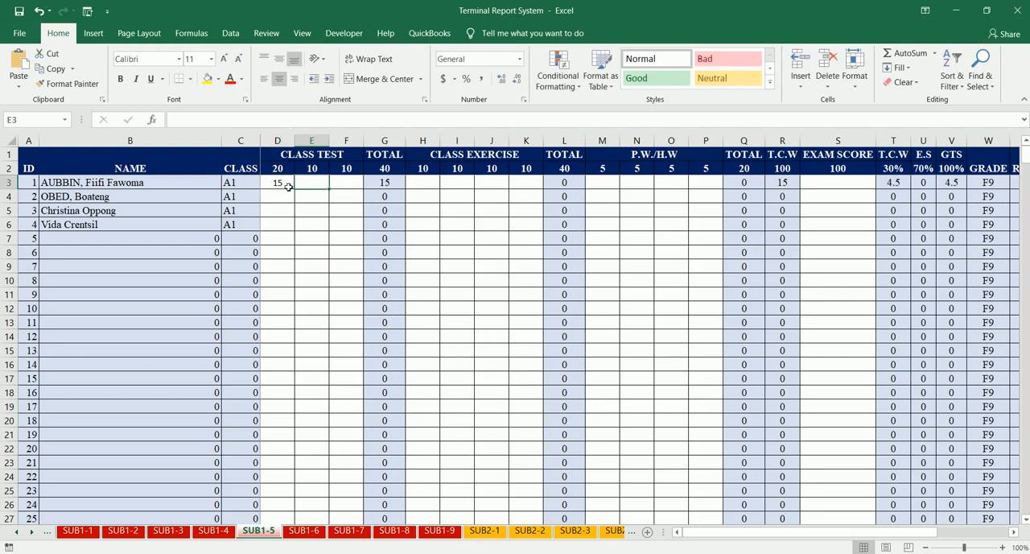
text(23)
key(Tab)
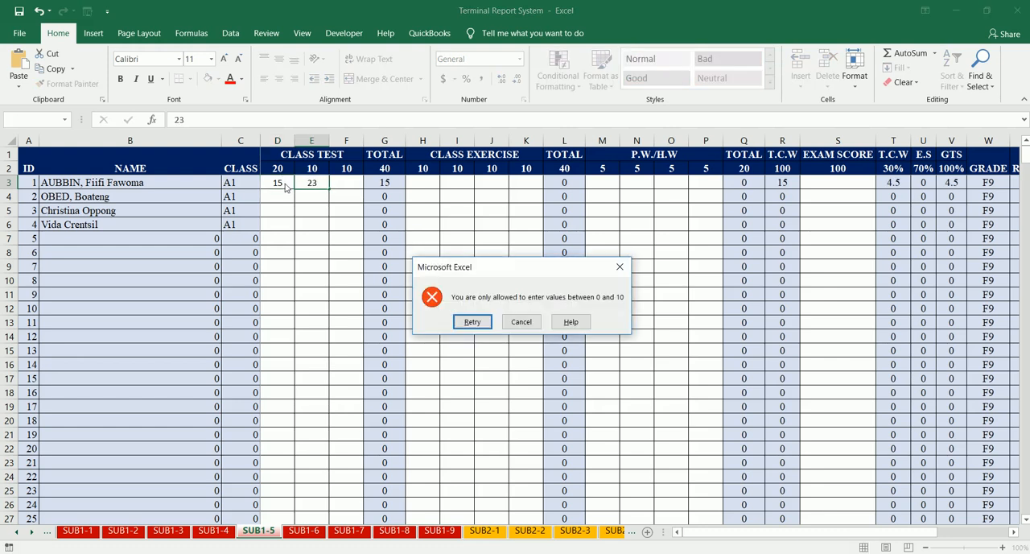
key(Return)
text(5)
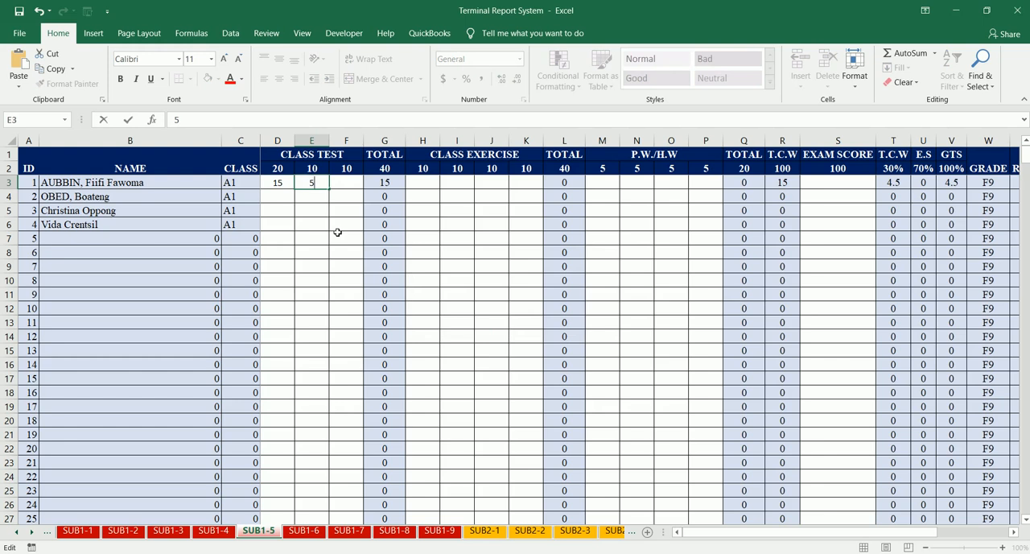
key(Tab)
text(5)
key(Tab)
key(Tab)
key(Left)
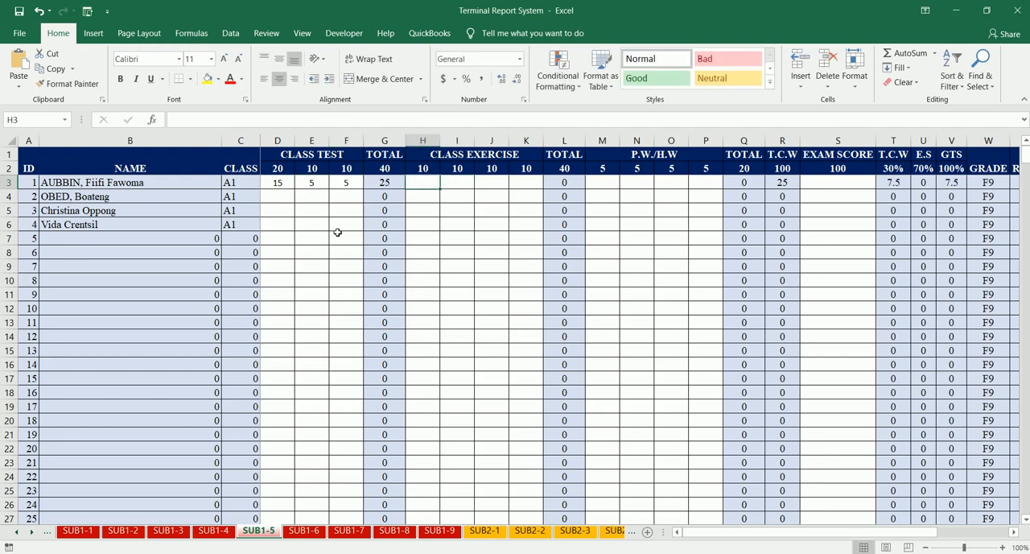
- Enter 5, 4, 4 and 4 as the first student's class exercise scores on SUB1-5
text(5)
key(Tab)
text(4)
key(Tab)
text(4)
key(Tab)
text(4)
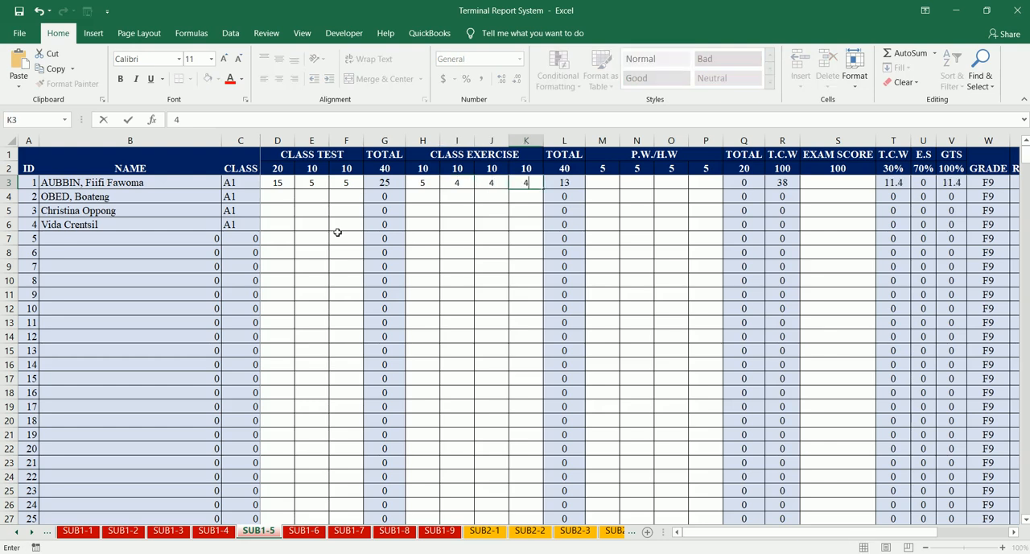
- Enter 5 for each of the first student's four P.W./H.W scores and 80 as the exam score on SUB1-5
key(Tab)
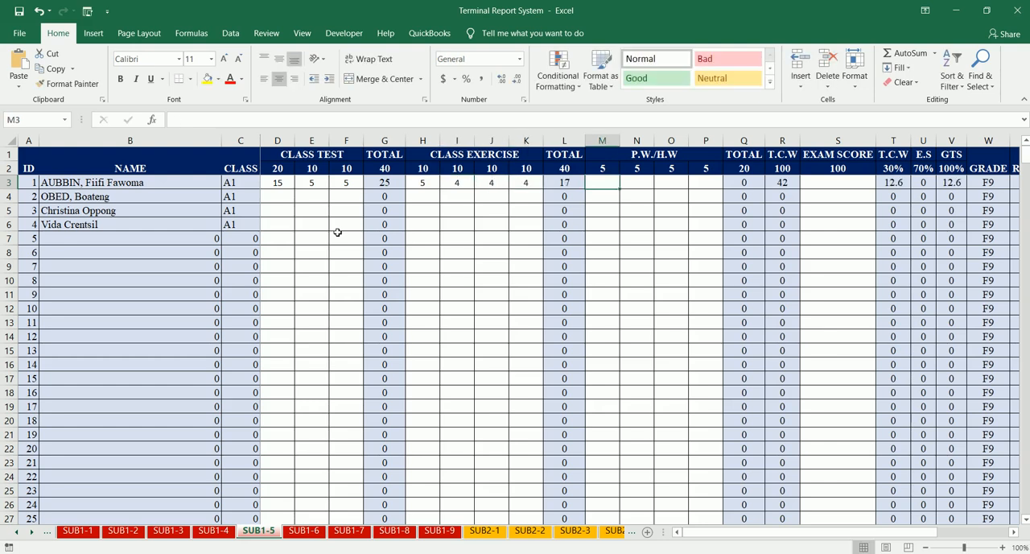
text(5)
key(Tab)
text(5)
key(Tab)
text(5)
key(Tab)
text(5)
key(Tab)
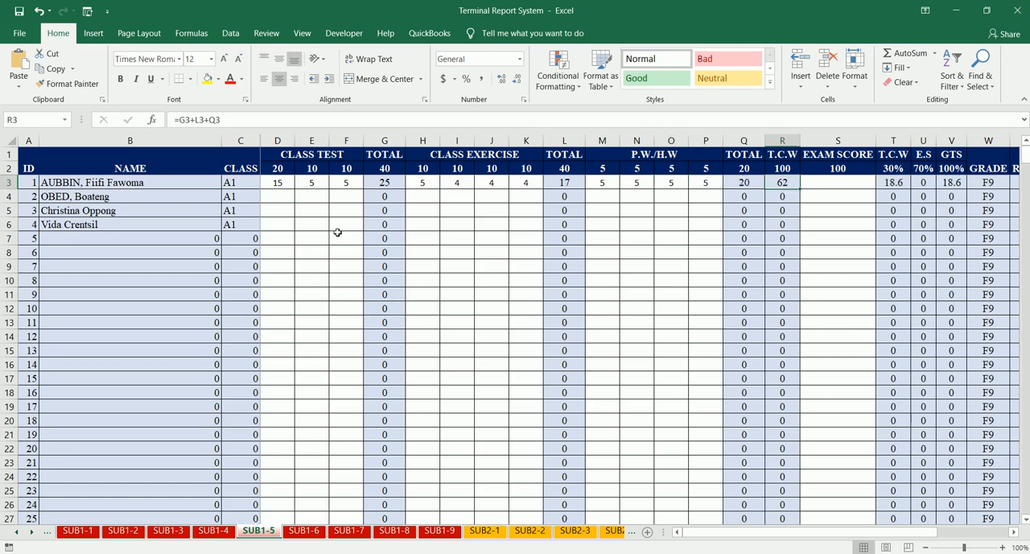
key(Tab)
text(80)
key(Return)
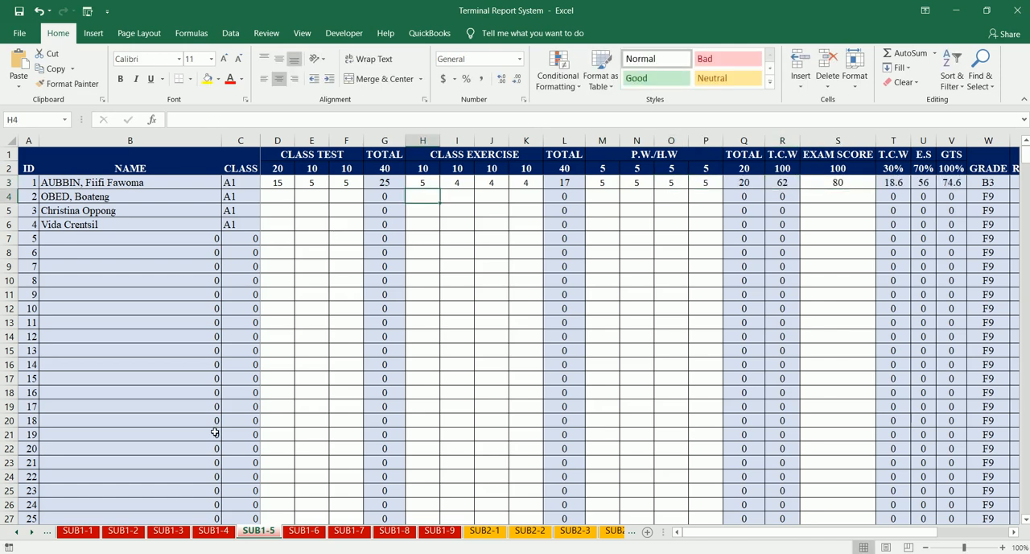
- Open the SUB1-6 sheet and enter 15, 10 and 10 as the first student's class test scores
click(304, 530)
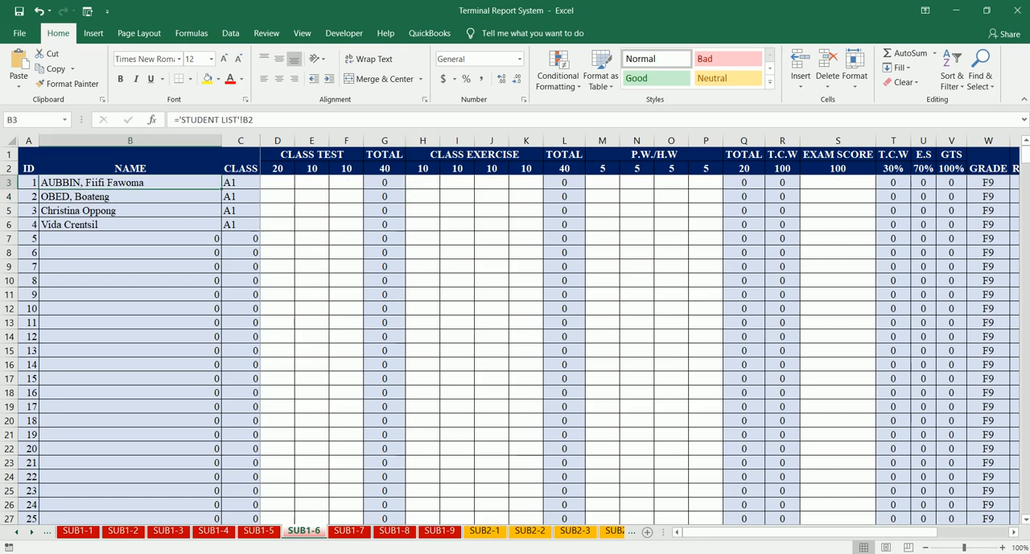
click(284, 188)
text(15)
key(Tab)
text(10)
key(Tab)
text(10)
key(Tab)
key(Tab)
- Enter 9, 8, 6 and 2 as the first student's class exercise scores on SUB1-6
text(20)
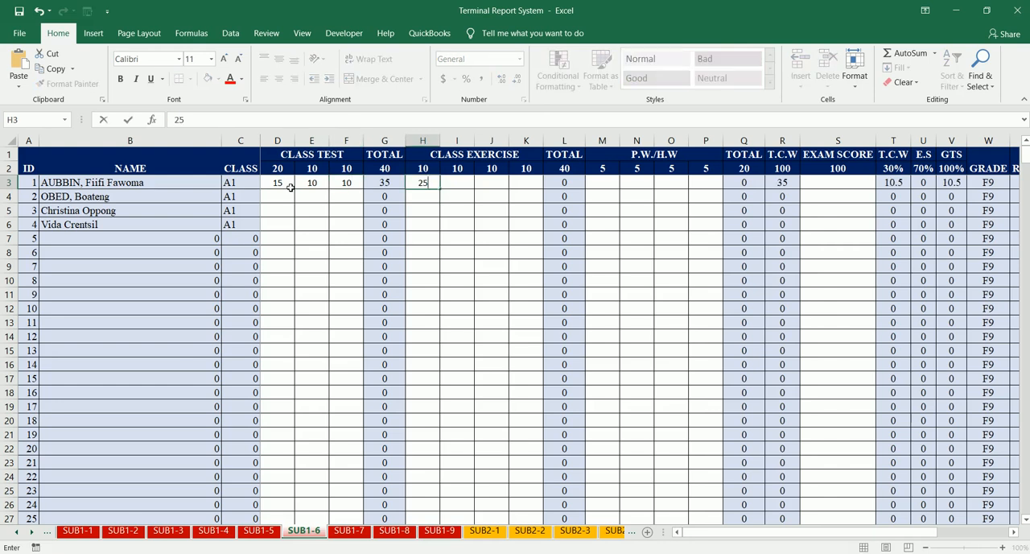
key(BackSpace)
key(BackSpace)
text(9)
key(Tab)
text(8)
key(Tab)
text(6)
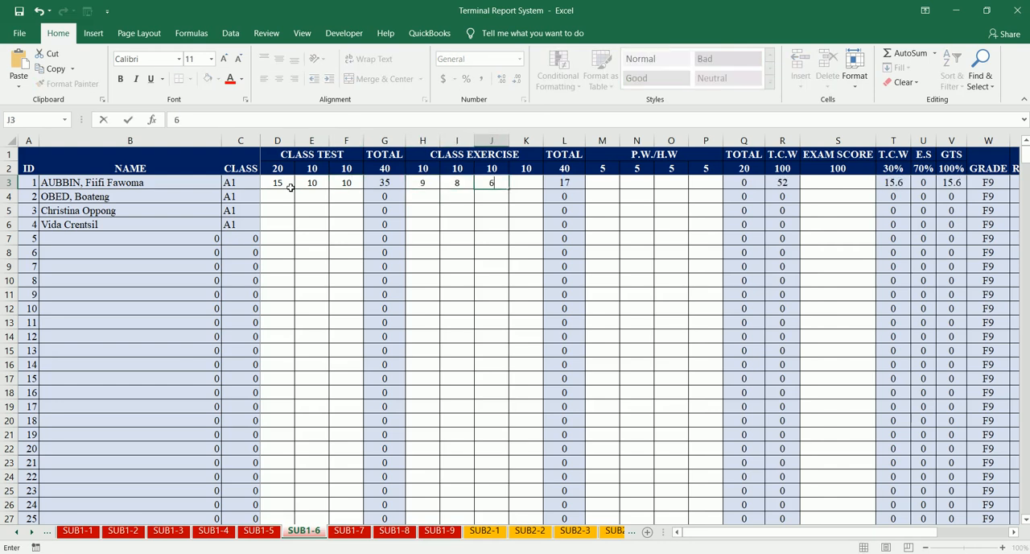
key(Tab)
text(2)
key(Tab)
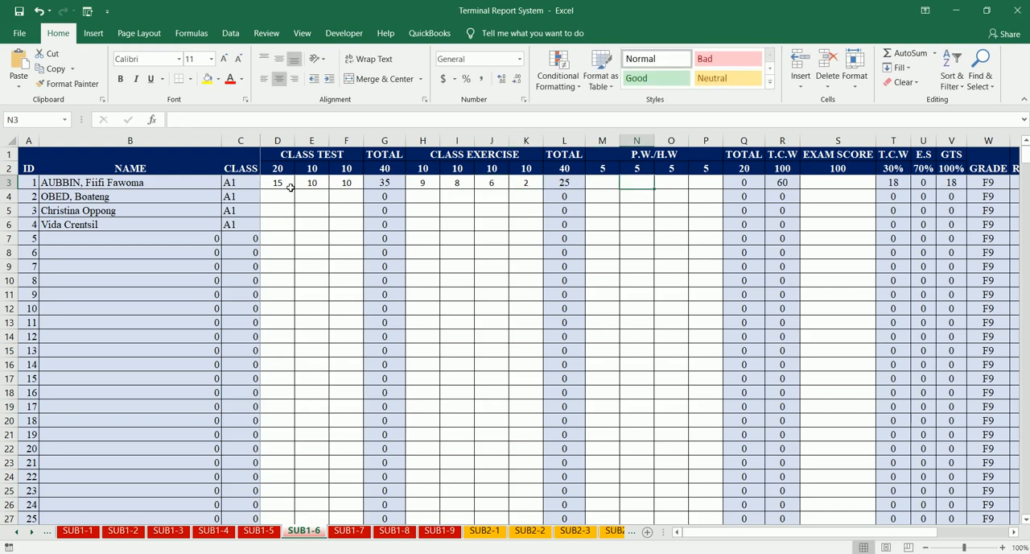
- Enter 2, 3, 4 and 2 as the first student's P.W./H.W scores and 96 as the exam score on SUB1-6
text(2)
key(Tab)
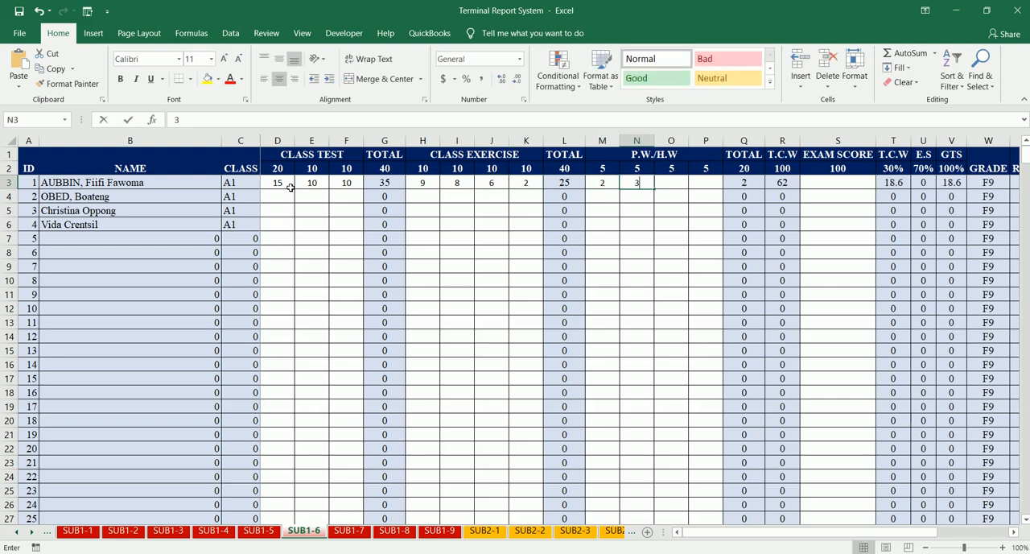
text(3)
key(Tab)
text(4)
key(Tab)
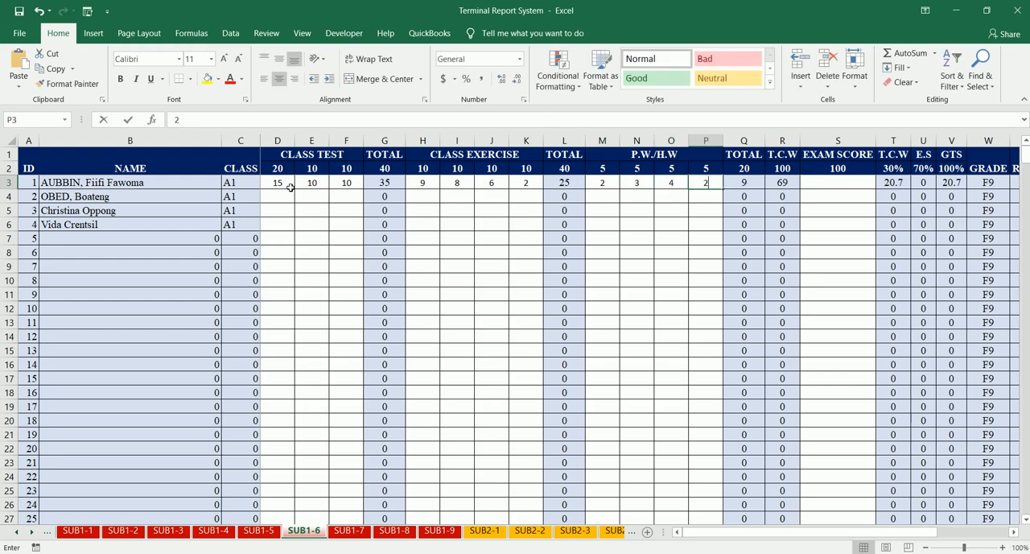
text(2)
key(Tab)
key(Tab)
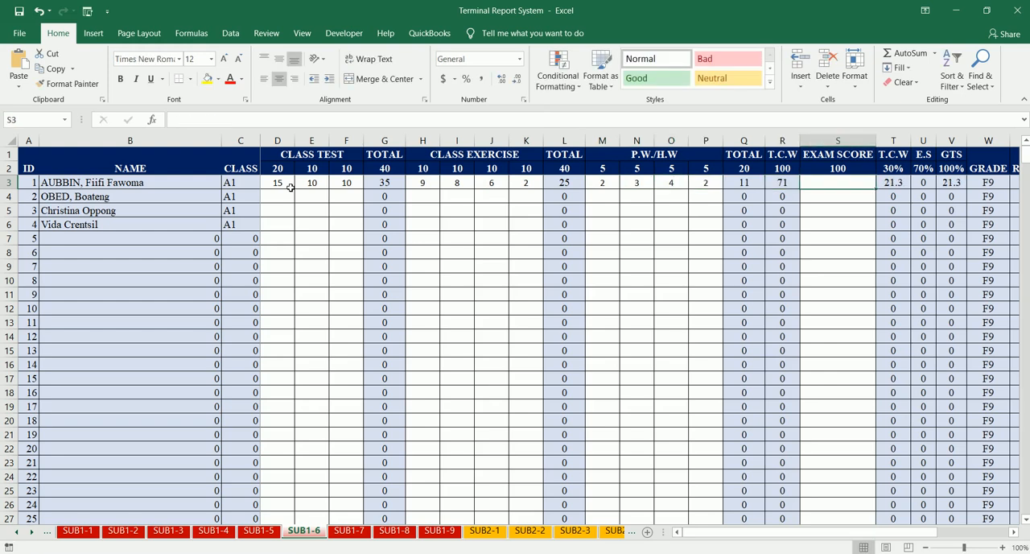
text(96)
key(Return)
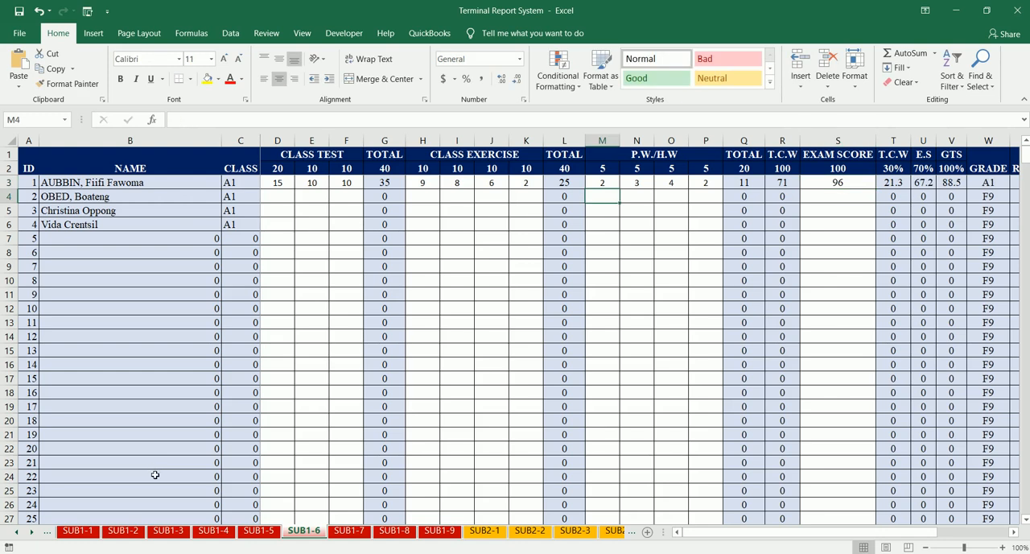
- Open the SUB1-7 sheet and enter 1, 2 and 6 as the first student's class test scores
click(348, 531)
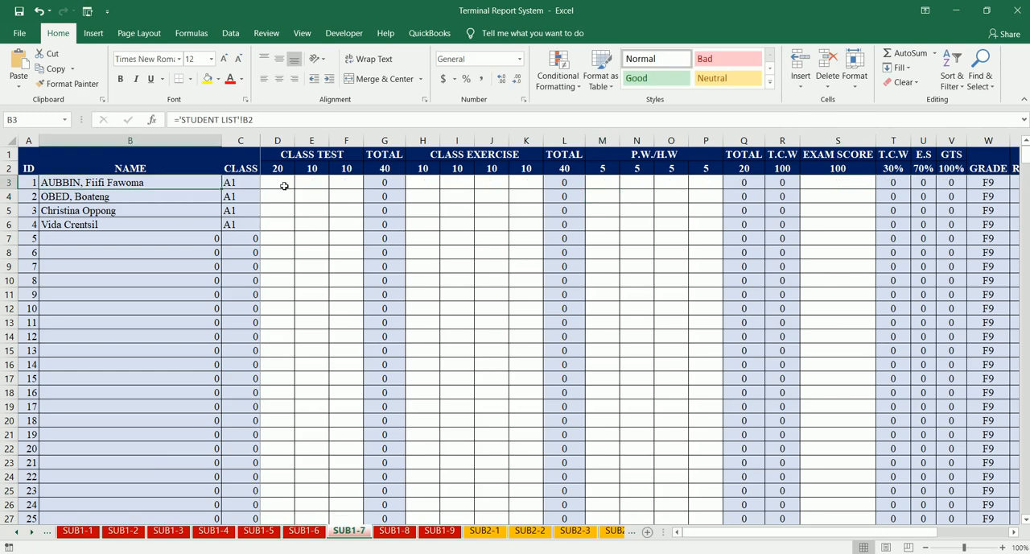
click(286, 183)
text(1)
key(Tab)
text(2)
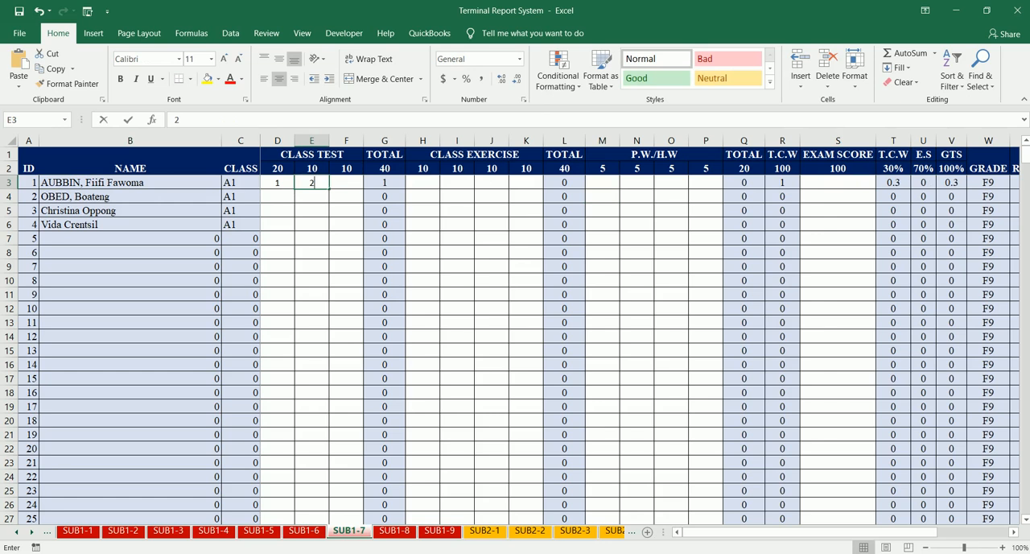
key(Tab)
text(6)
key(Tab)
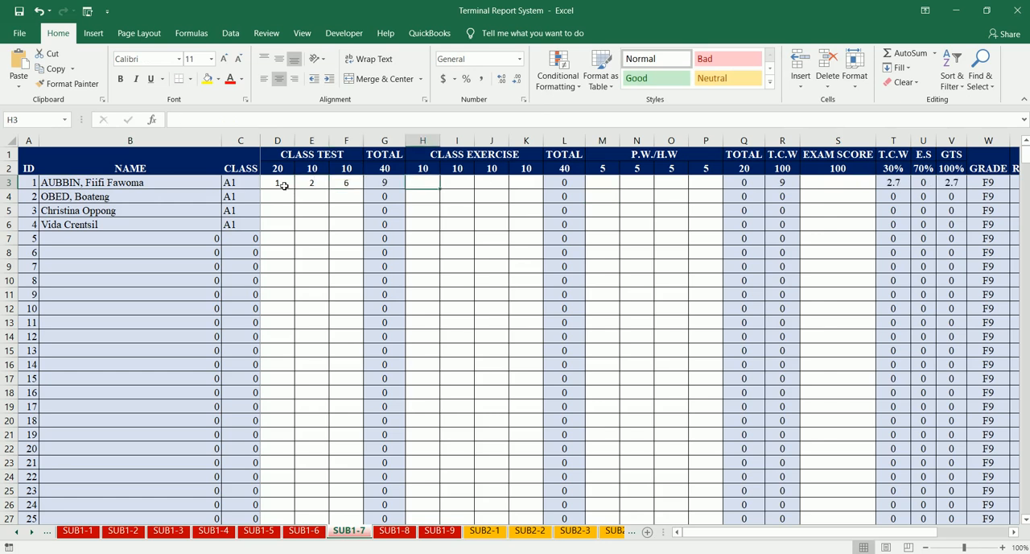
- Enter 1, 10, 1 and 10 as the first student's class exercise scores on SUB1-7
text(1)
key(Tab)
text(0)
key(BackSpace)
text(10)
key(Tab)
text(1)
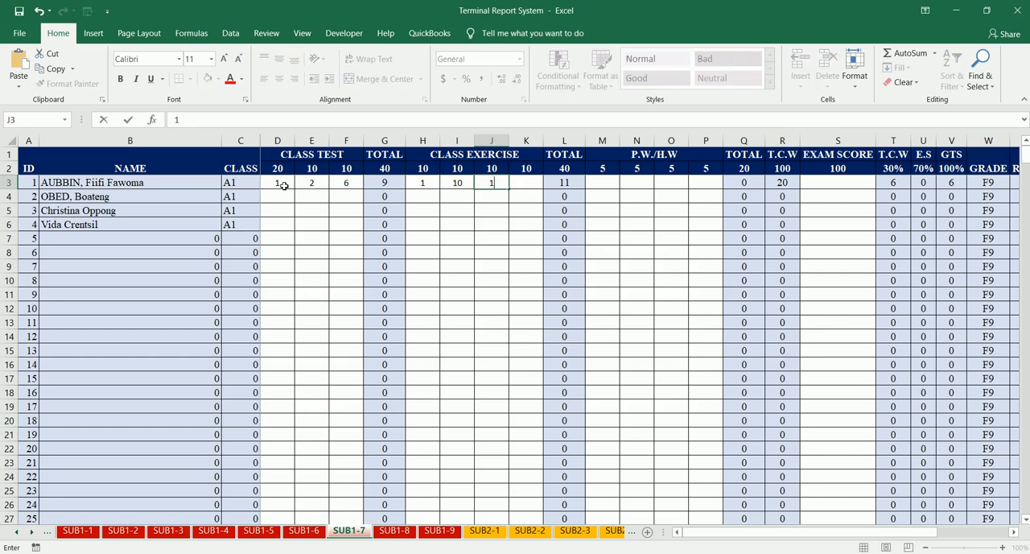
key(Tab)
text(10)
key(Tab)
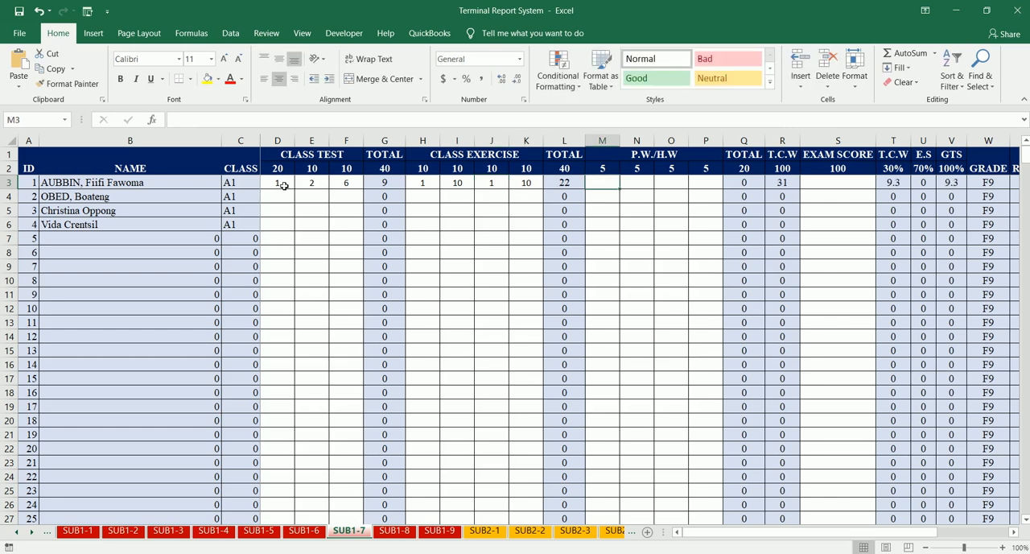
- Enter 4, 2, 3 and 4 as the first student's P.W./H.W scores and 85 as the exam score on SUB1-7
text(4)
key(Tab)
text(2)
key(Tab)
text(3)
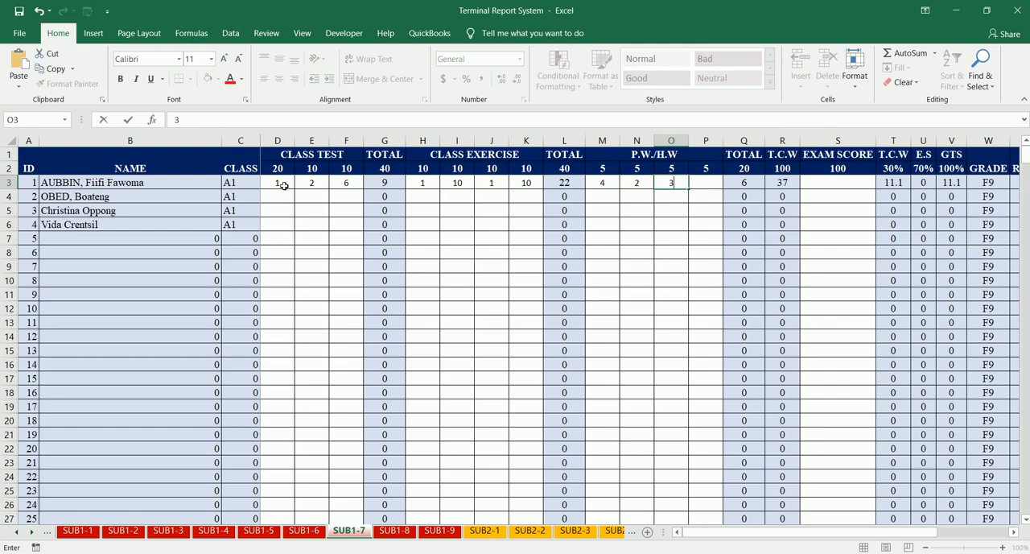
key(Tab)
text(4)
key(Tab)
key(Tab)
key(Tab)
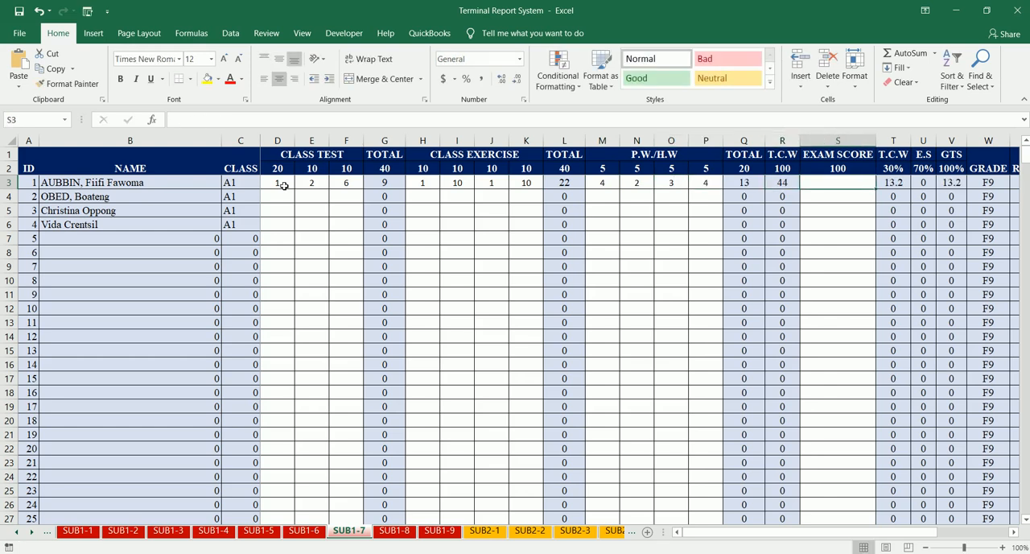
text(85)
key(Return)
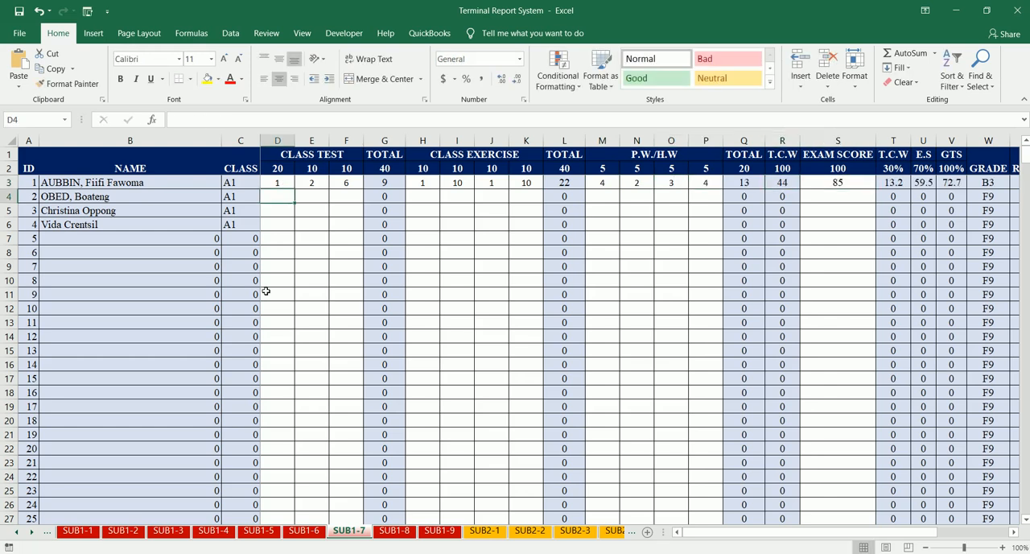
- Open the SUB1-8 sheet and enter 1, 2 and 3 as the first student's class test scores
click(398, 538)
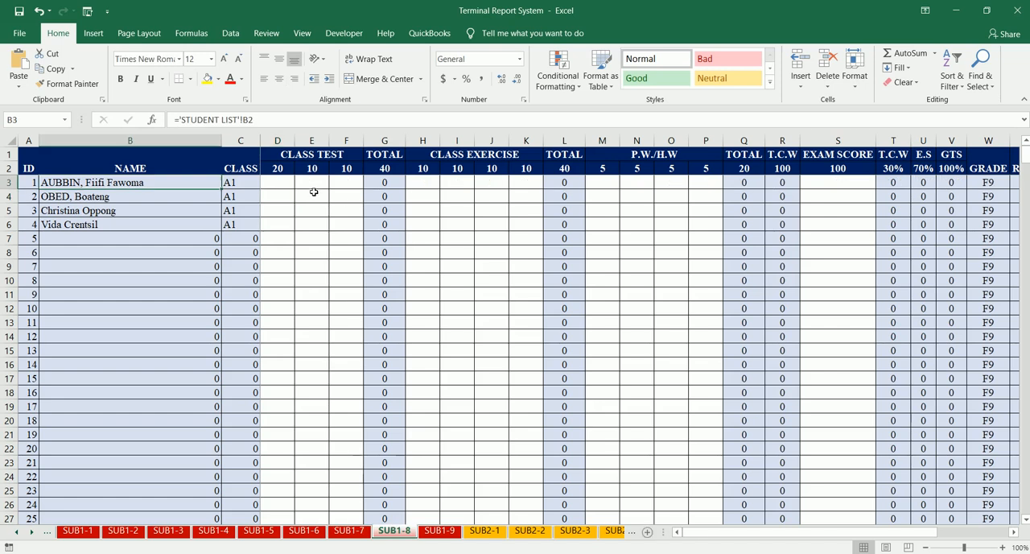
click(289, 188)
text(1)
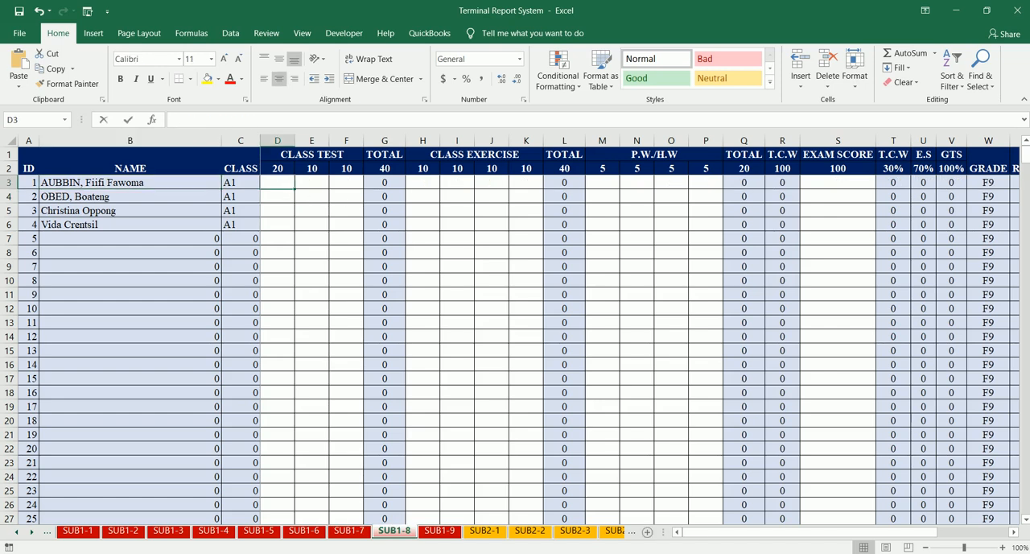
key(Tab)
text(2)
key(Tab)
text(3)
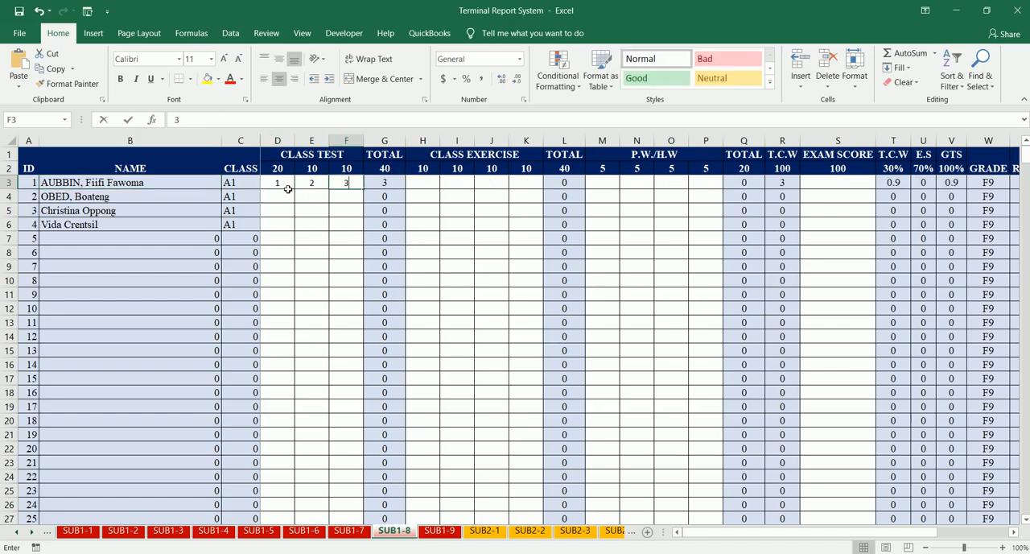
key(Tab)
text(25)
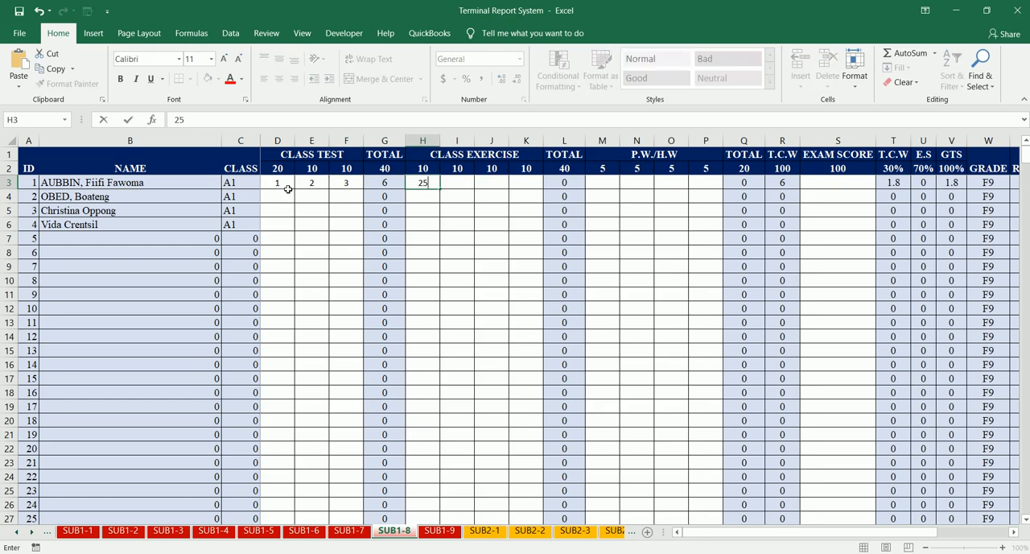
key(Tab)
key(Return)
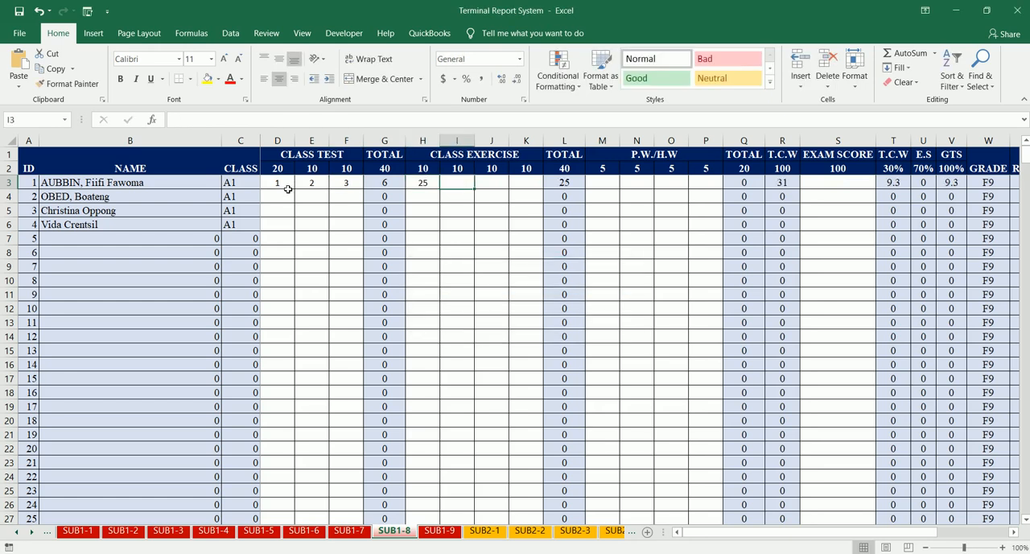
key(F2)
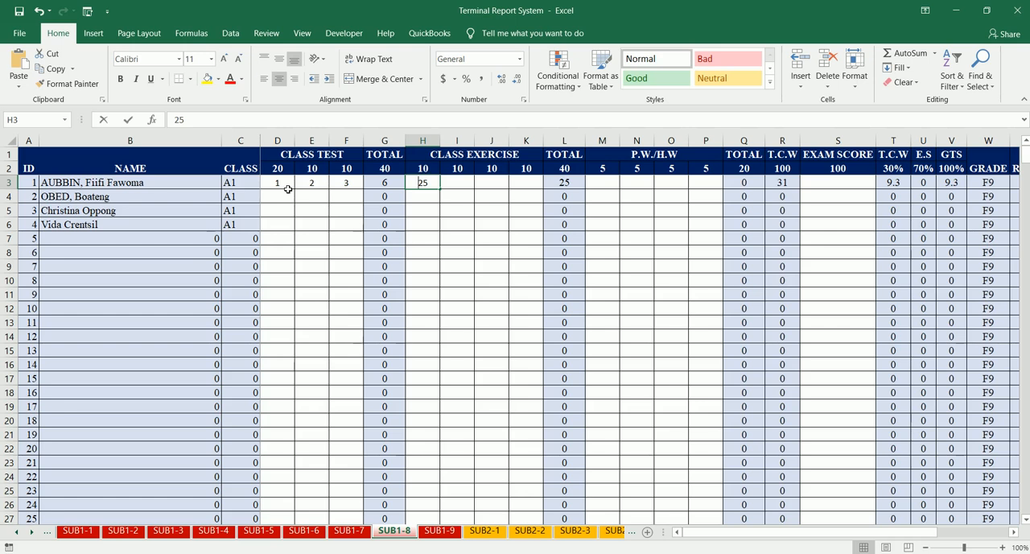
key(BackSpace)
key(BackSpace)
- Enter 8, 6, 4 and 5 as the first student's class exercise scores on SUB1-8
text(8)
key(Tab)
text(6)
key(Tab)
text(4)
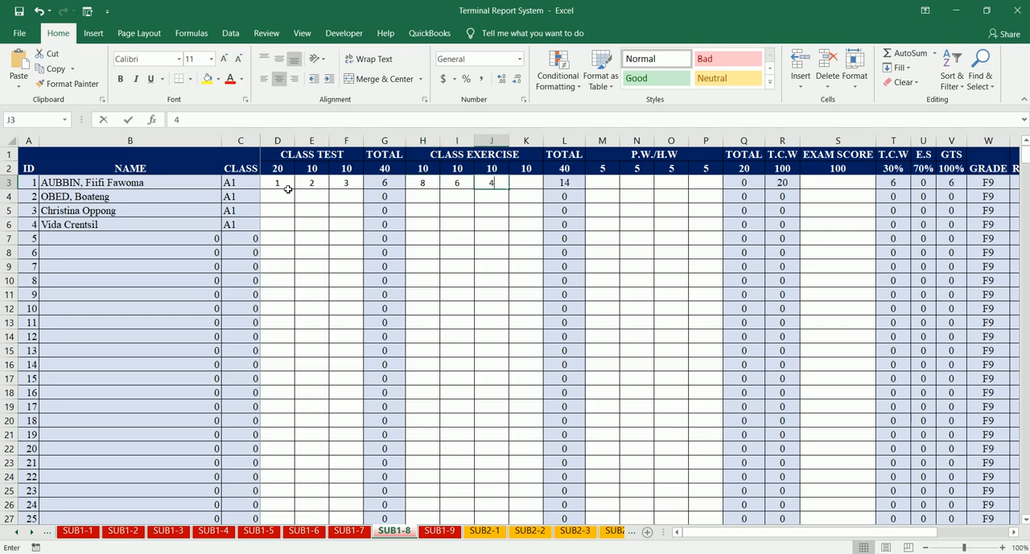
key(Tab)
text(5)
key(Tab)
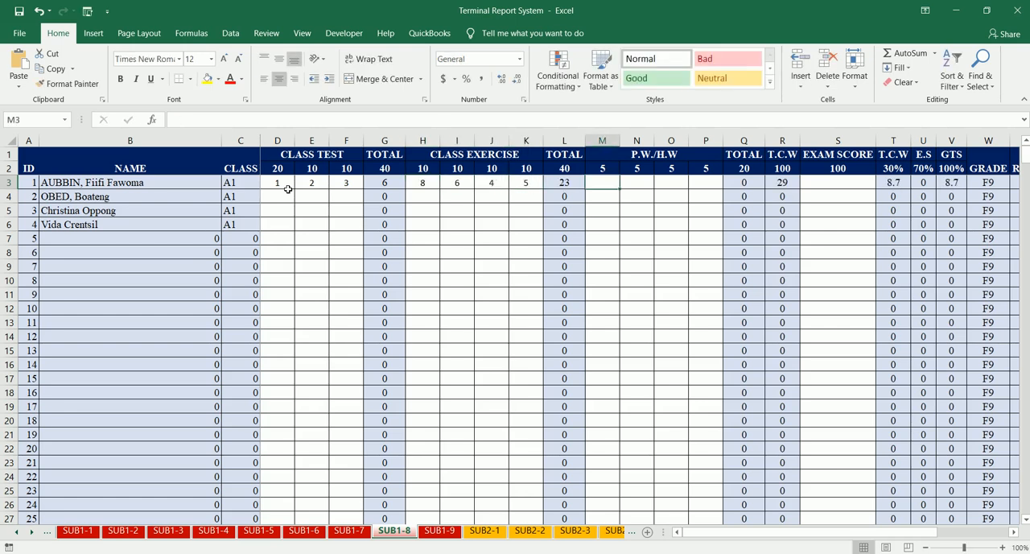
- Enter 2, 1, 4 and 5 as the first student's P.W./H.W scores and 59 as the exam score on SUB1-8
text(2)
key(Tab)
text(1)
key(Tab)
text(4)
key(Tab)
text(5)
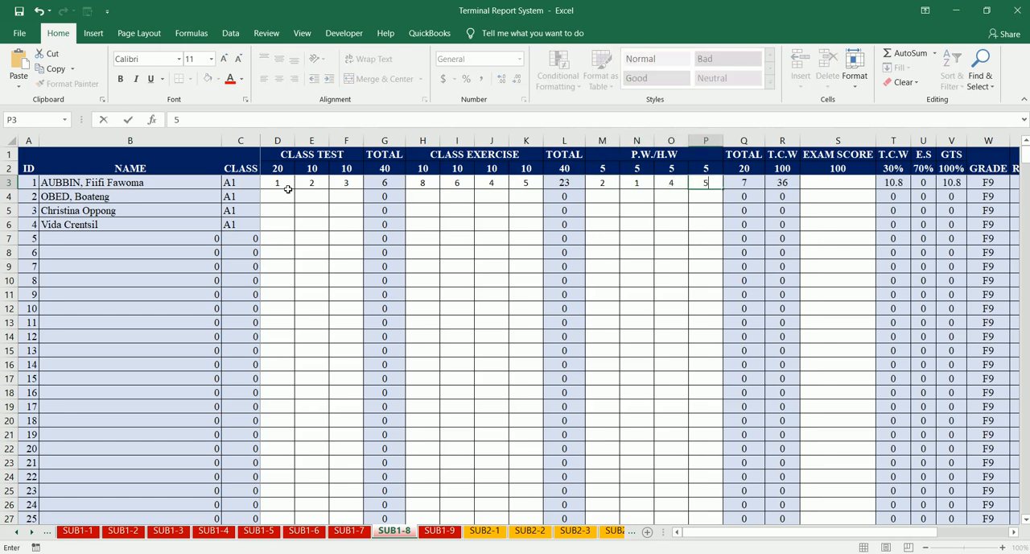
key(Tab)
text(5)
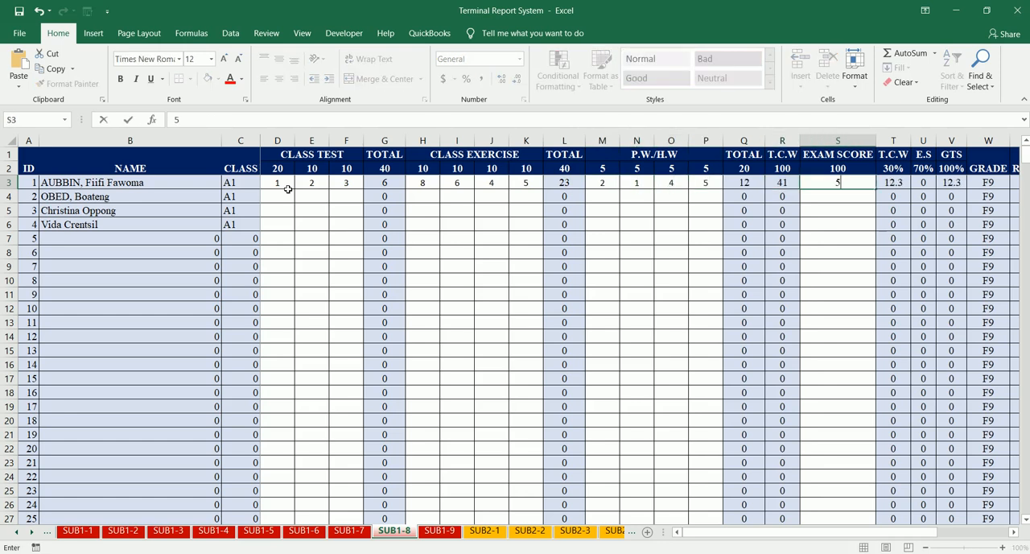
text(9)
key(Tab)
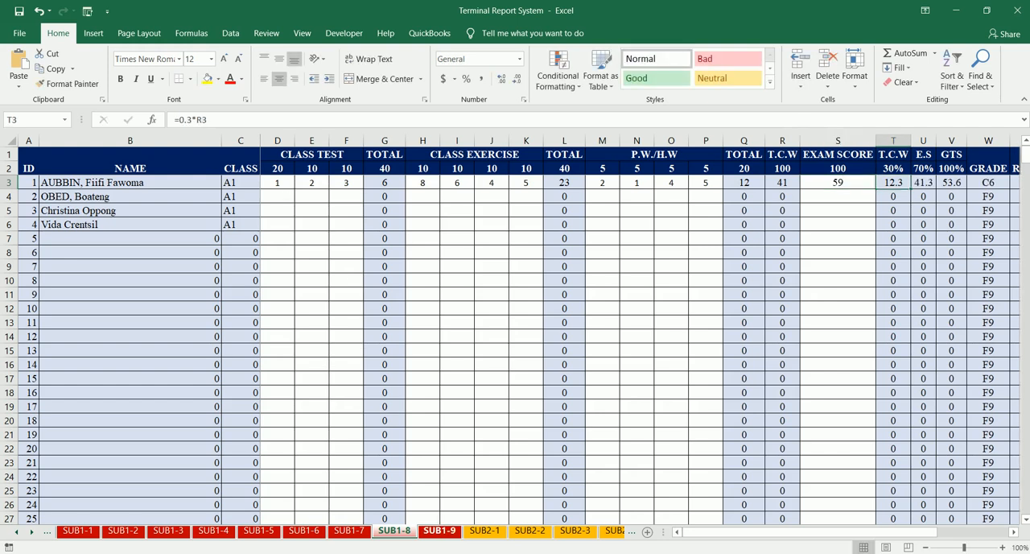
- Open the SUB1-9 sheet and enter 10, 10 and 10 as the first student's class test scores
click(439, 531)
click(282, 184)
text(1)
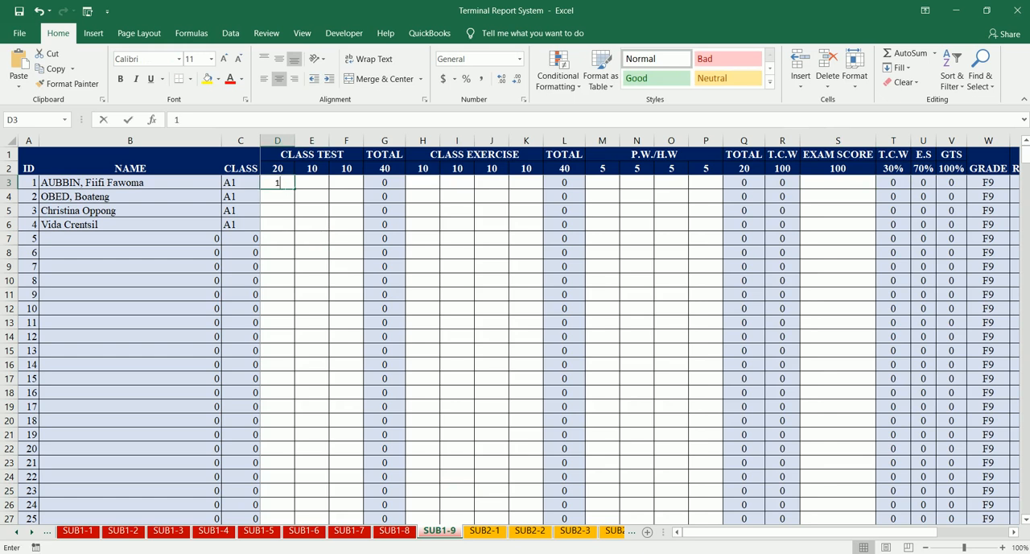
text(0)
key(Tab)
text(10)
key(Tab)
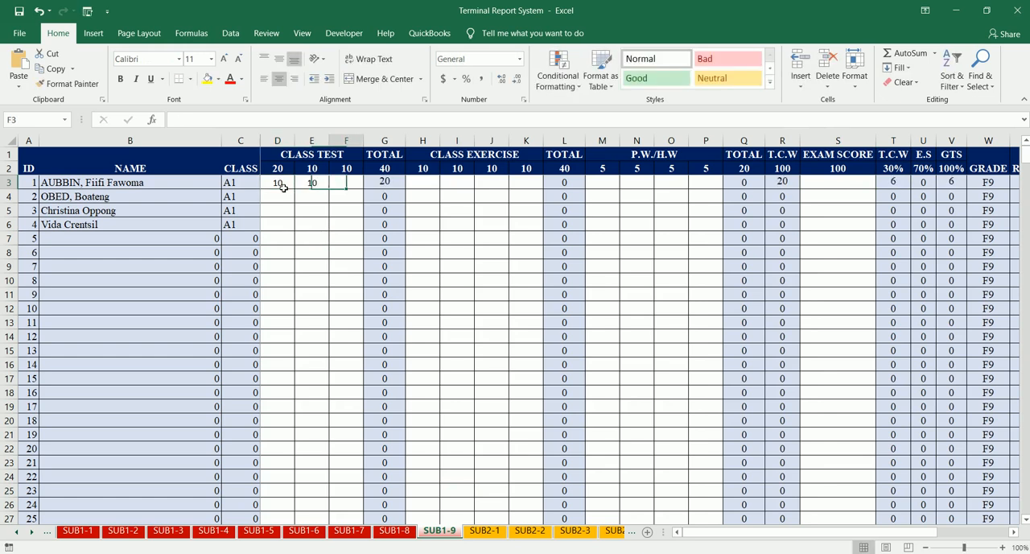
text(10)
key(Tab)
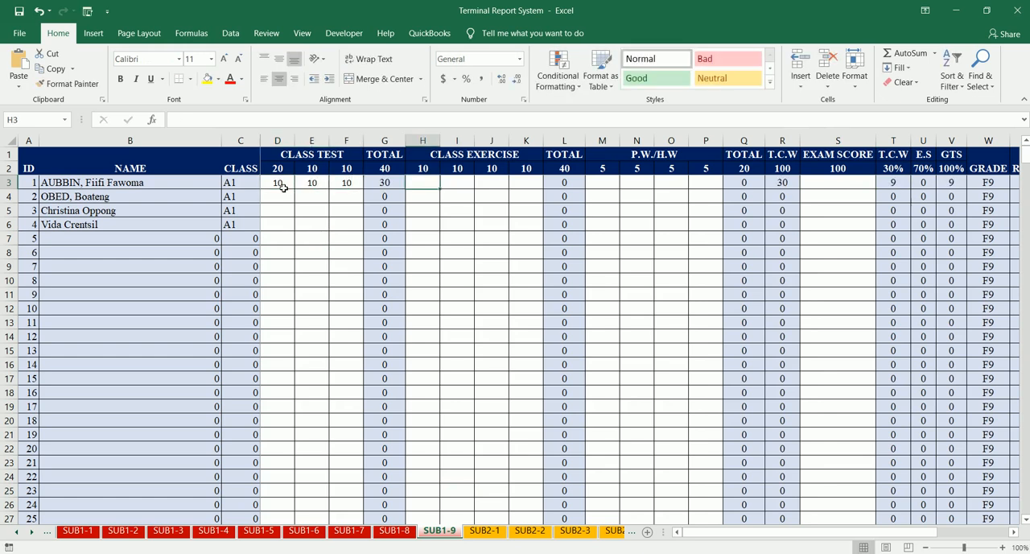
- Enter 5, 6, 8 and 7 as the first student's class exercise scores on SUB1-9
text(5)
key(Tab)
text(6)
key(Tab)
text(8)
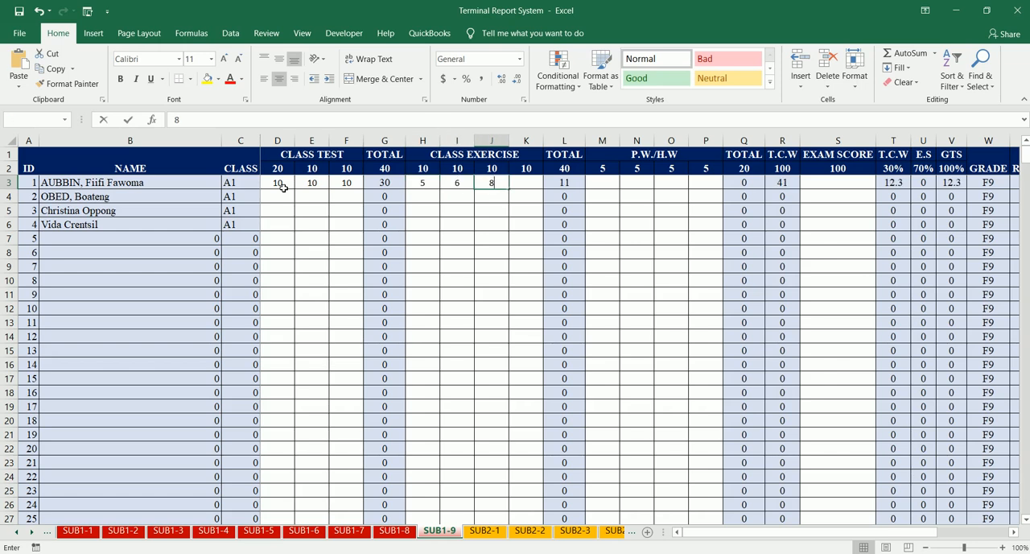
key(Tab)
text(7)
key(Tab)
- Enter 1, 2, 3 and 4 as the first student's P.W./H.W scores and 85 as the exam score on SUB1-9
text(1)
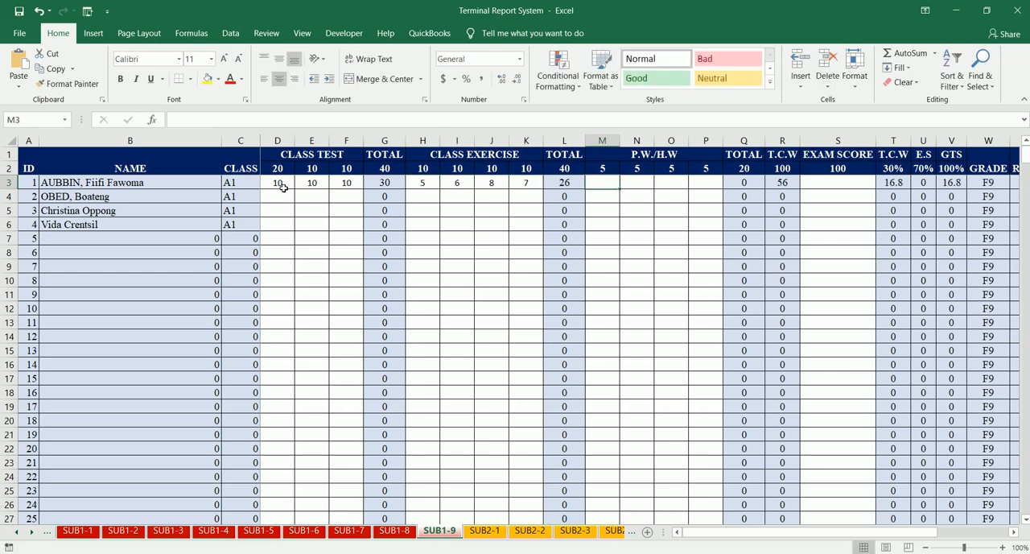
key(Tab)
text(2)
key(Tab)
text(3)
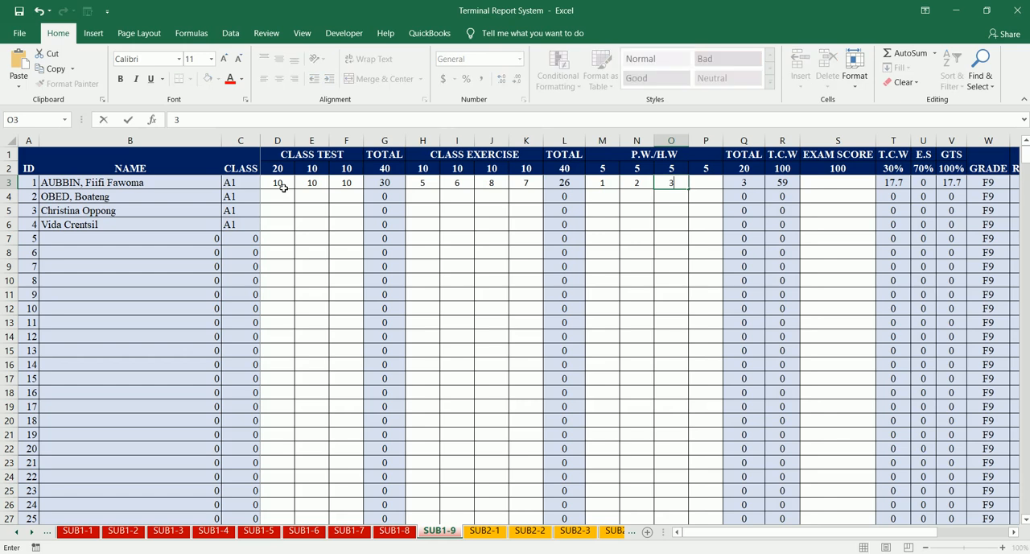
key(Tab)
text(4)
key(Tab)
key(Tab)
key(Tab)
text(85)
key(Return)
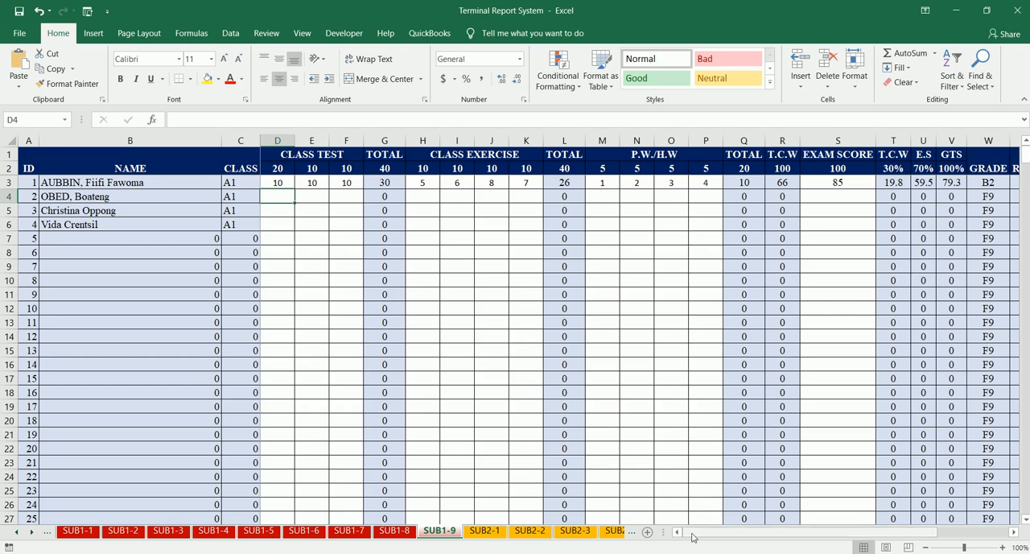
- Look back over the entered scores on SUB1-8 and on sheets SUB1-1 to SUB1-5
click(395, 530)
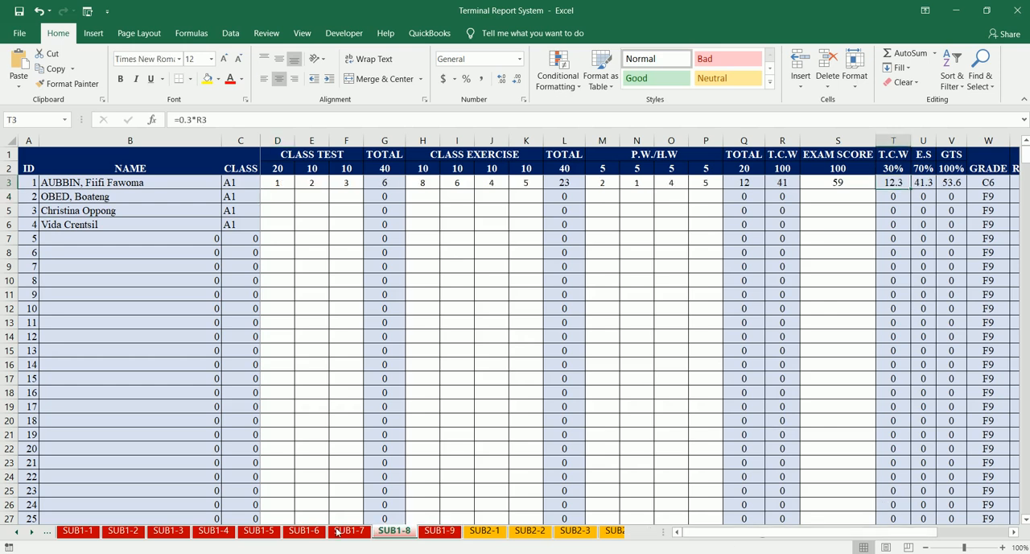
click(17, 532)
click(17, 532)
click(17, 532)
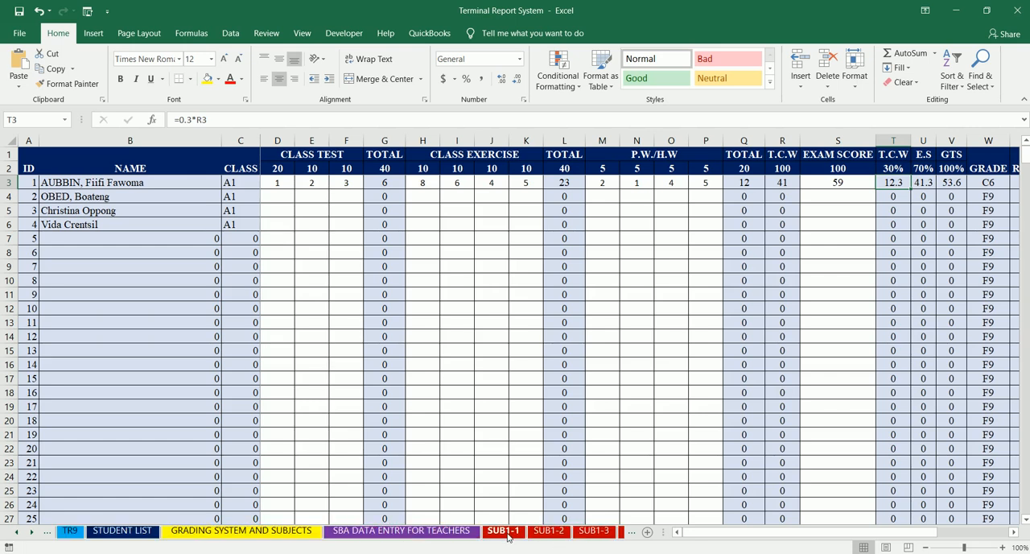
click(504, 532)
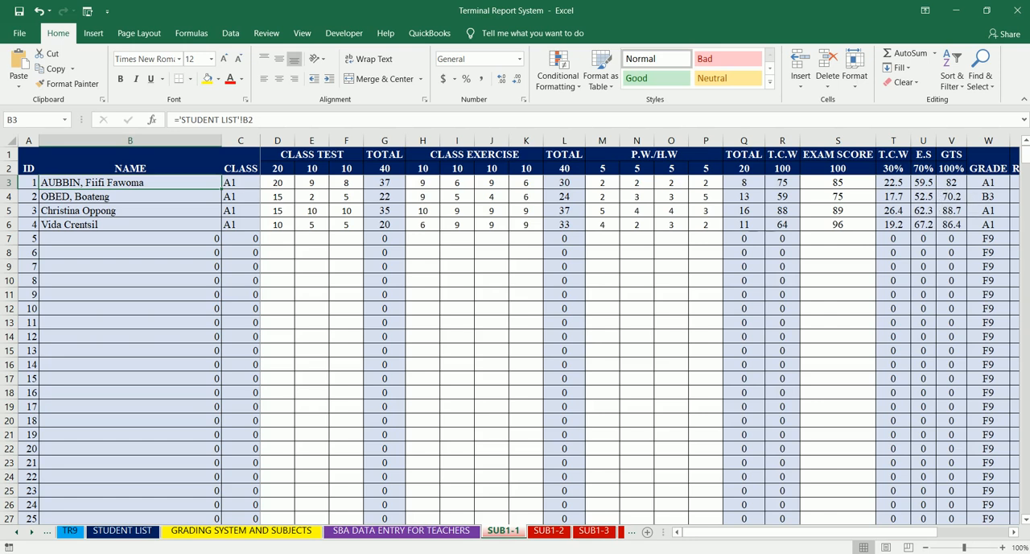
click(559, 532)
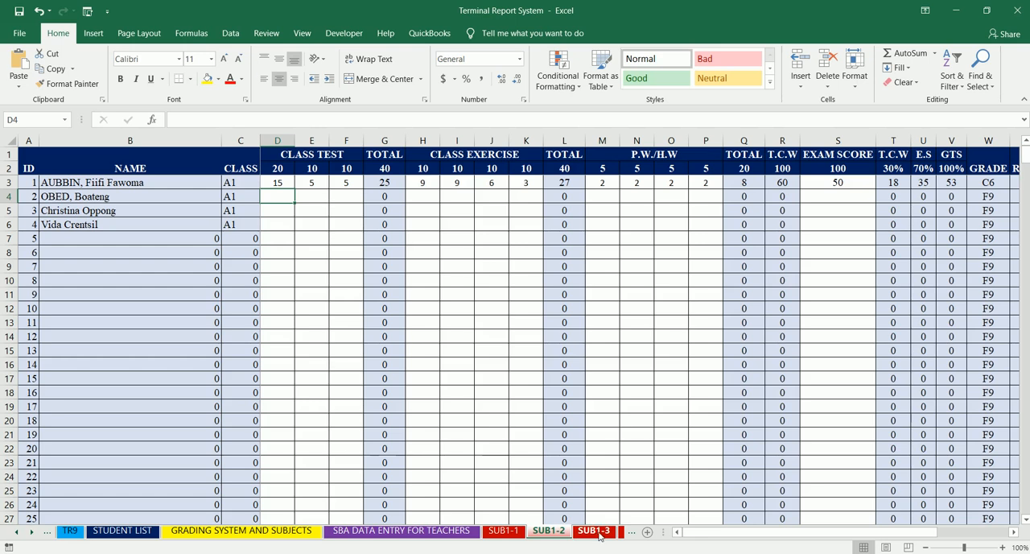
click(596, 531)
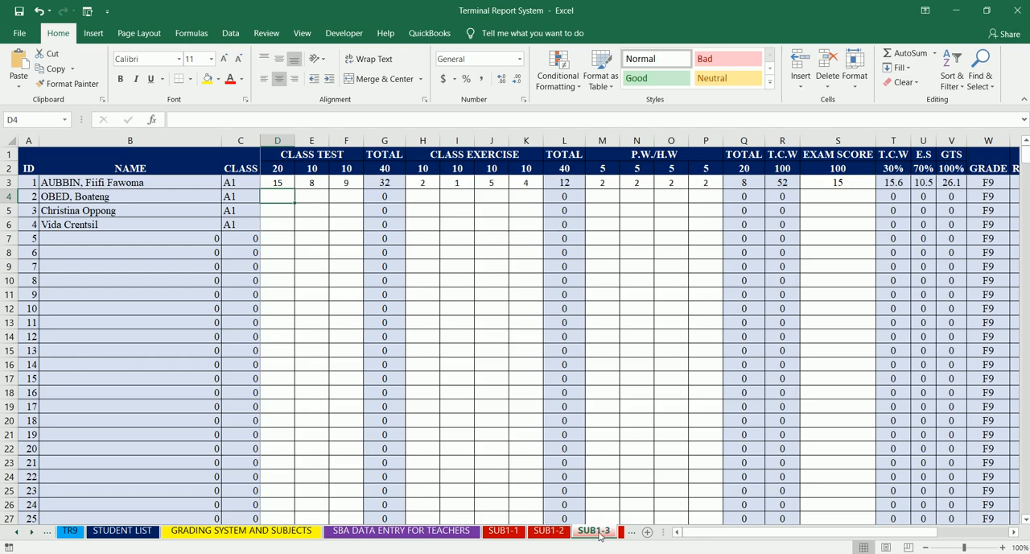
click(30, 533)
click(30, 533)
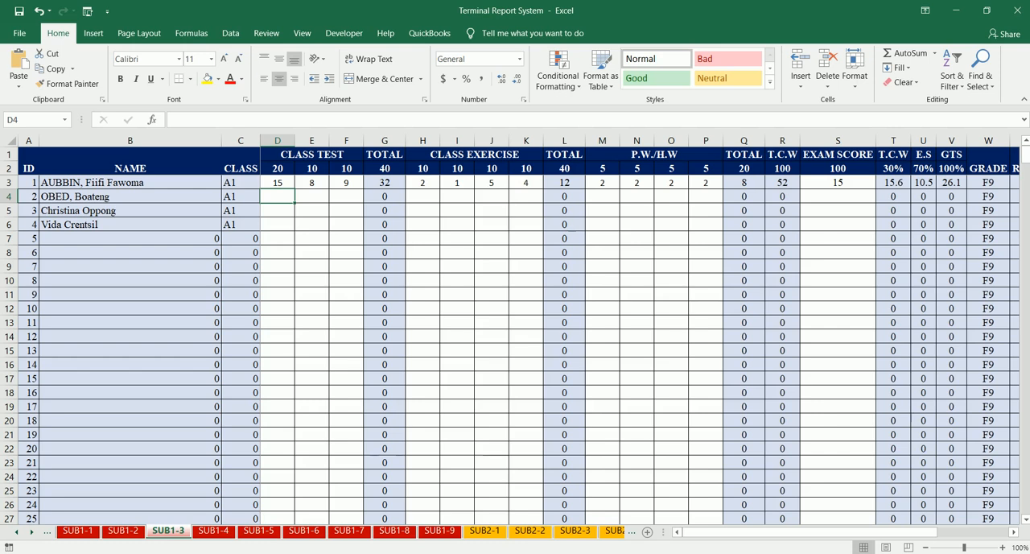
click(227, 532)
click(32, 532)
click(31, 533)
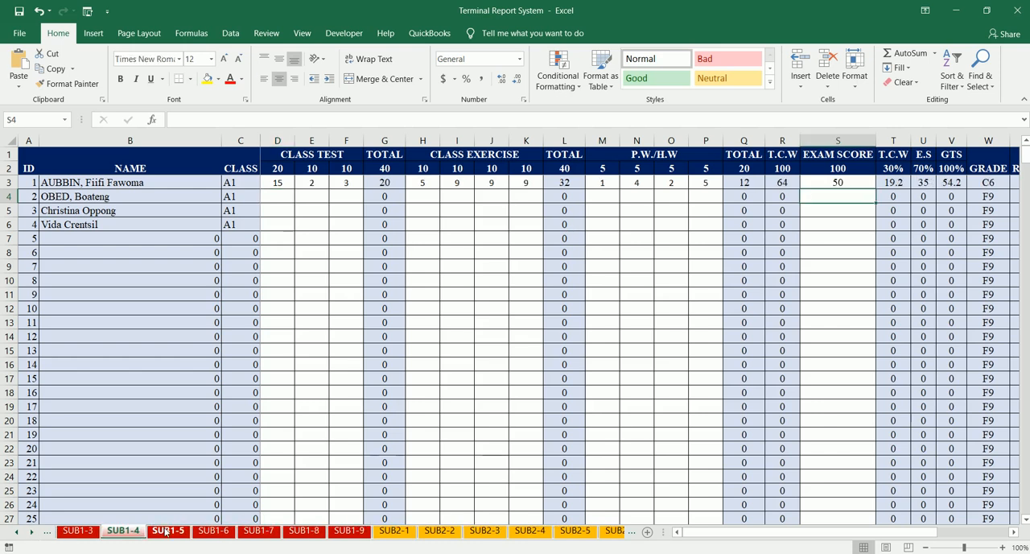
click(165, 533)
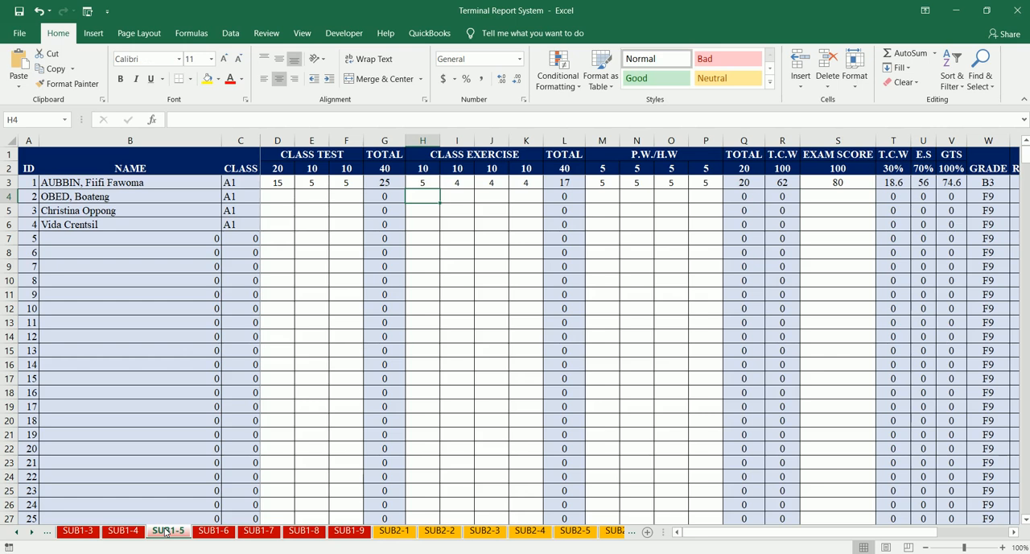
- Return to SUB1-1 and review the score entries sheet by sheet up to SUB1-8
click(17, 532)
click(17, 532)
click(17, 532)
click(16, 532)
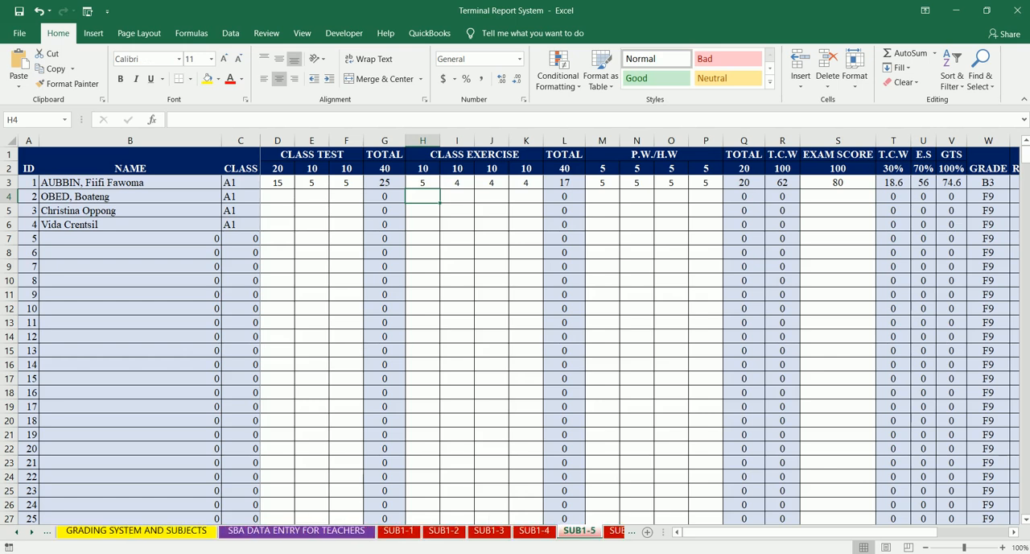
click(396, 532)
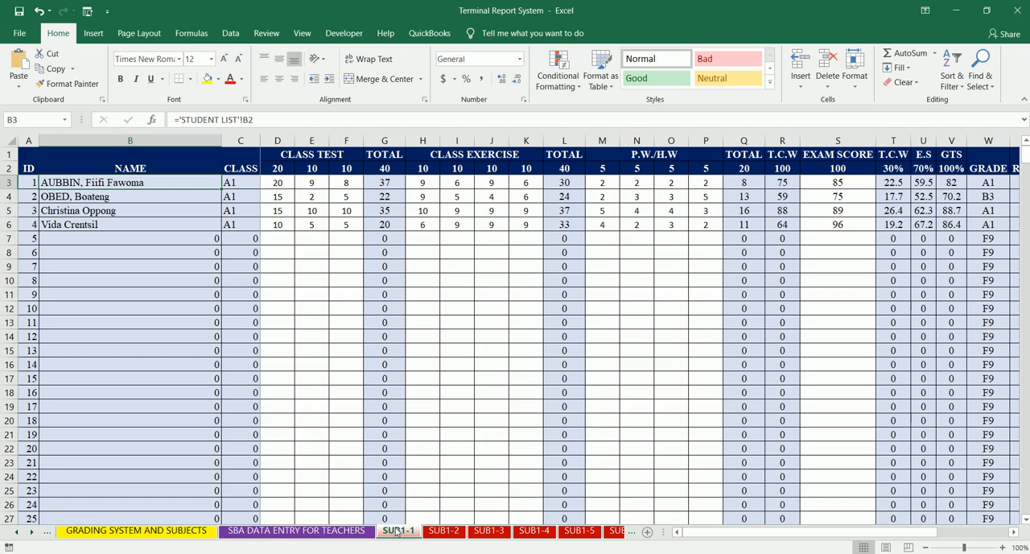
click(441, 532)
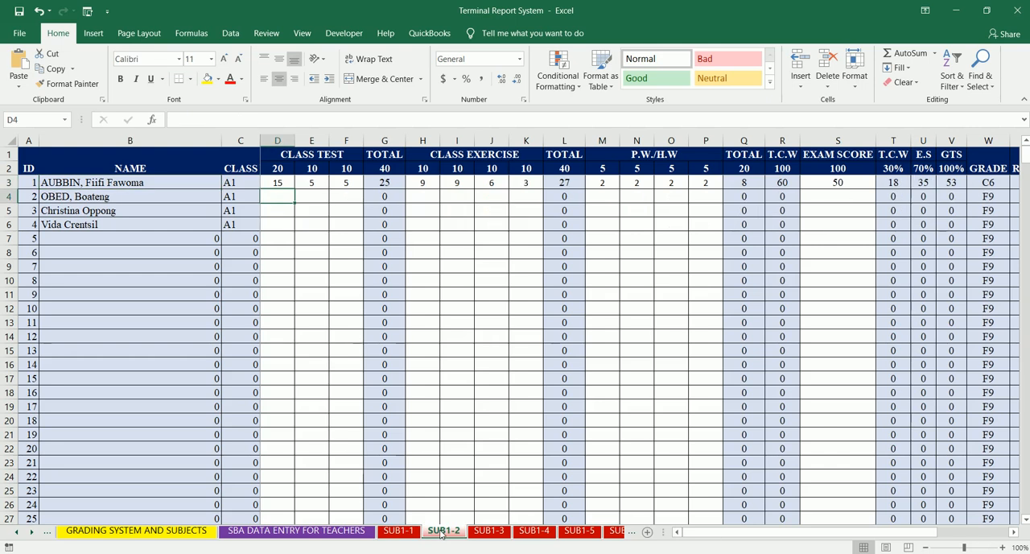
click(478, 532)
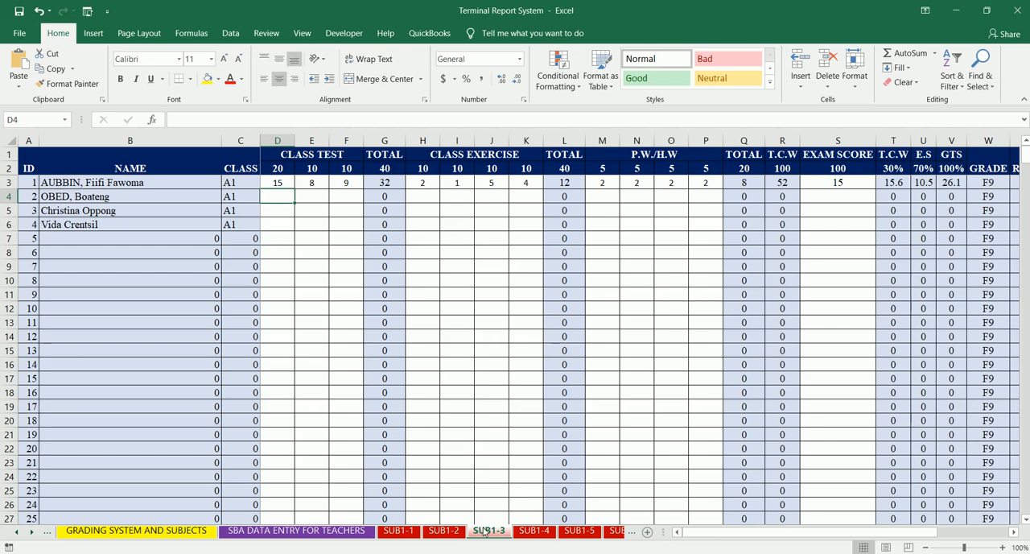
click(531, 535)
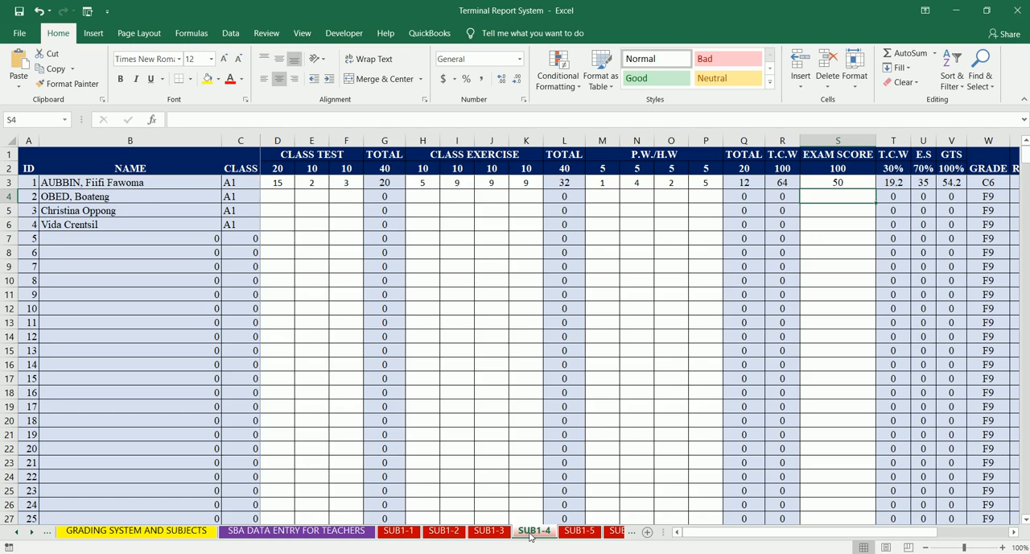
click(574, 533)
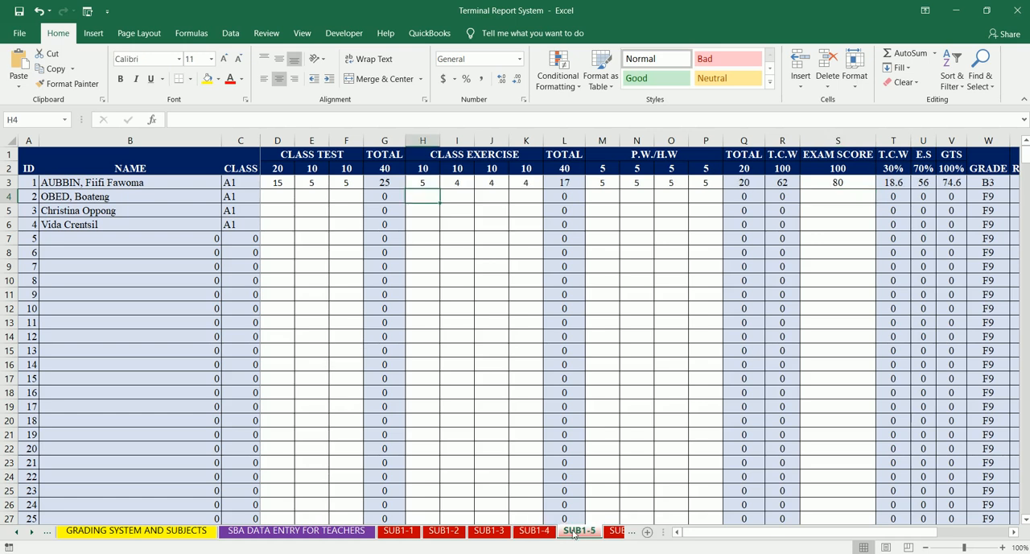
click(615, 532)
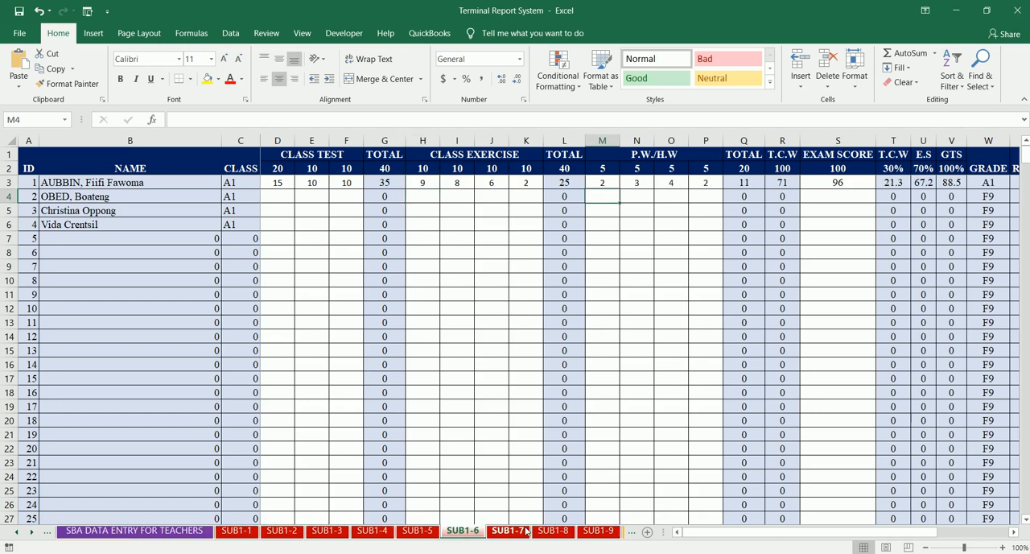
click(524, 533)
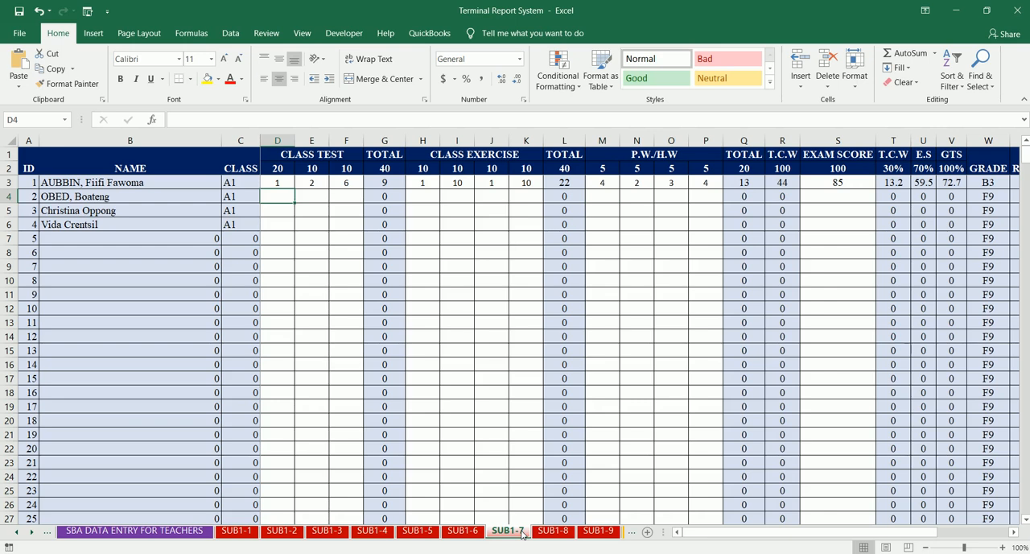
click(552, 532)
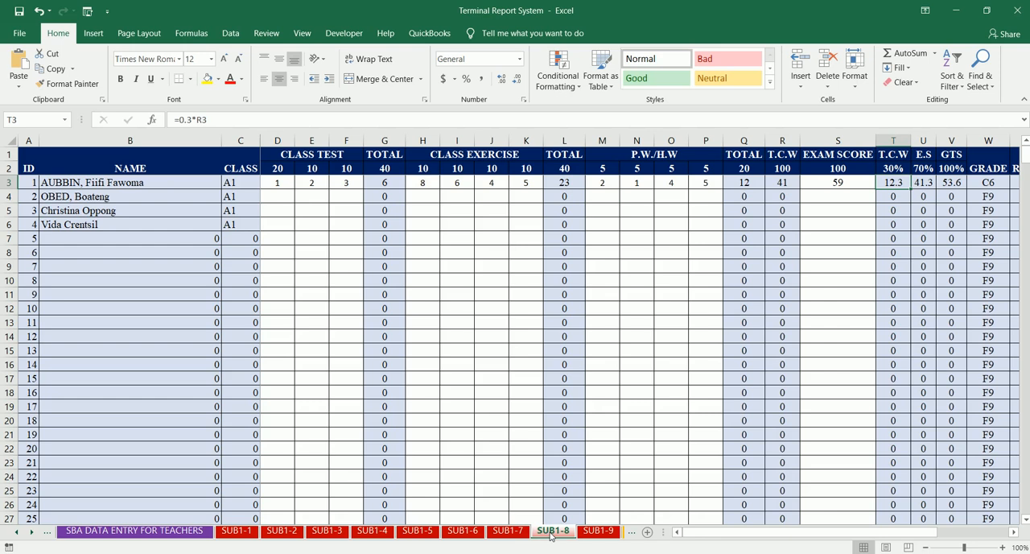
- Check the first student's scores on SUB1-9 and save the Terminal Report System workbook
click(587, 537)
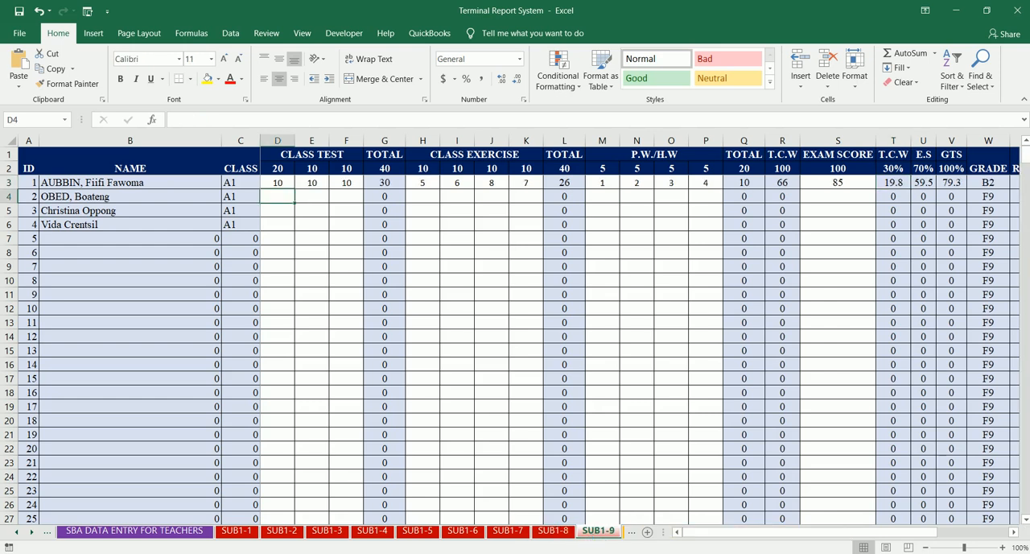
click(18, 13)
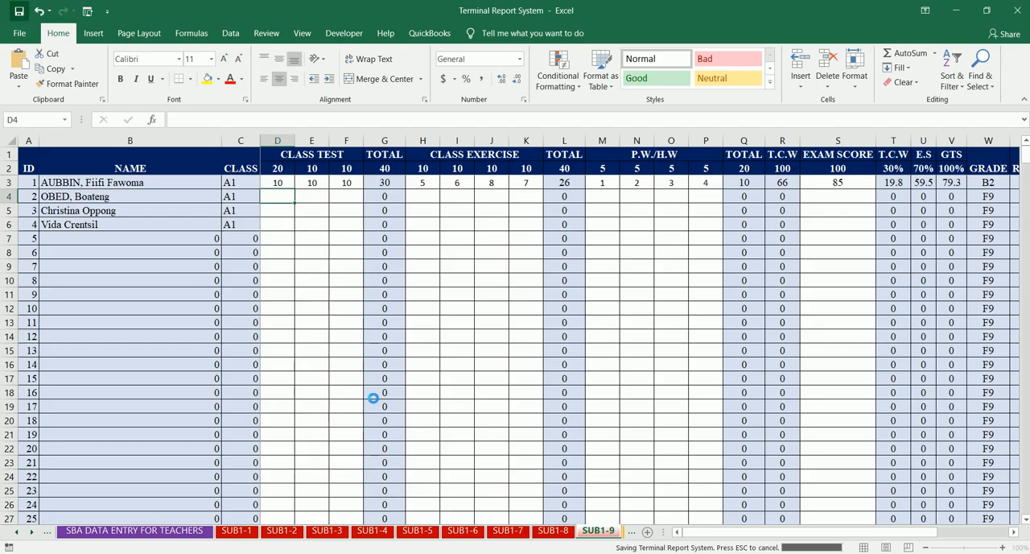
- Switch to Word, open today's recent Terminal Report and Cumulative Record document, and allow its SQL command to load the database data
key(alt+Tab)
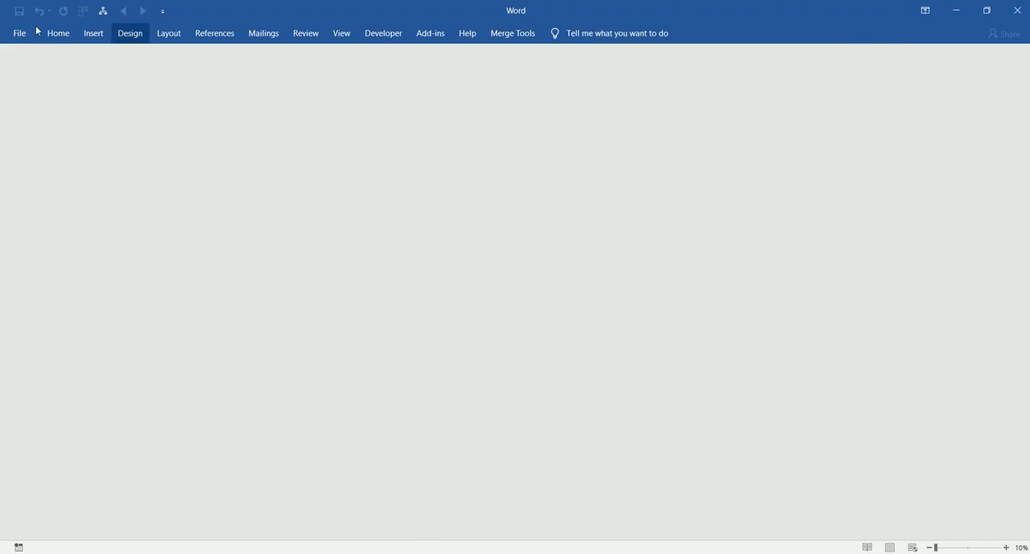
click(22, 35)
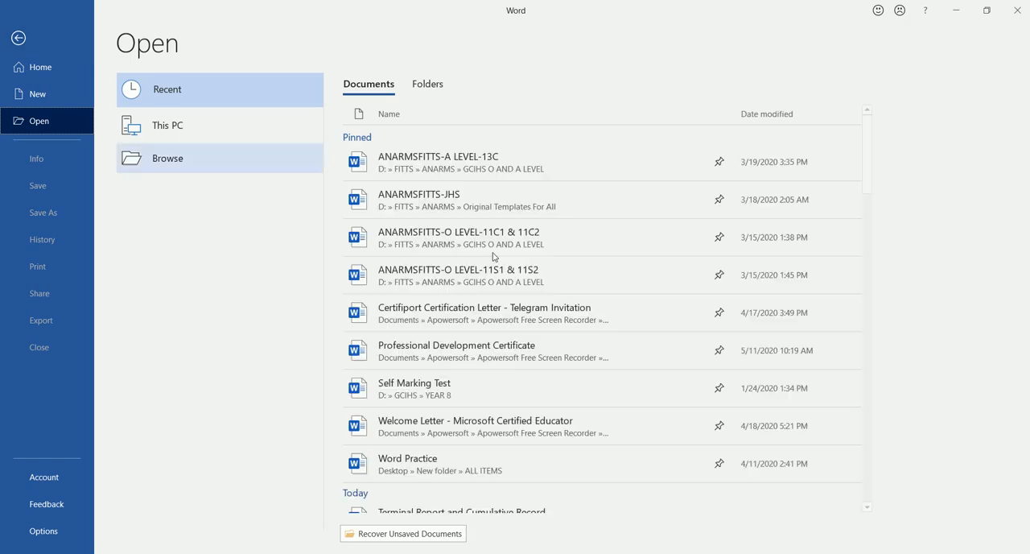
drag(868, 177, 869, 197)
scroll(870, 203, down, 2)
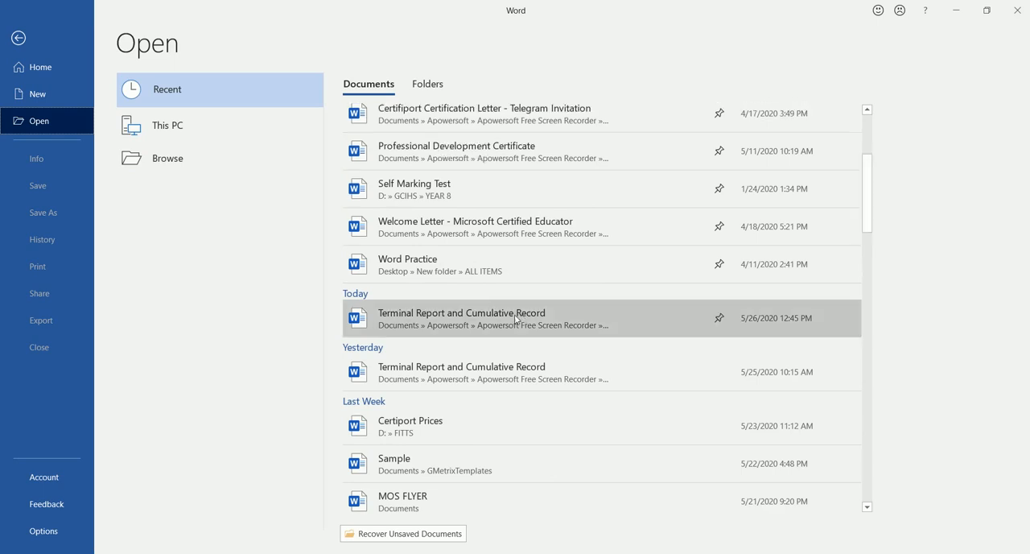
click(501, 322)
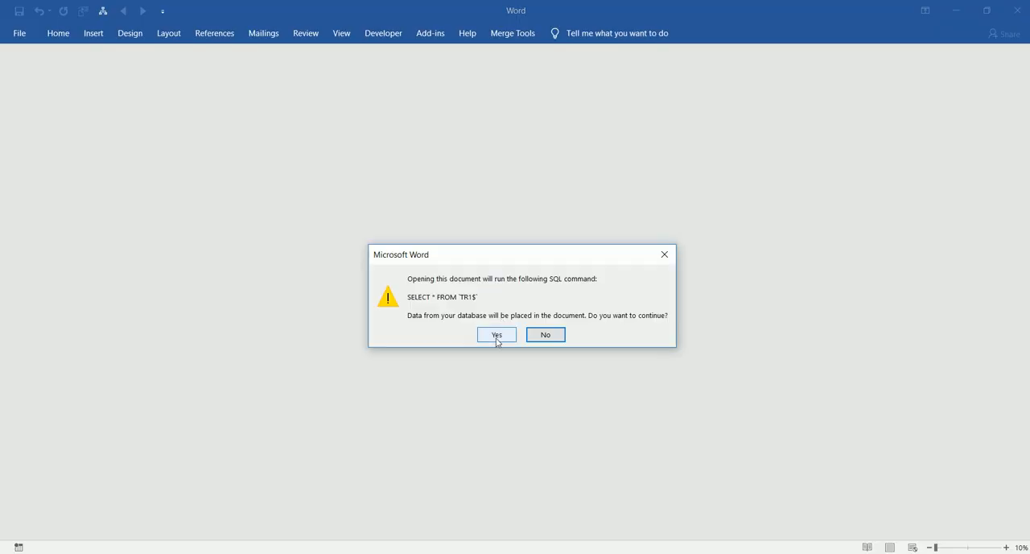
click(497, 335)
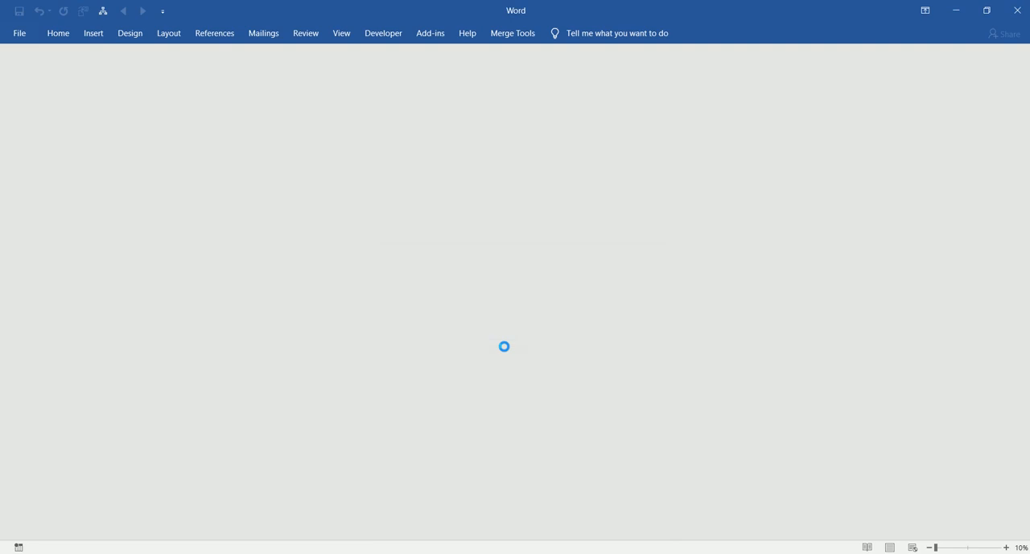
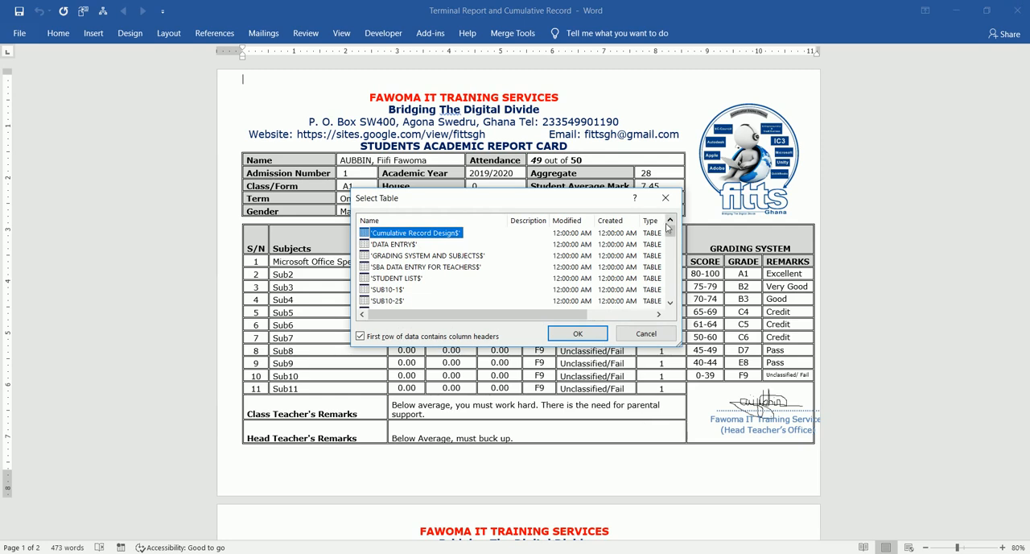
- Select the TR9$ table as the document's data source, with the first row containing column headers
drag(669, 228, 666, 310)
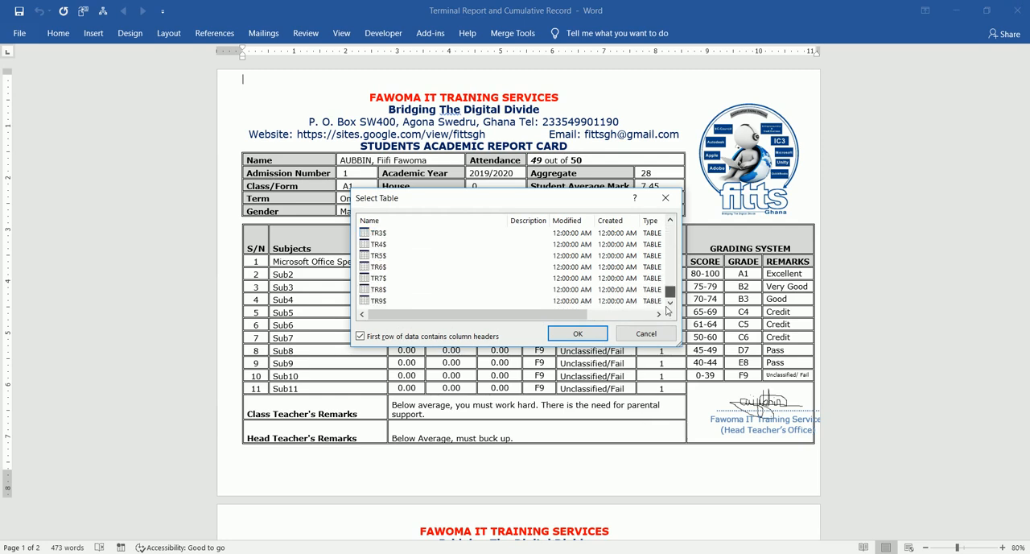
click(378, 303)
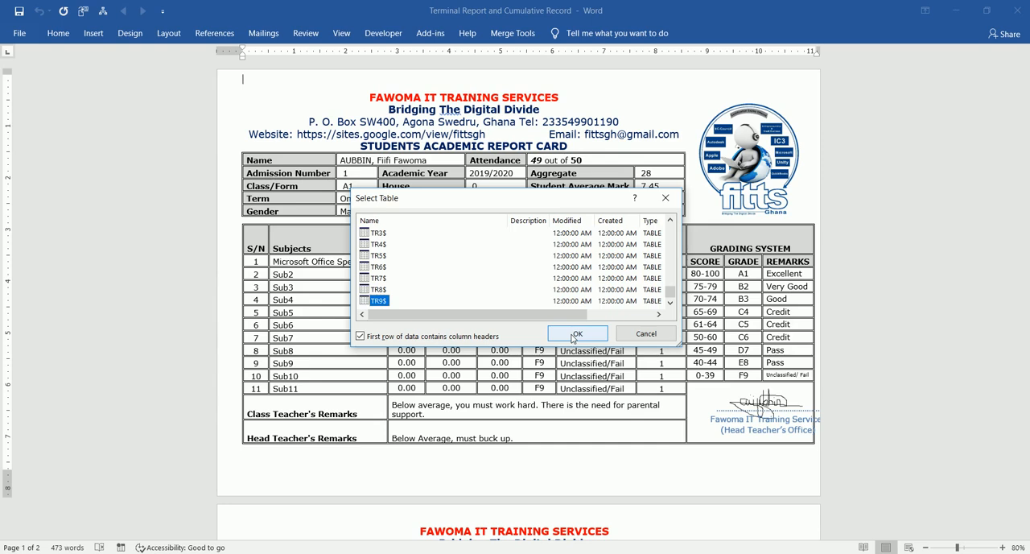
click(575, 337)
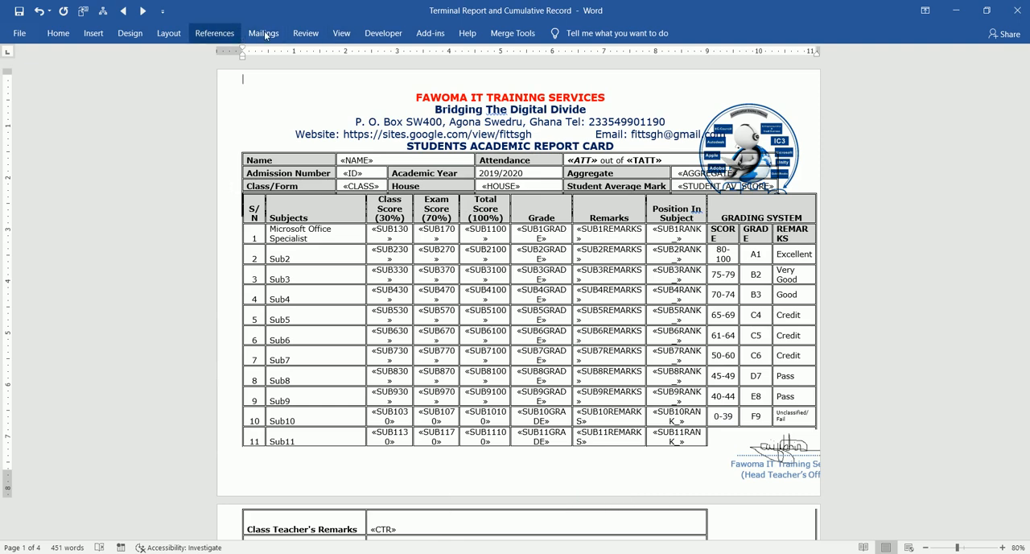
- Preview the mail merge results in the report card and collapse the ribbon
click(264, 34)
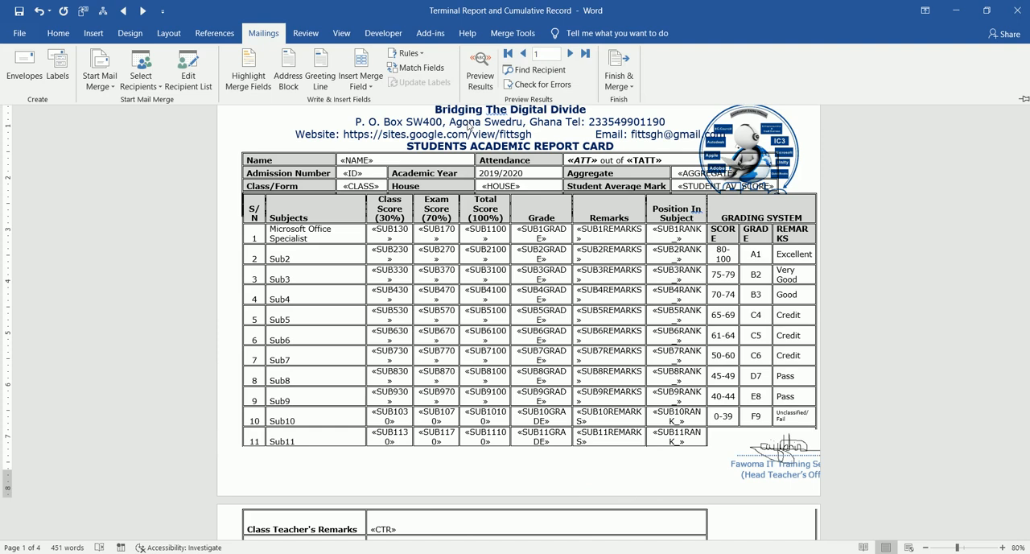
click(481, 66)
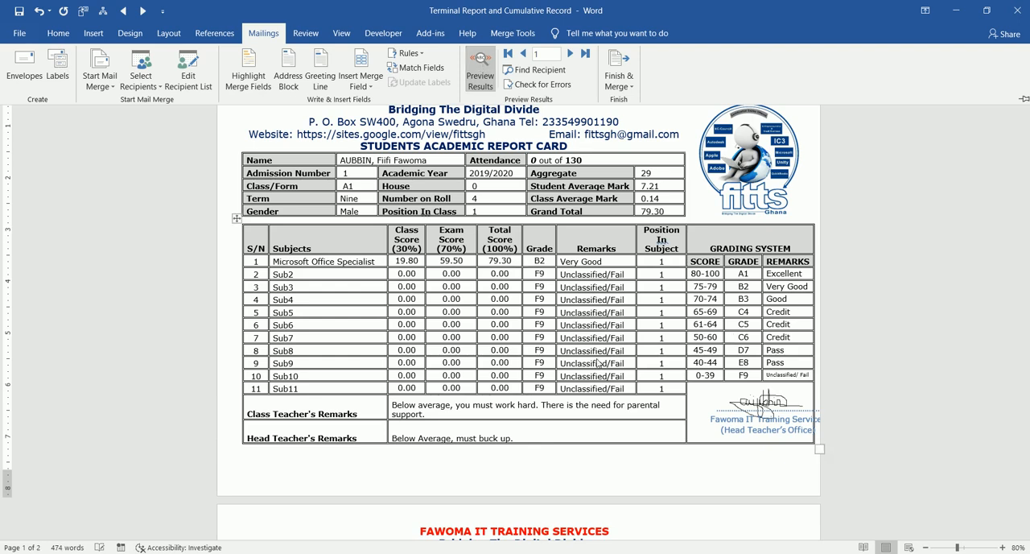
key(ctrl+F1)
- Review the report card's term and the transcript page, check the SUB1-9 sheet in Excel, and return to Word
click(358, 198)
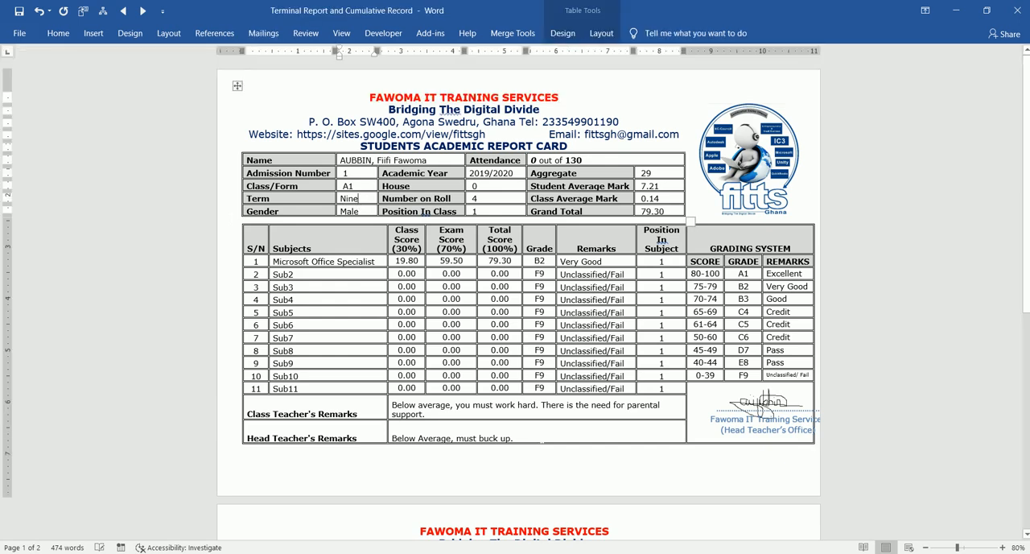
click(541, 438)
scroll(515, 533, down, 1)
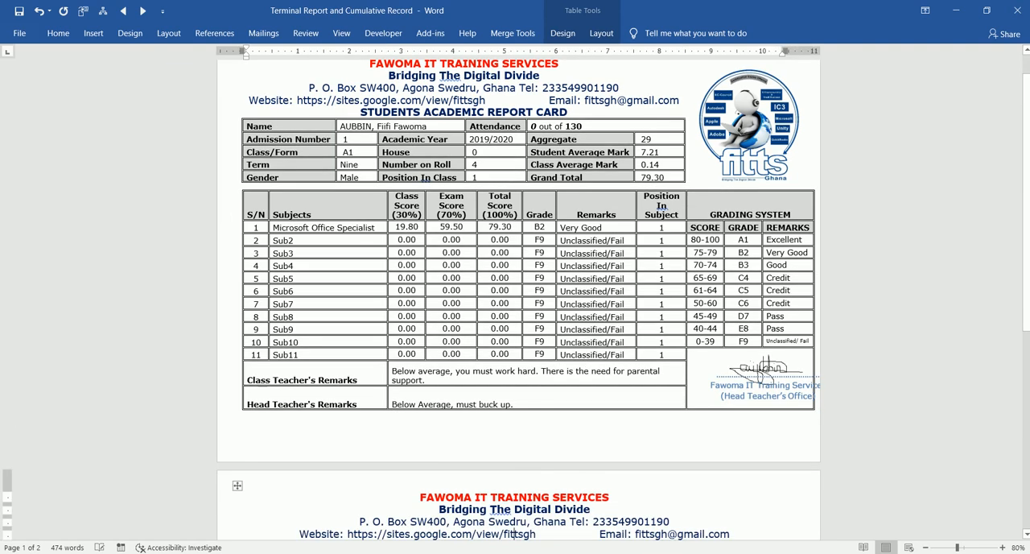
scroll(515, 534, down, 8)
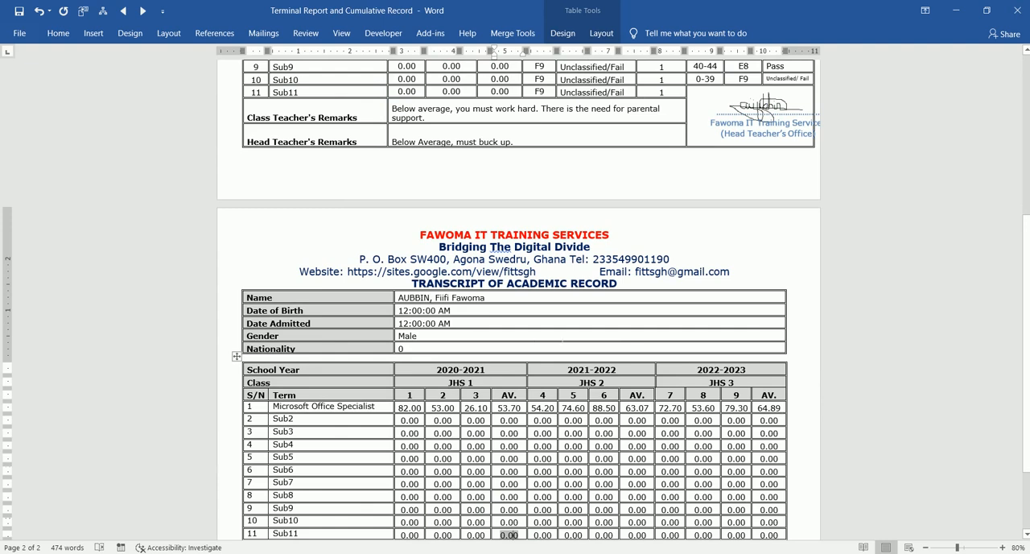
click(417, 336)
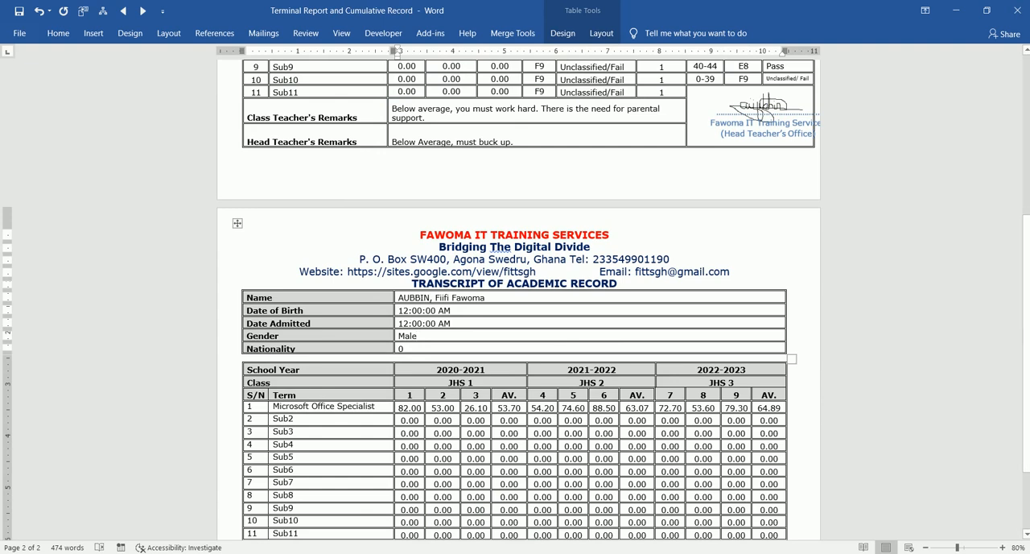
key(alt+Tab)
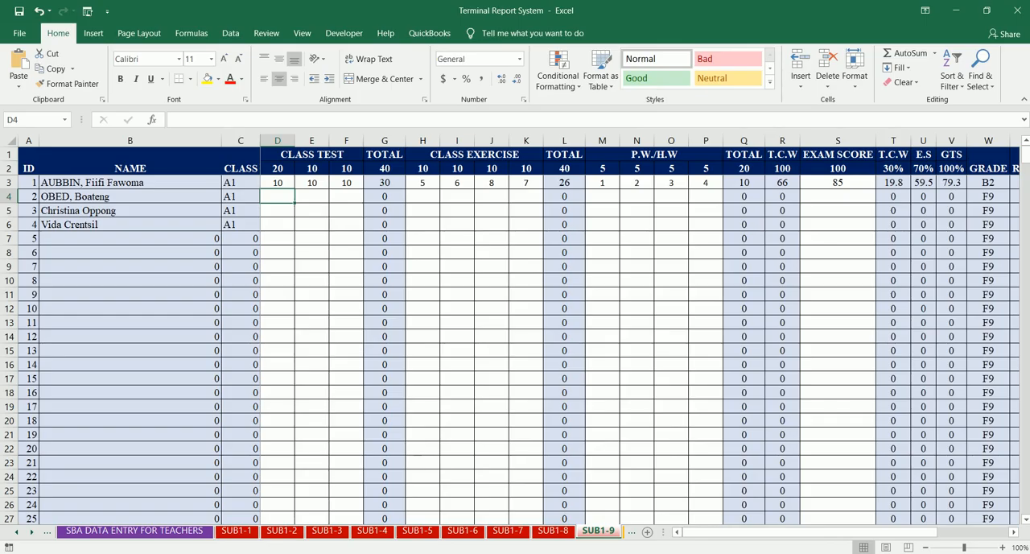
key(alt+Tab)
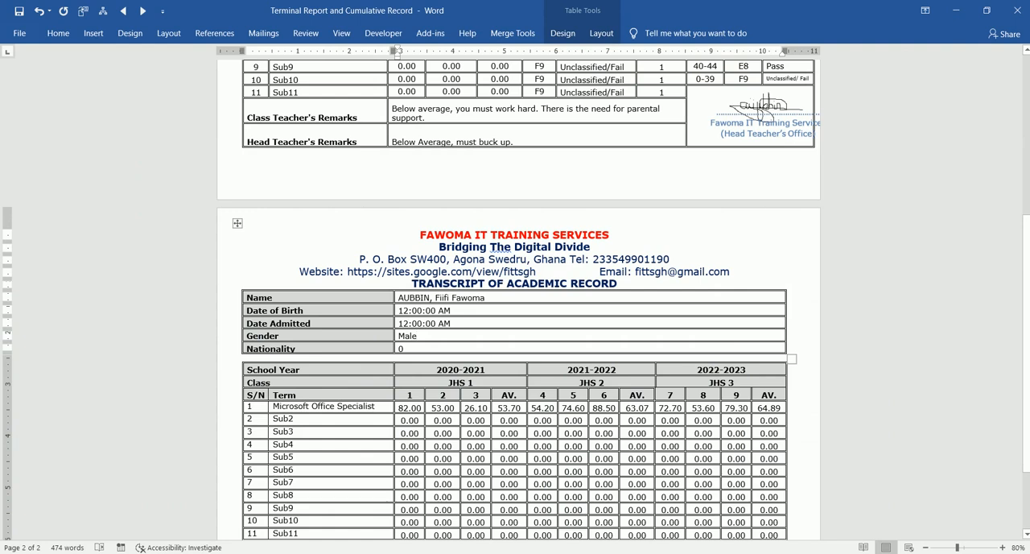
- Select the head teacher's signature block as a whole and move it left into its cell beneath the grading system
click(766, 106)
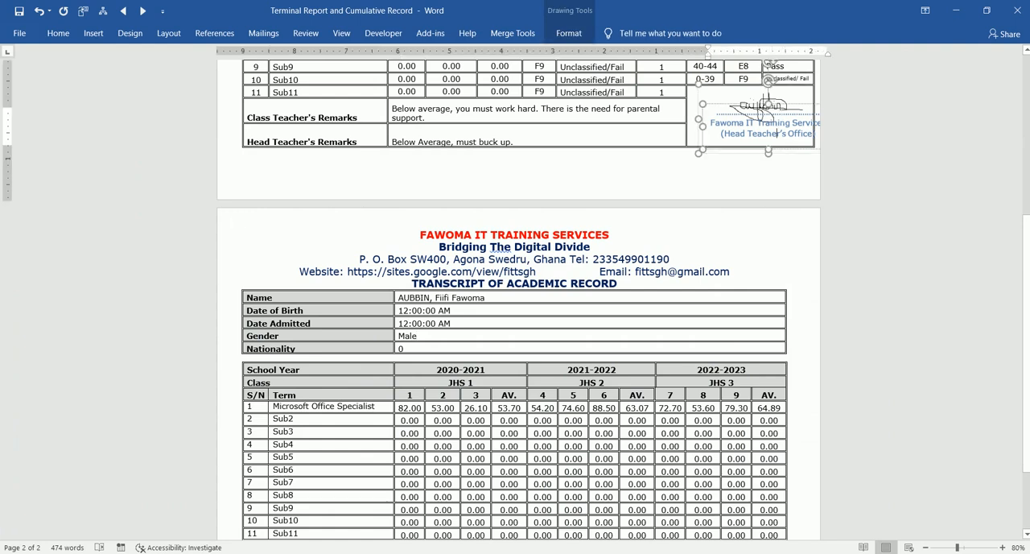
click(787, 96)
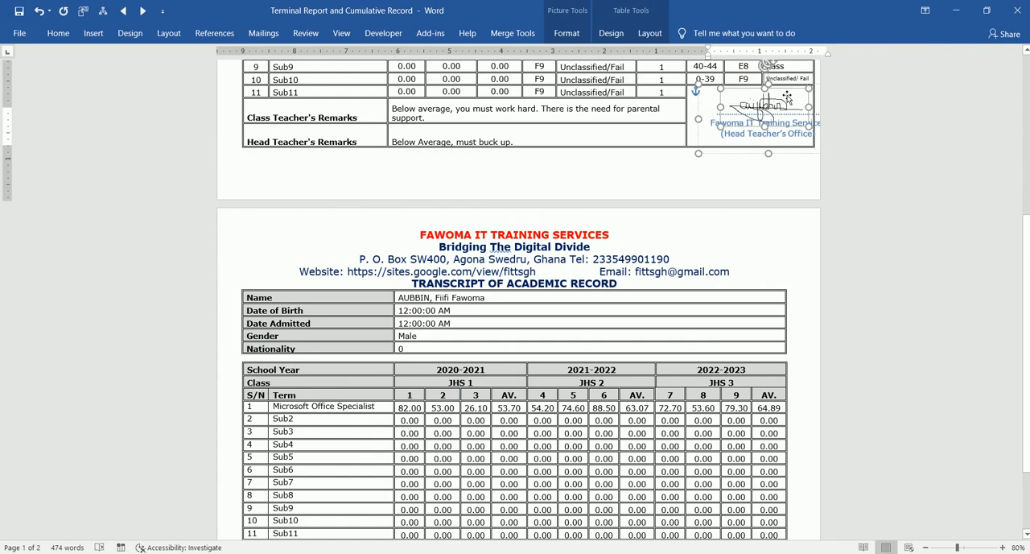
click(819, 153)
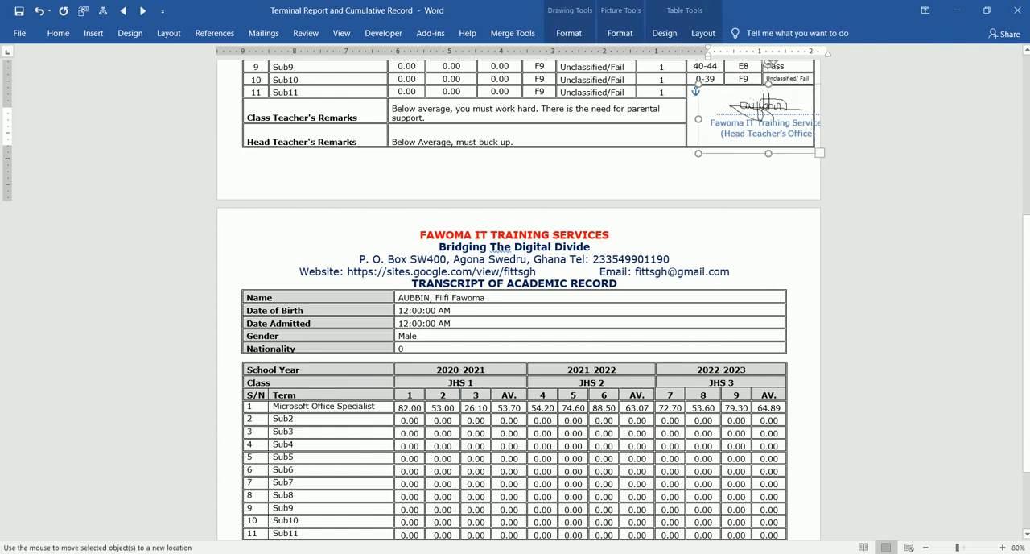
click(766, 109)
click(766, 122)
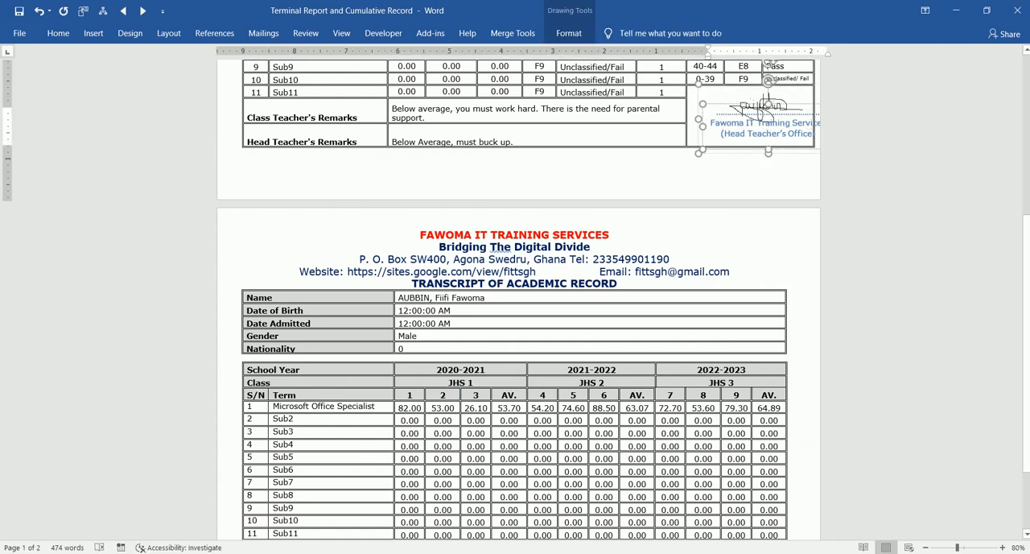
click(755, 94)
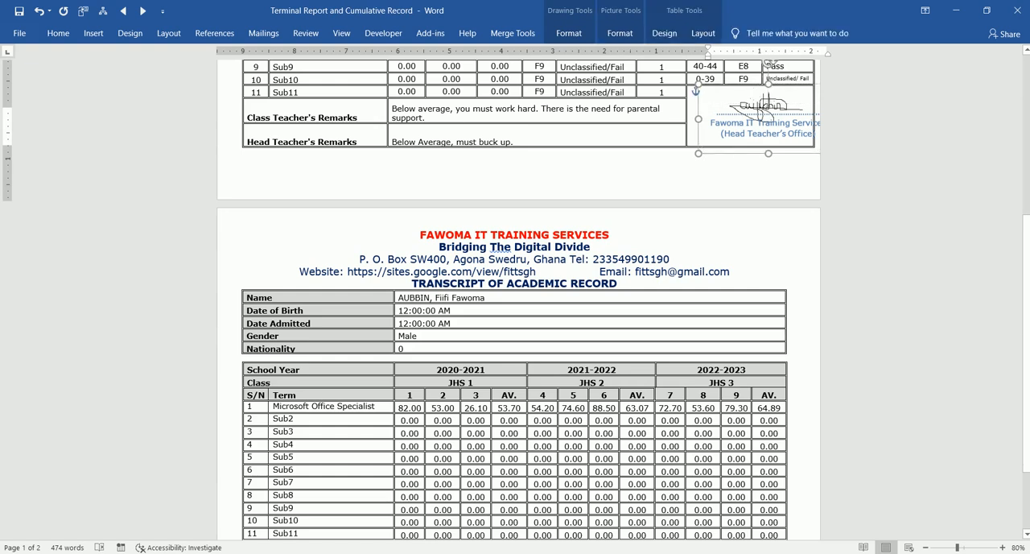
drag(737, 95, 732, 92)
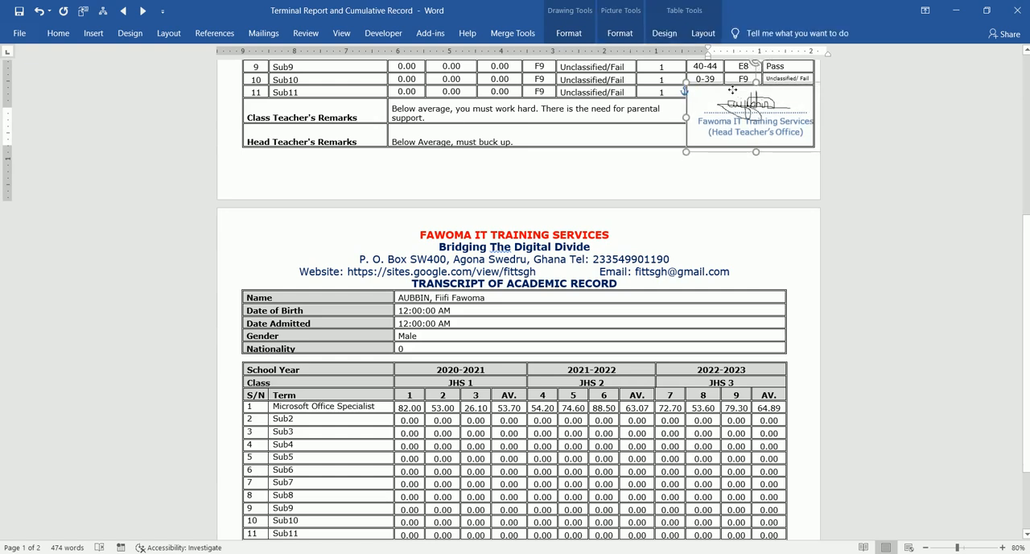
- Nudge the signature block further left and slightly up so it fits inside its cell, and deselect it
key(Left)
key(Up)
key(Left)
key(Left)
key(Left)
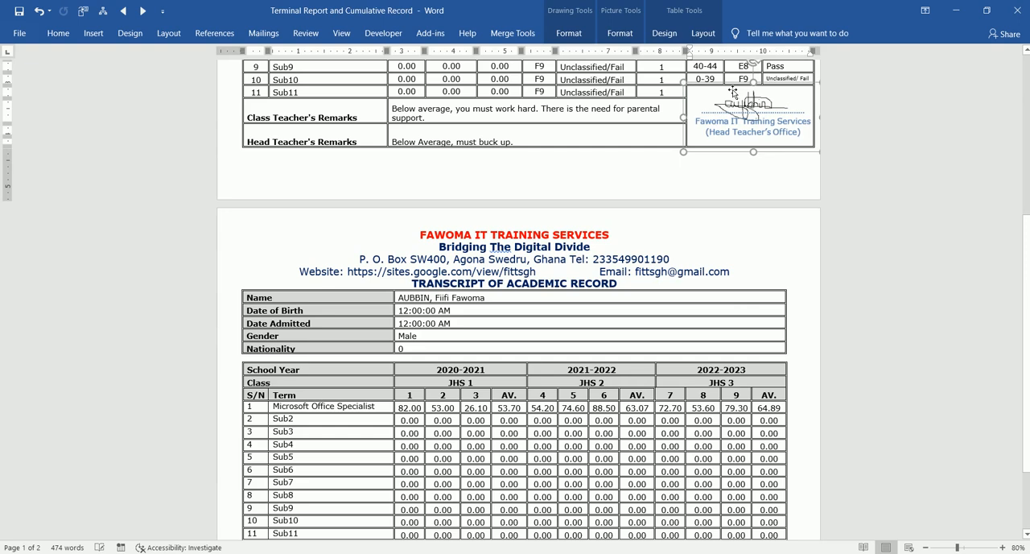
key(Up)
key(Left)
key(Left)
key(Left)
key(Left)
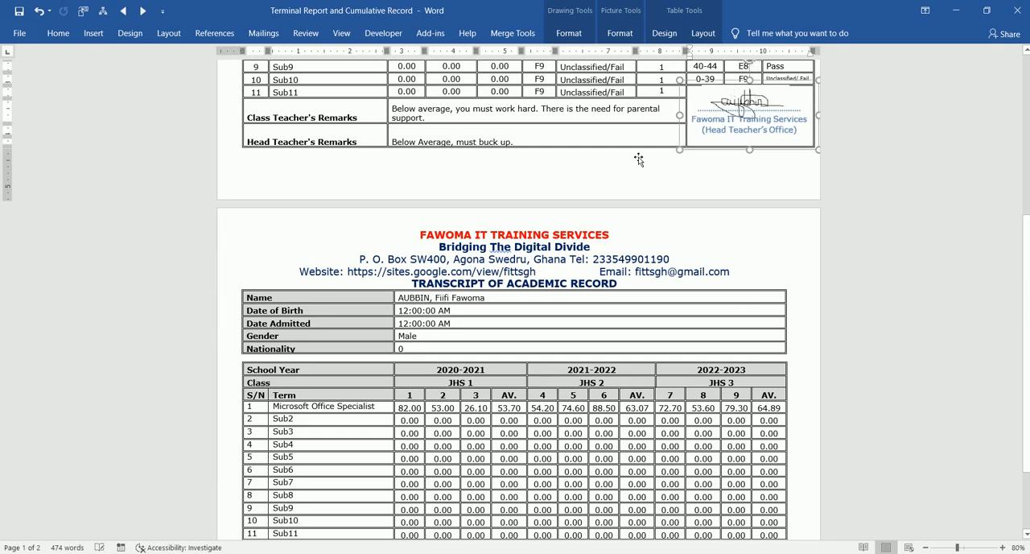
key(Left)
key(Left)
key(Left)
click(617, 135)
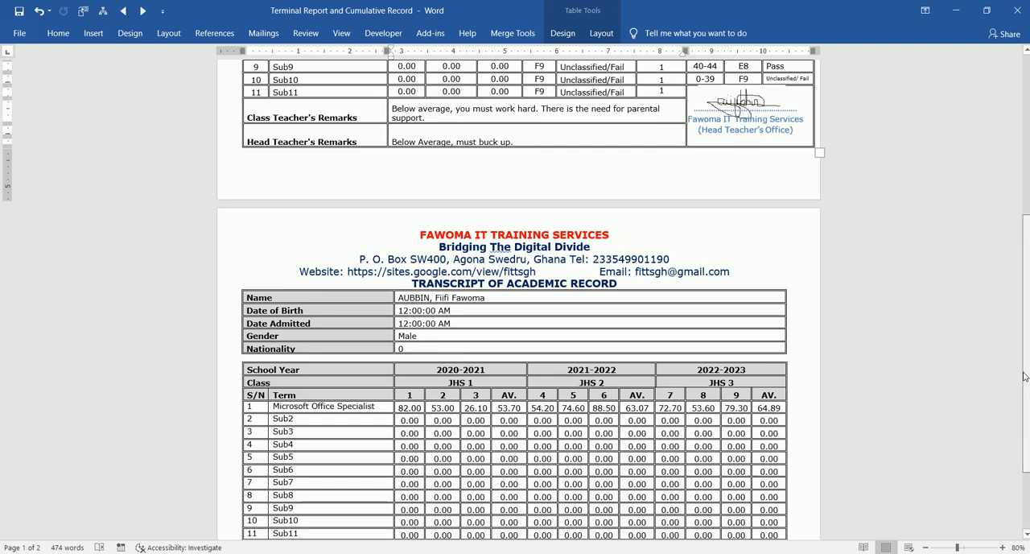
- Look over the student's details and yearly scores on the transcript page and check the system calendar
drag(1027, 379, 1026, 356)
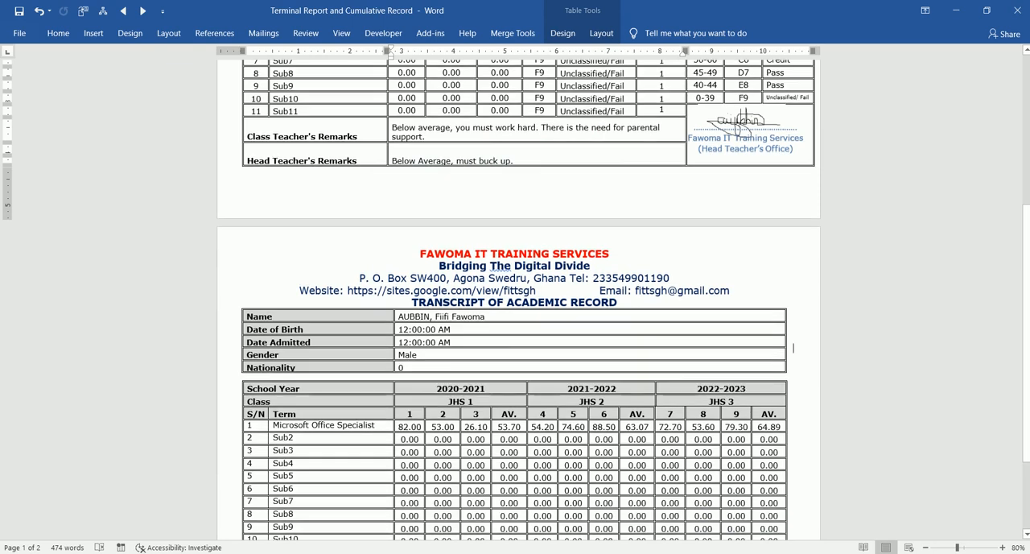
double_click(794, 346)
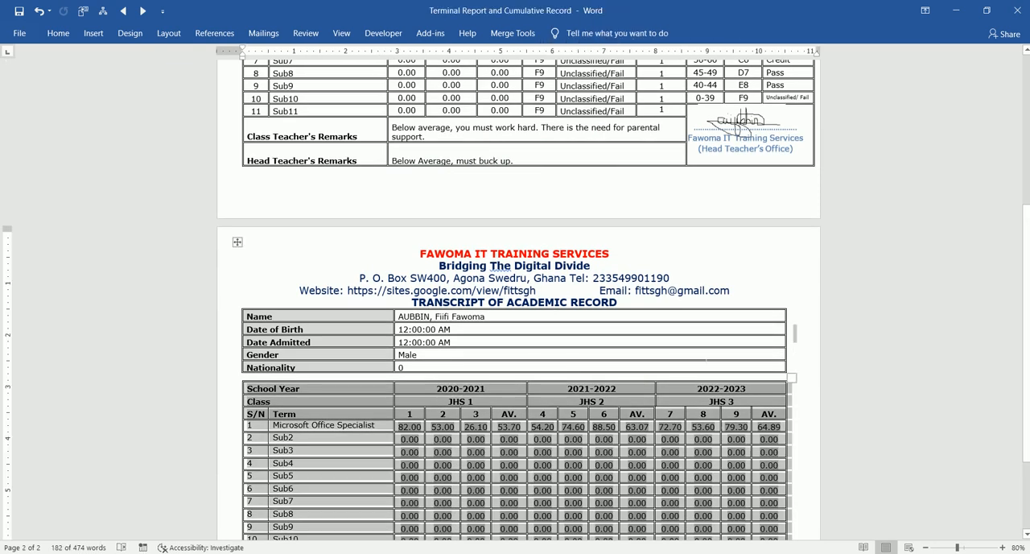
click(707, 355)
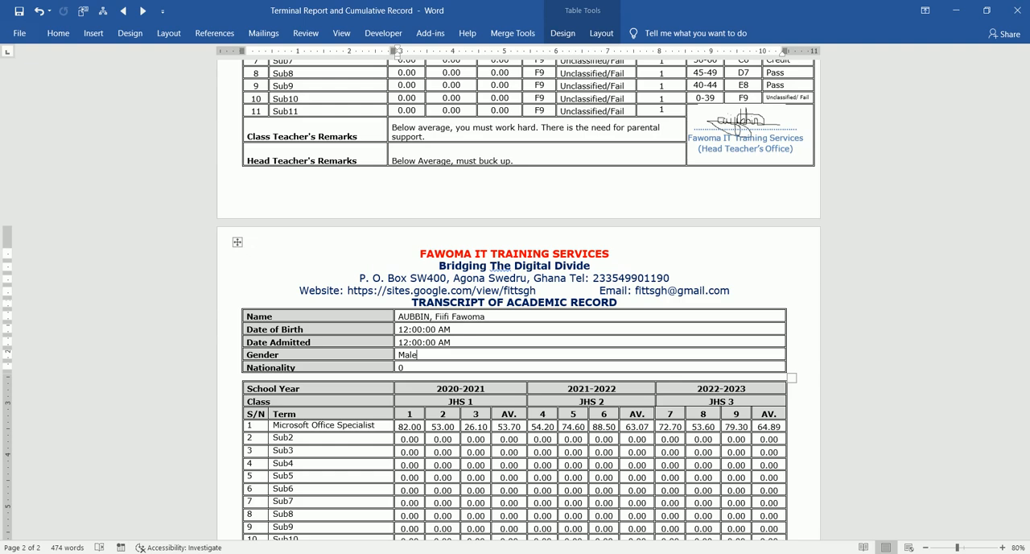
key(alt+Tab)
click(989, 553)
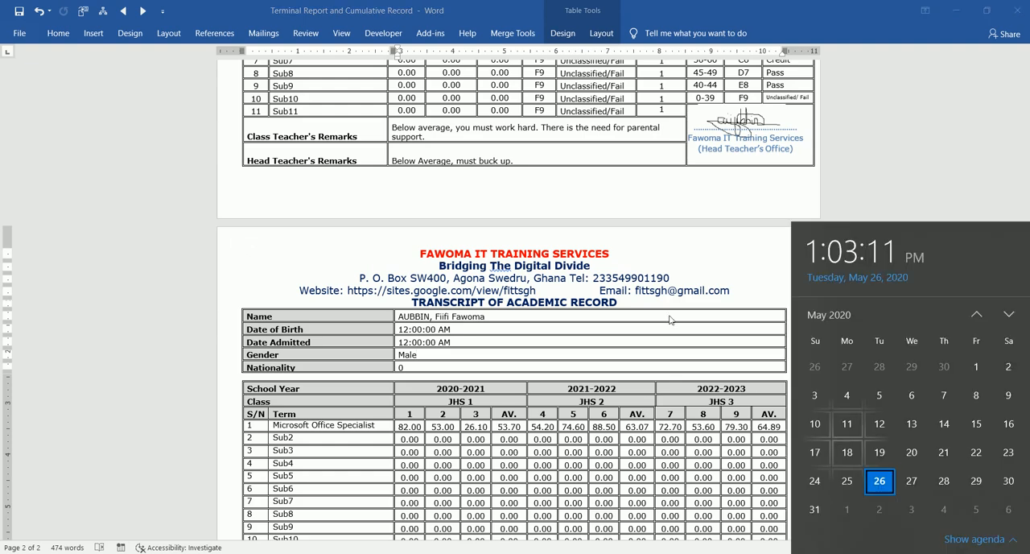
click(553, 382)
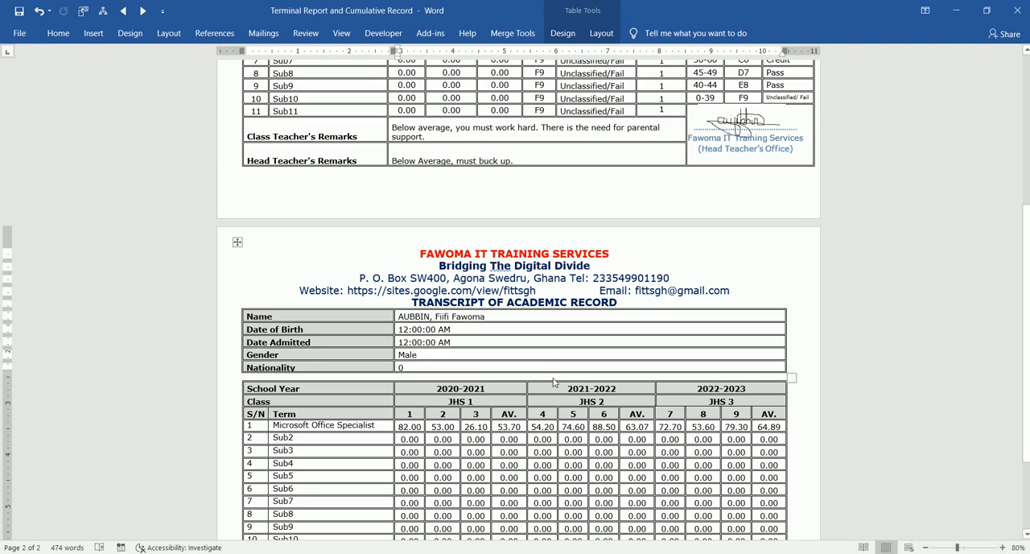